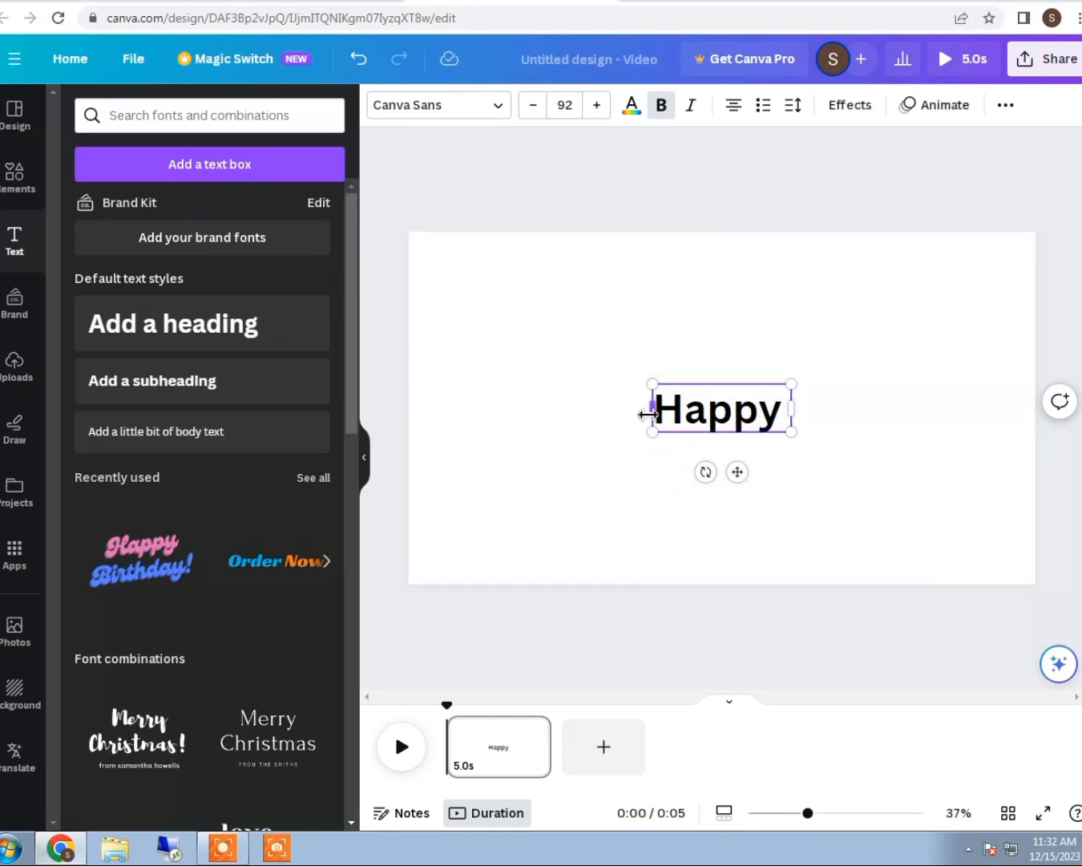
# - Complete the heading text so that it reads "Happy New Year"
pyautogui.write('New')
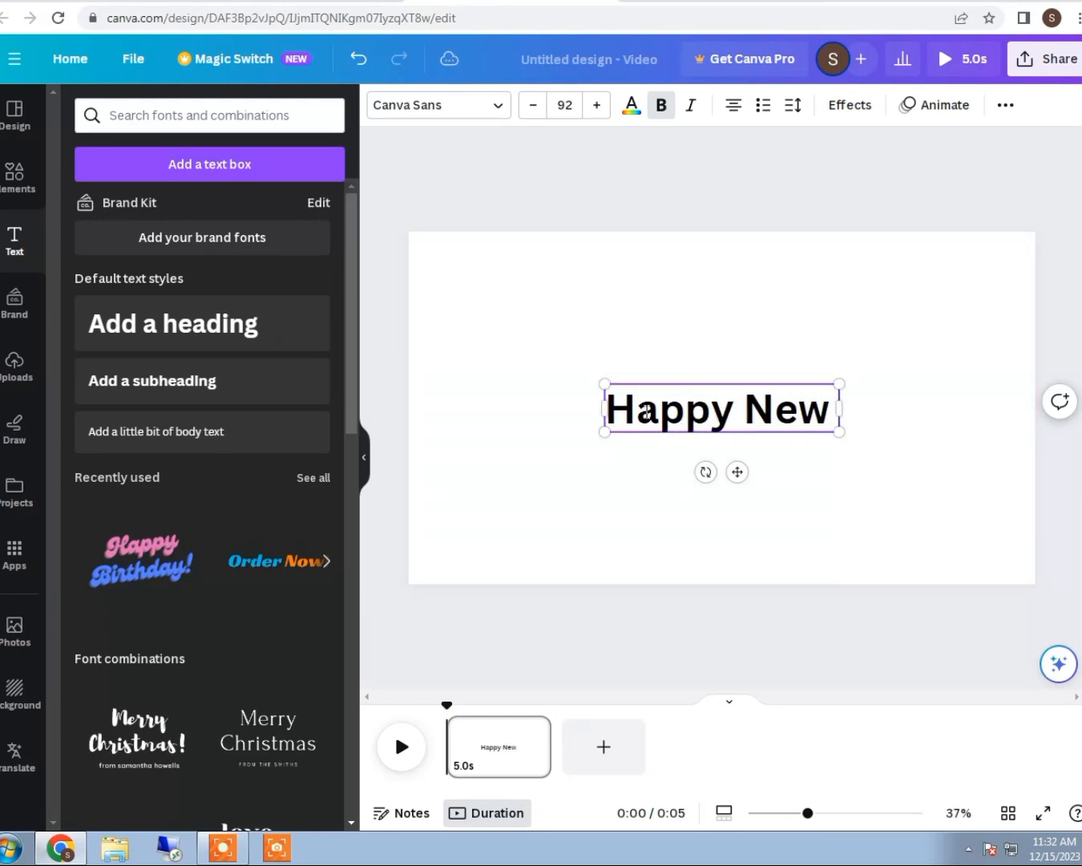
pyautogui.write(' Yea')
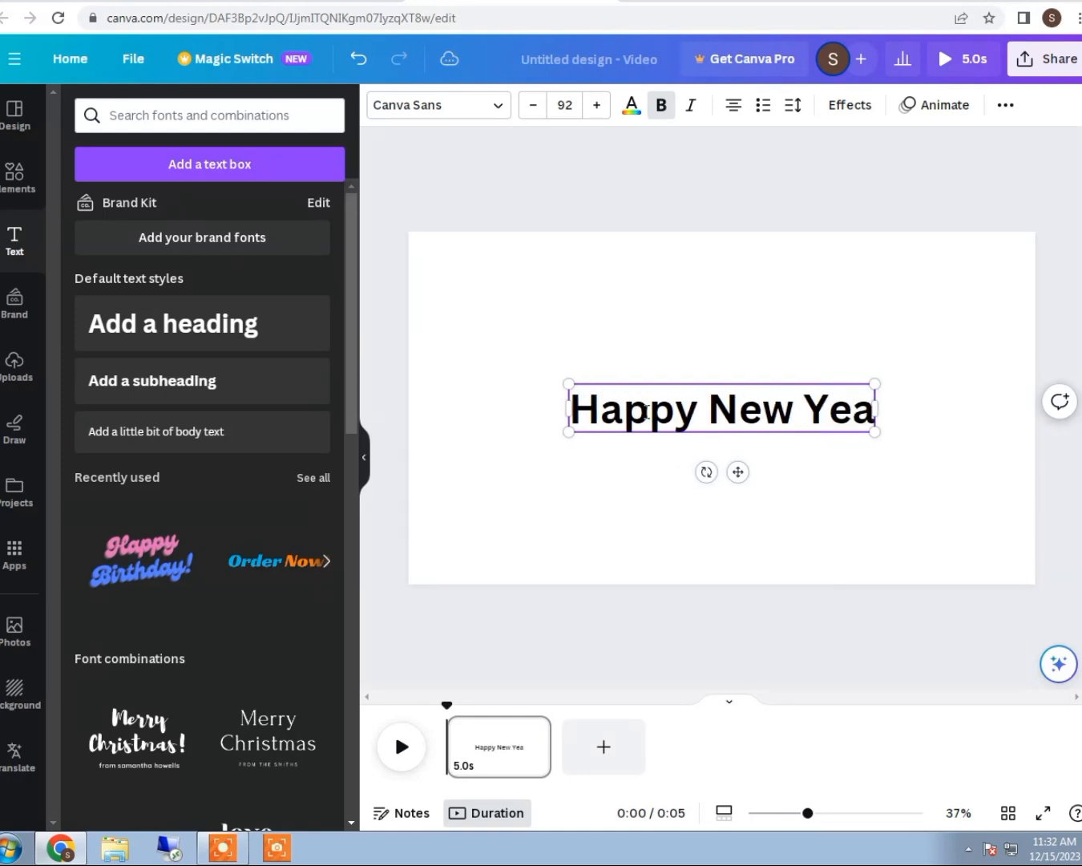
pyautogui.write('r')
pyautogui.click(645, 482)
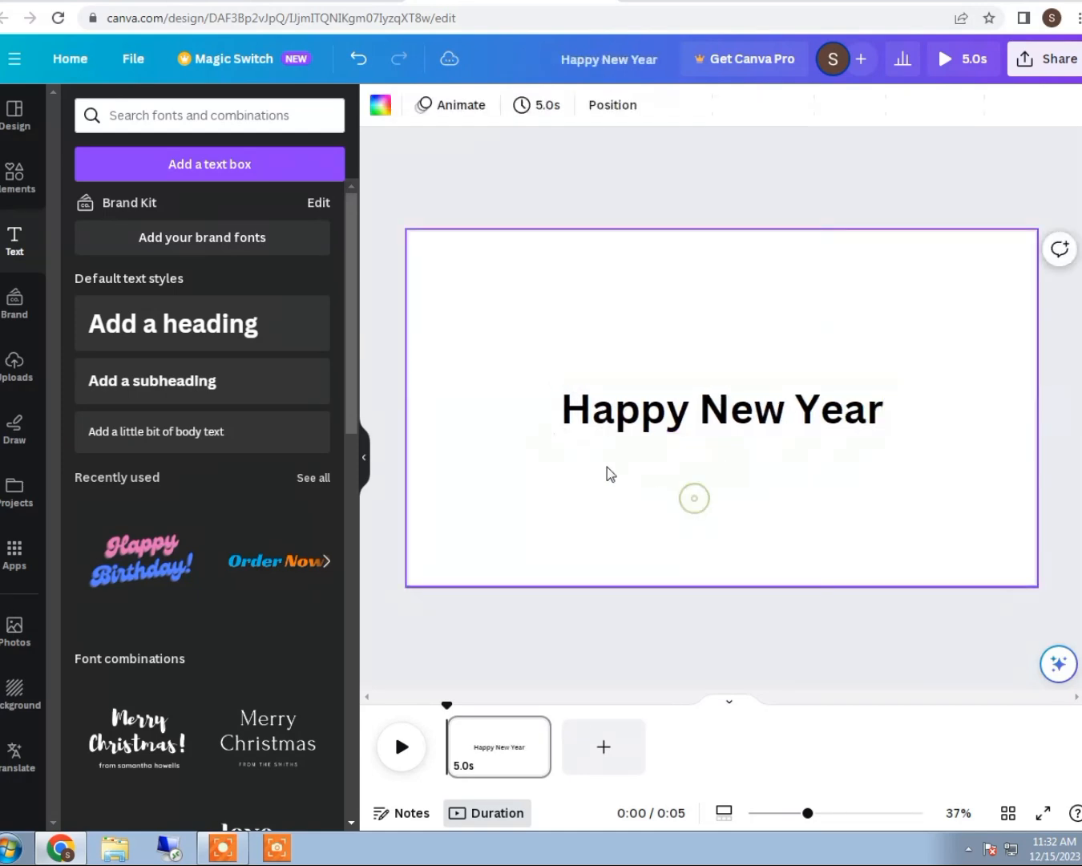
# - Search the elements library for "new year" and restrict the results to graphics
pyautogui.click(8, 193)
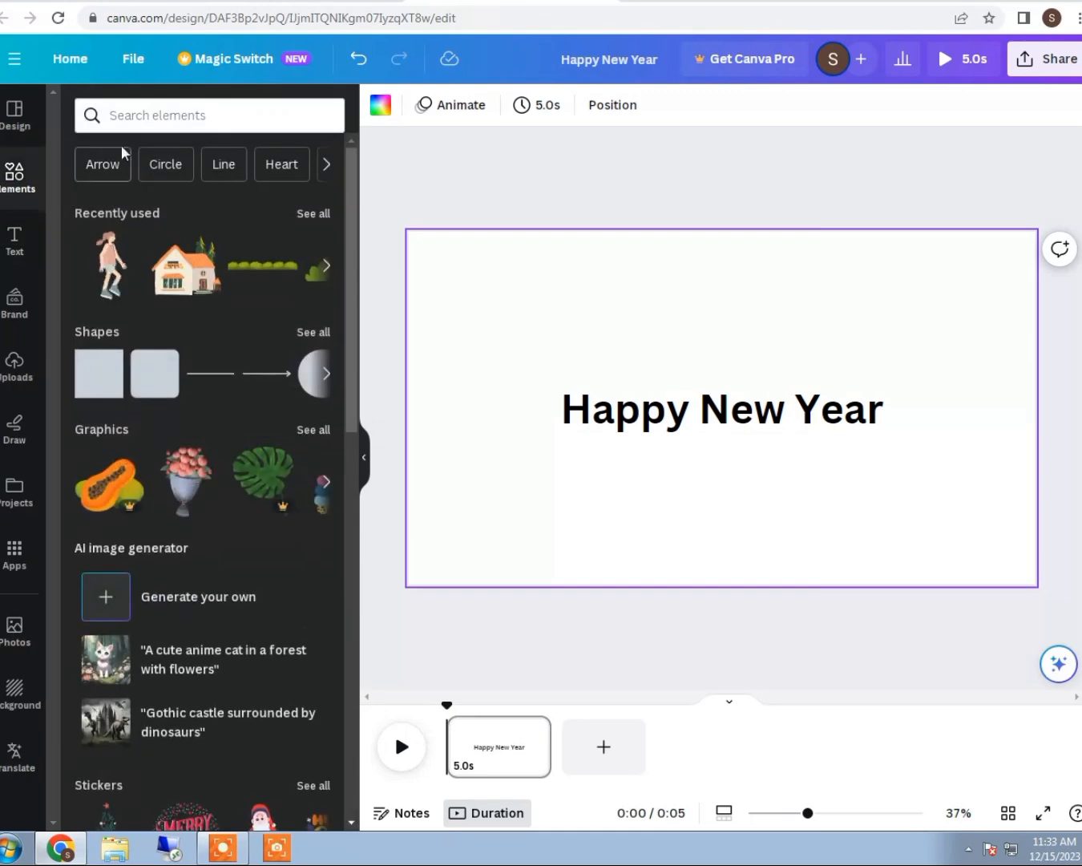
pyautogui.click(143, 116)
pyautogui.write('n')
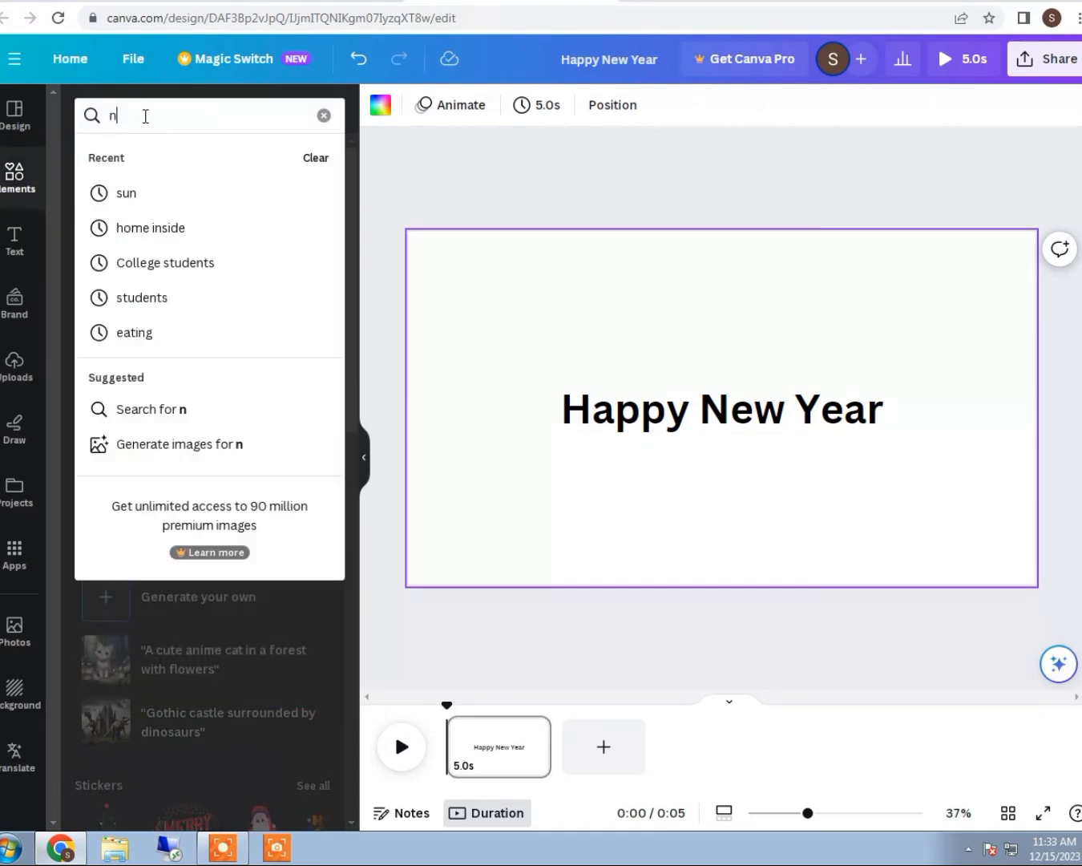
pyautogui.write('ew year')
pyautogui.press('Return')
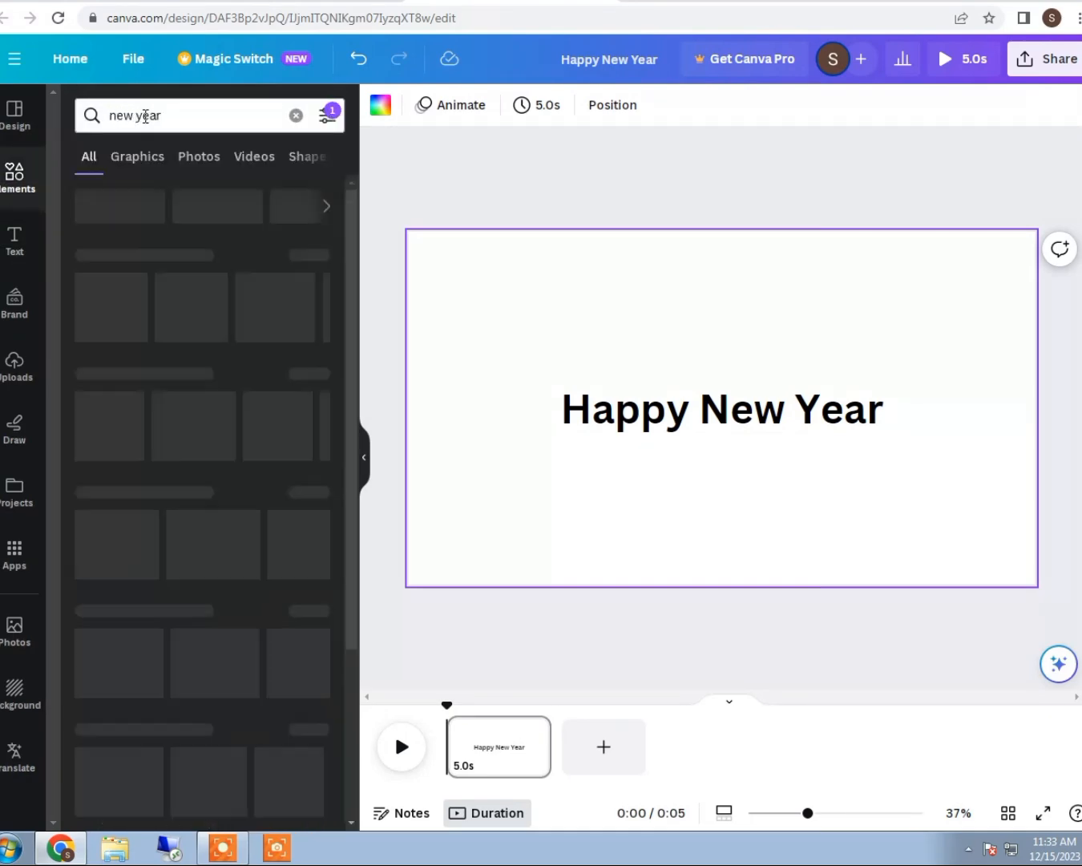
pyautogui.click(138, 157)
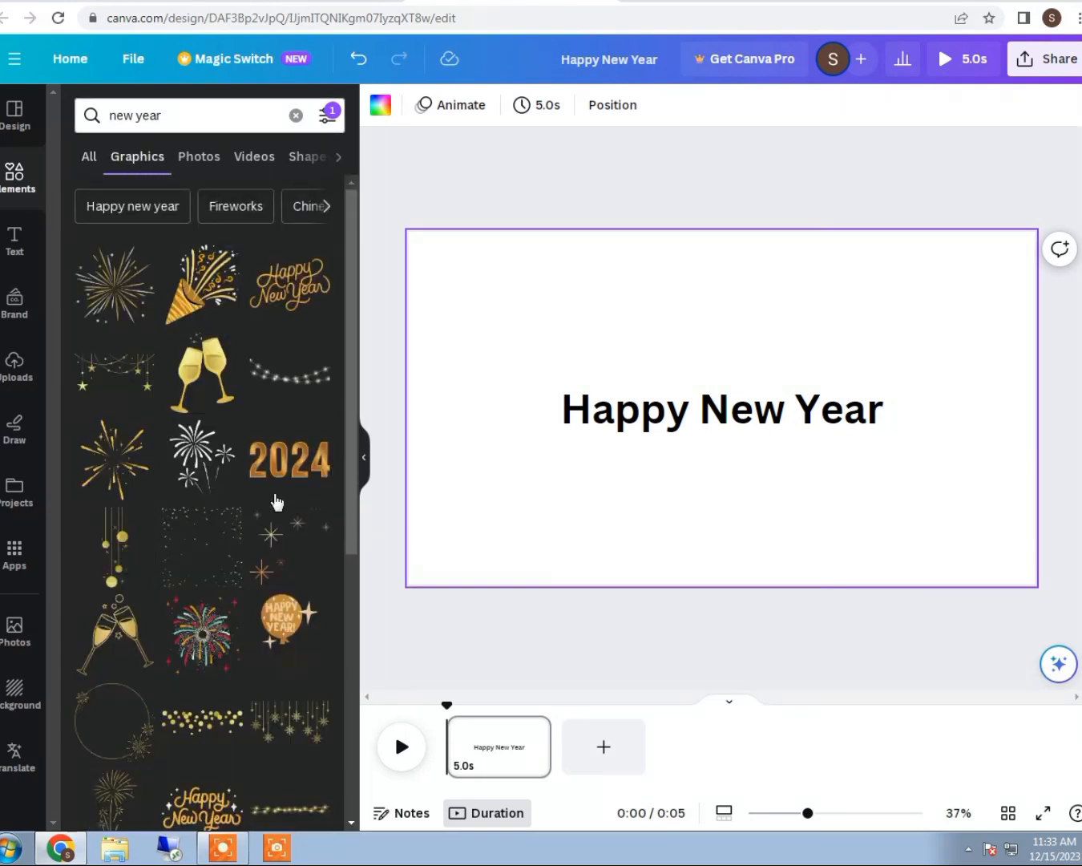
# - Insert the gold party popper graphic, place it at the left of the heading and shrink it
pyautogui.click(201, 291)
pyautogui.moveTo(735, 454); pyautogui.dragTo(496, 435)
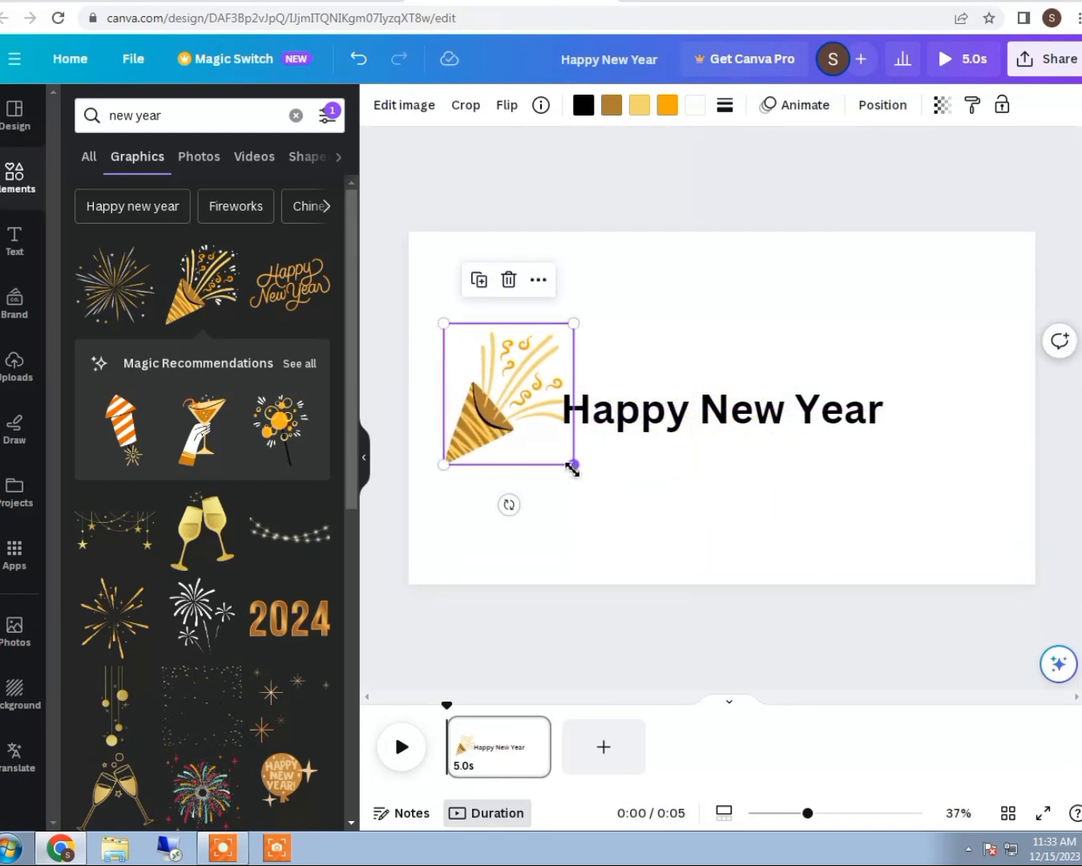
pyautogui.moveTo(575, 471); pyautogui.dragTo(537, 434)
# - Place a copy of the party popper at the right end of the heading and flip it horizontally
pyautogui.moveTo(468, 385); pyautogui.dragTo(923, 415)
pyautogui.click(516, 297)
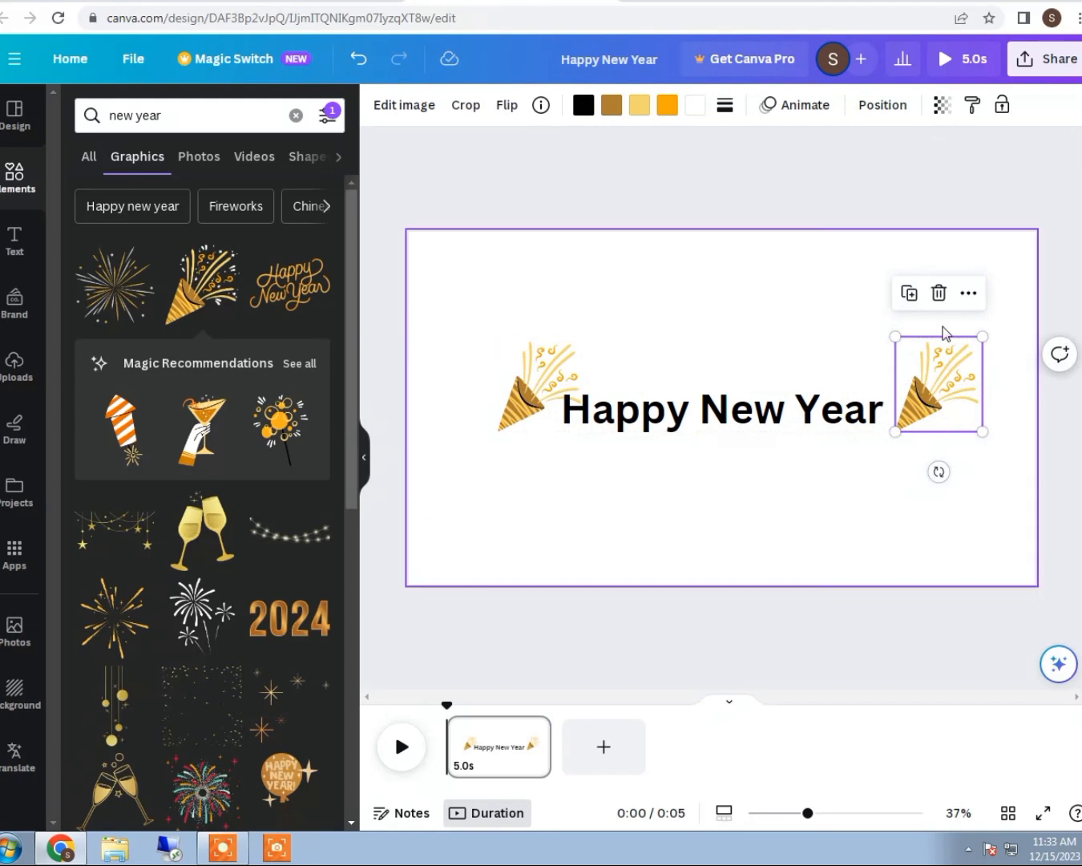
pyautogui.click(966, 293)
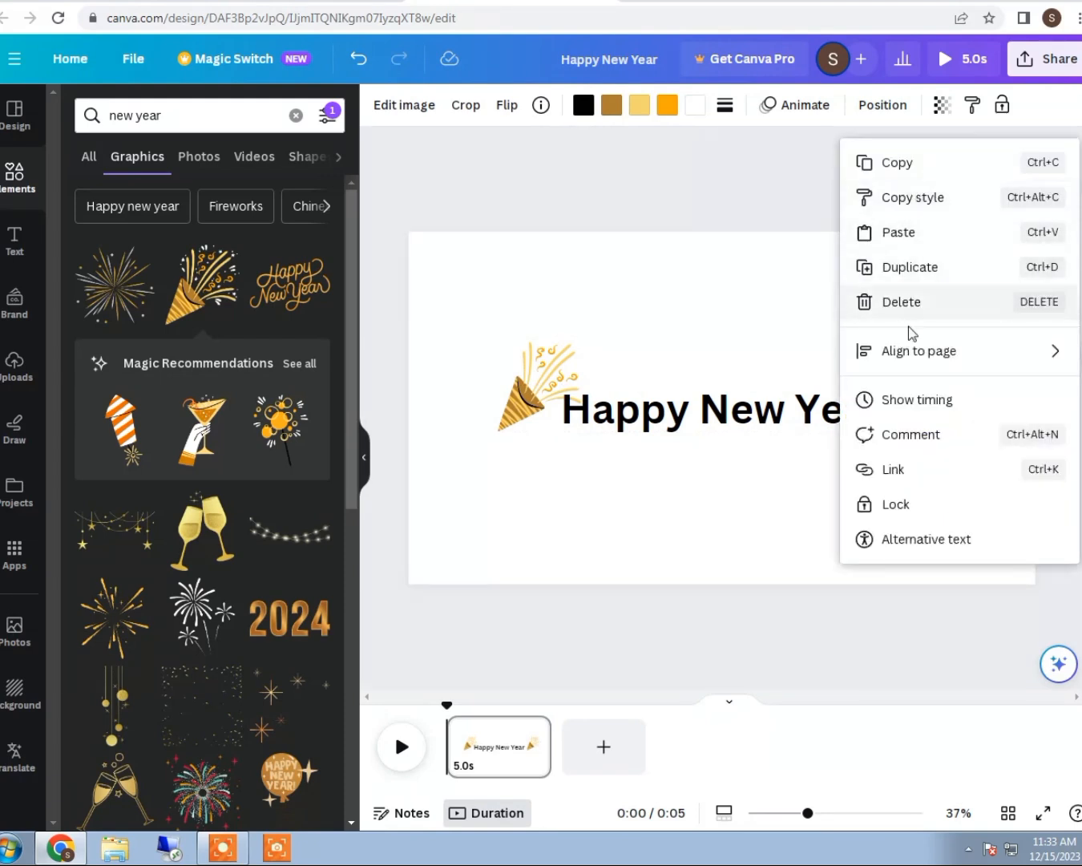
pyautogui.click(775, 362)
pyautogui.click(957, 366)
pyautogui.click(505, 111)
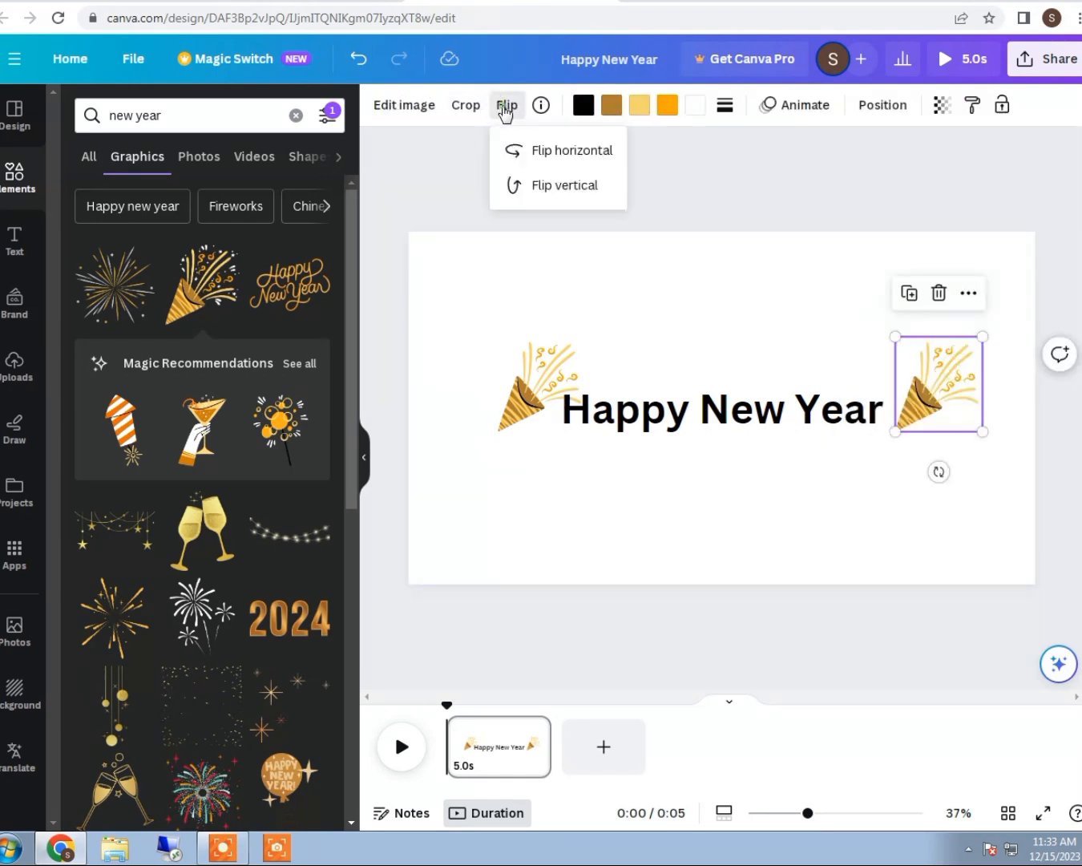
pyautogui.click(548, 155)
# - Move the flipped popper closer to the heading, and shift the heading with both poppers slightly down
pyautogui.moveTo(946, 383); pyautogui.dragTo(904, 375)
pyautogui.click(701, 349)
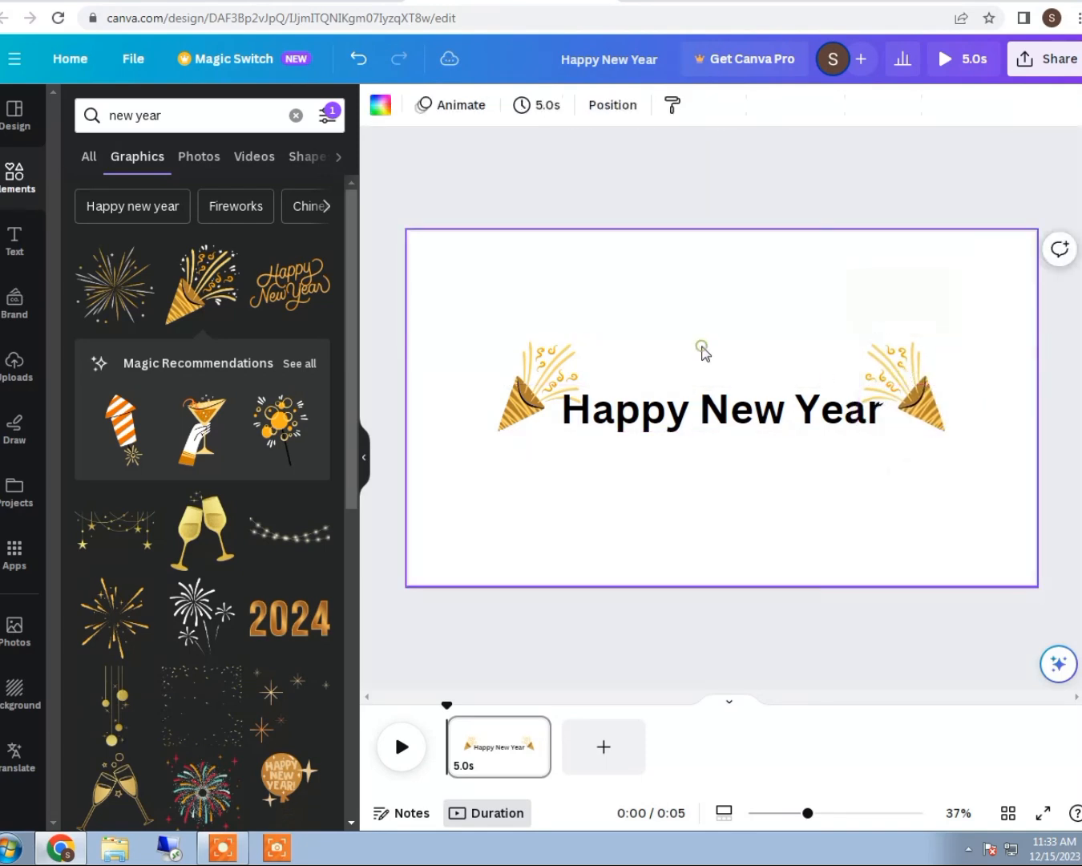
pyautogui.moveTo(1002, 499); pyautogui.dragTo(553, 392)
pyautogui.click(580, 548)
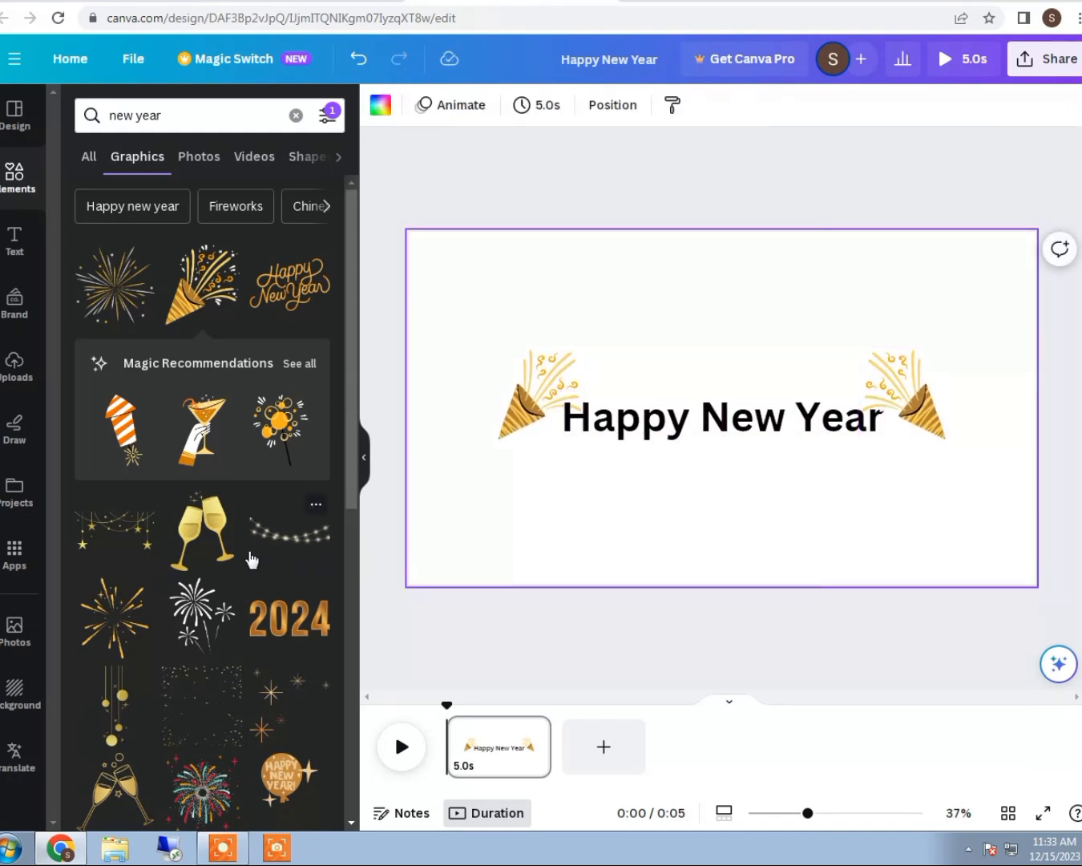
# - Insert the hanging gold ornaments graphic, place it in the page's top-right corner and shrink it
pyautogui.scroll(-2, 113, 529)
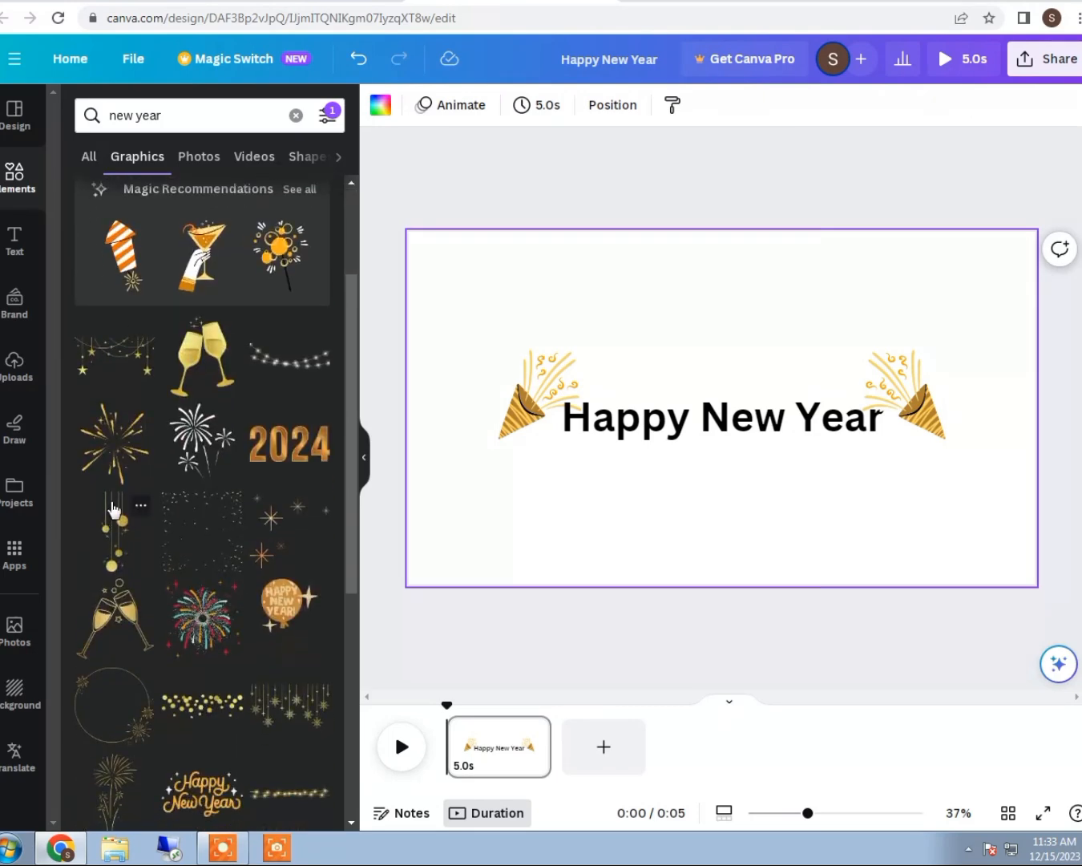
pyautogui.scroll(-2, 258, 491)
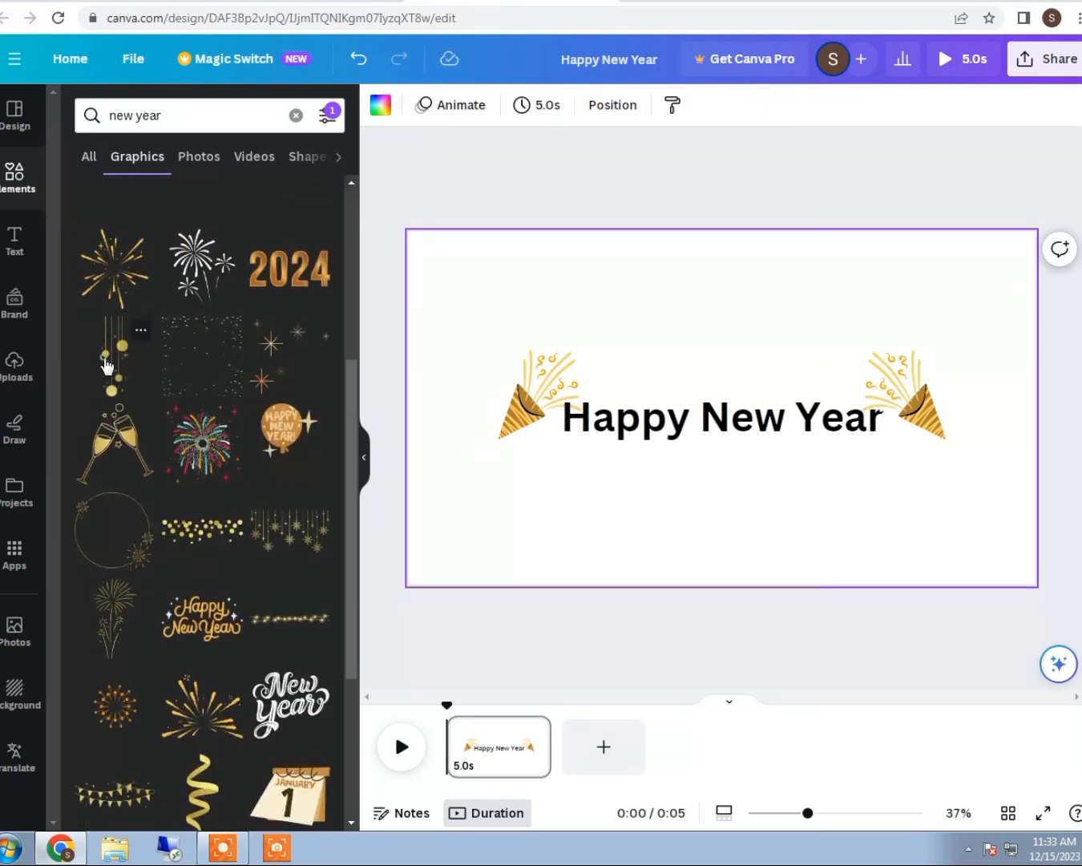
pyautogui.click(114, 353)
pyautogui.moveTo(724, 375); pyautogui.dragTo(987, 340)
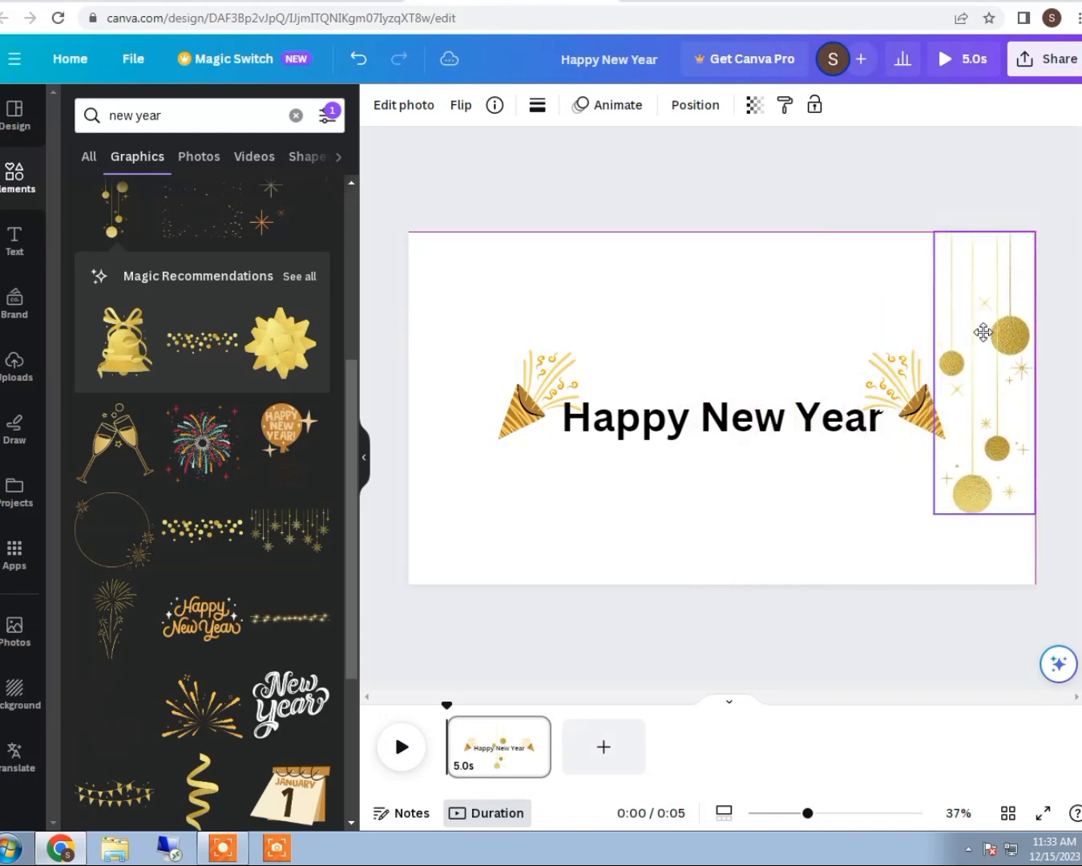
pyautogui.moveTo(932, 513); pyautogui.dragTo(972, 409)
# - Duplicate the hanging ornaments, flip the copy horizontally and align it with the page's top-left corner
pyautogui.click(975, 190)
pyautogui.moveTo(857, 341); pyautogui.dragTo(454, 297)
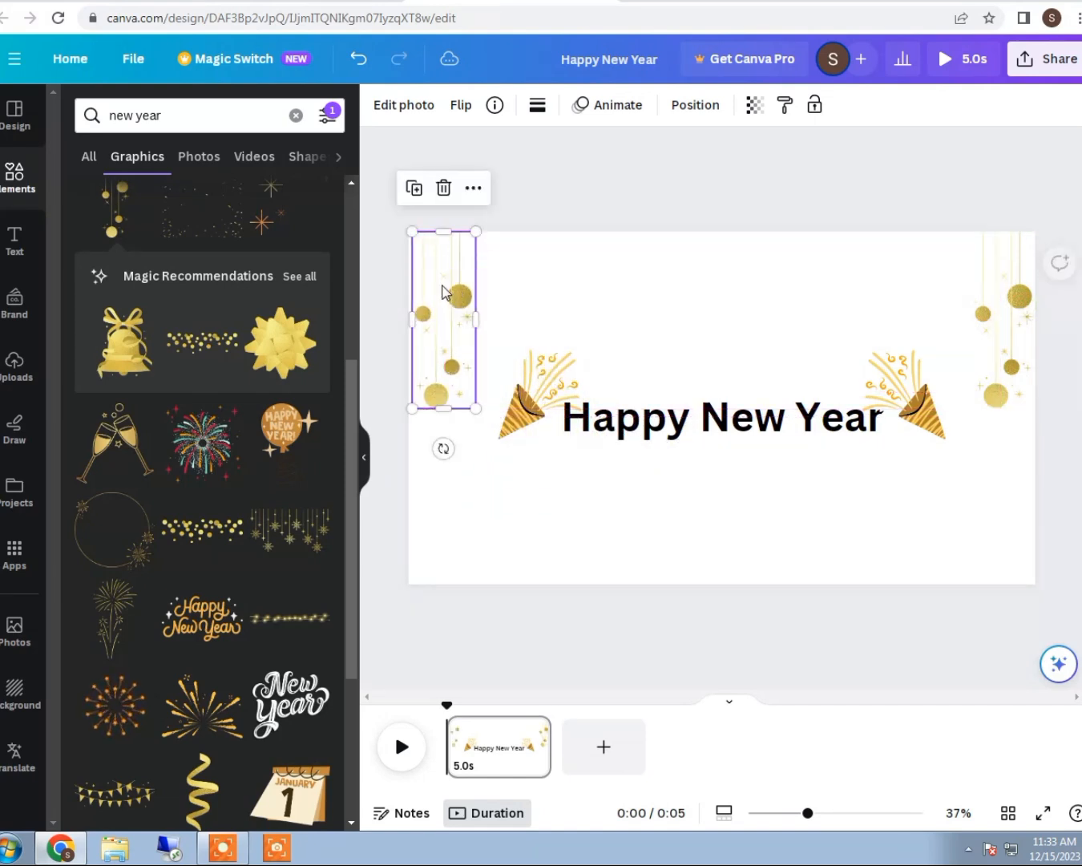
pyautogui.click(461, 105)
pyautogui.click(498, 150)
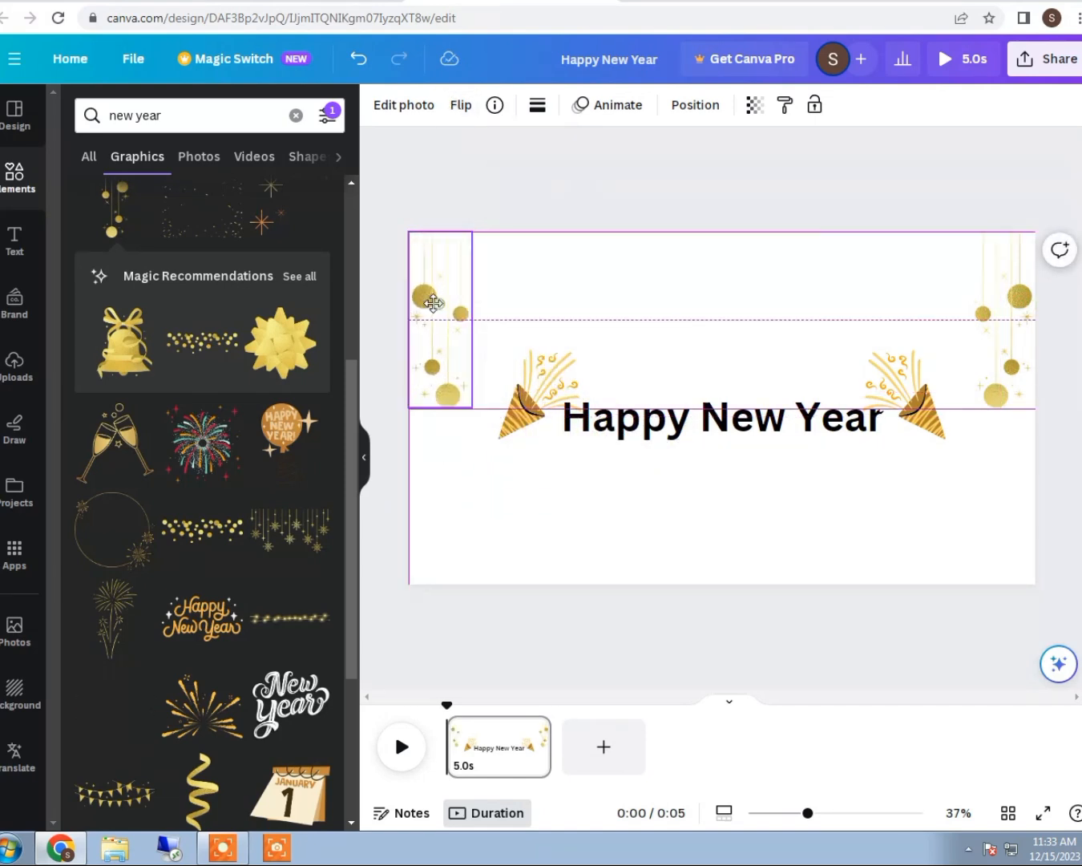
pyautogui.click(521, 552)
# - Insert the animated orange star firework graphic at the centre of the page
pyautogui.scroll(-5, 270, 623)
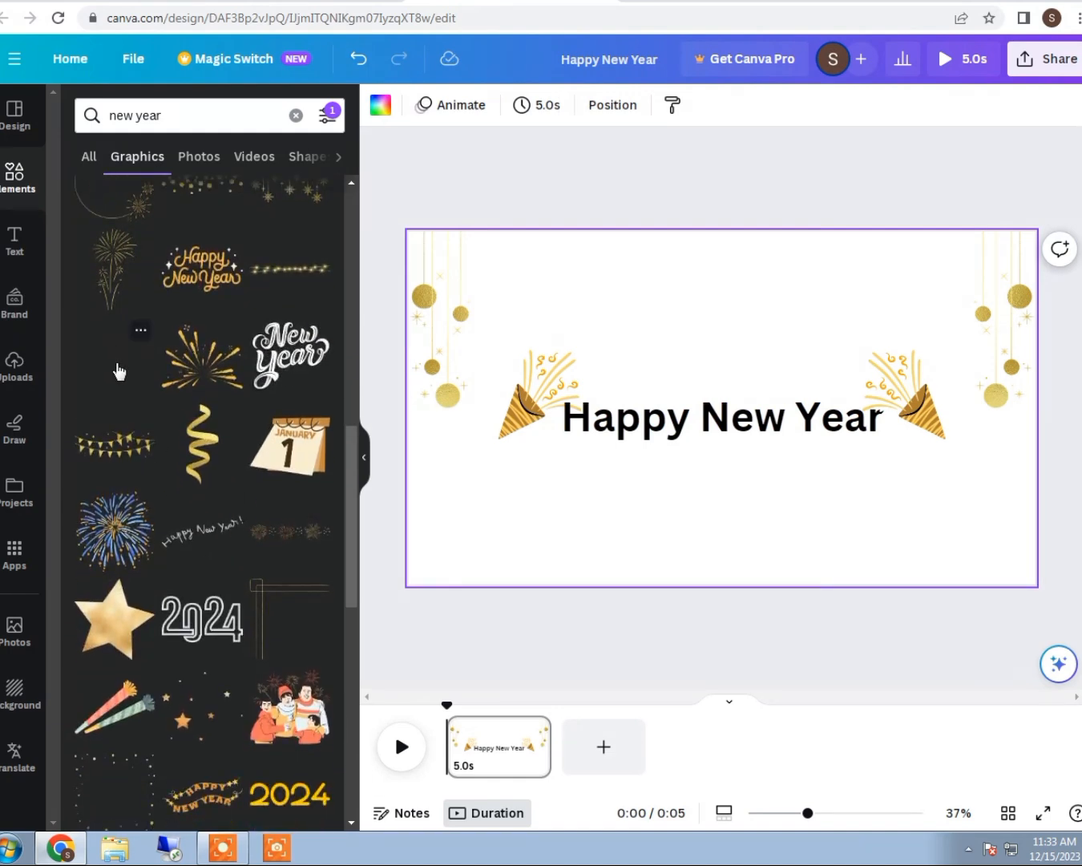
pyautogui.click(118, 371)
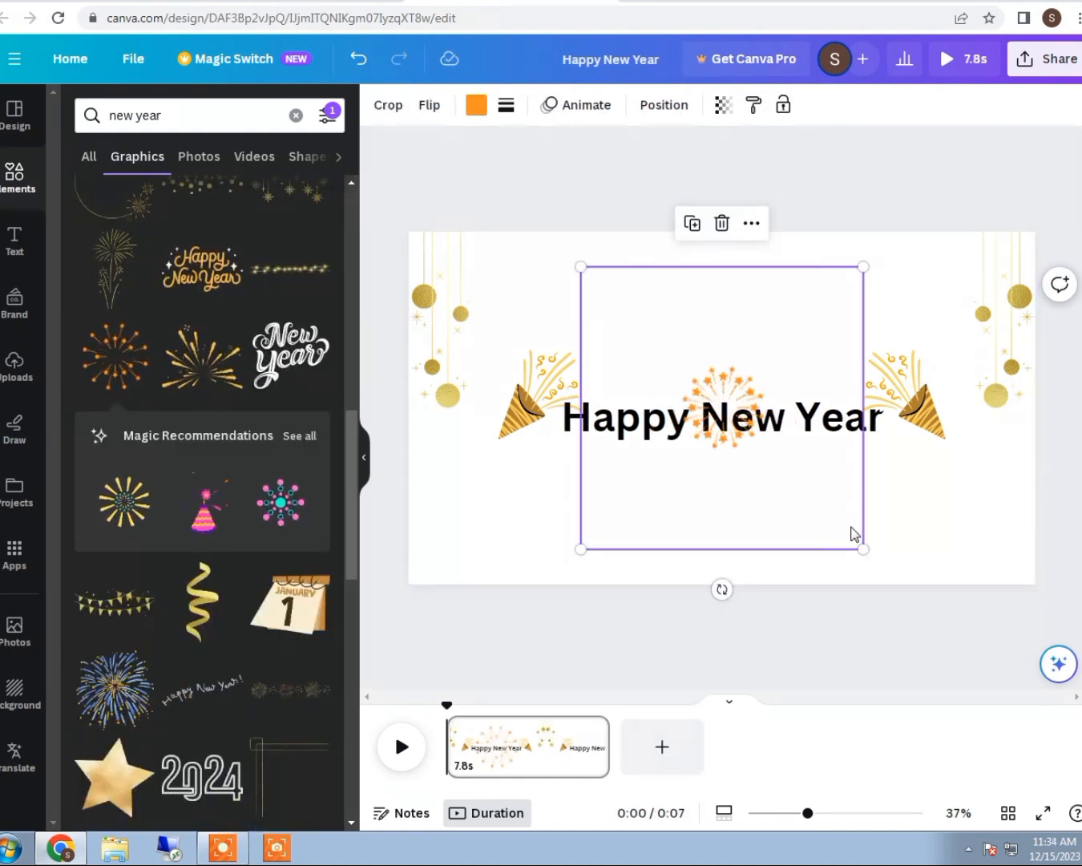
pyautogui.click(891, 516)
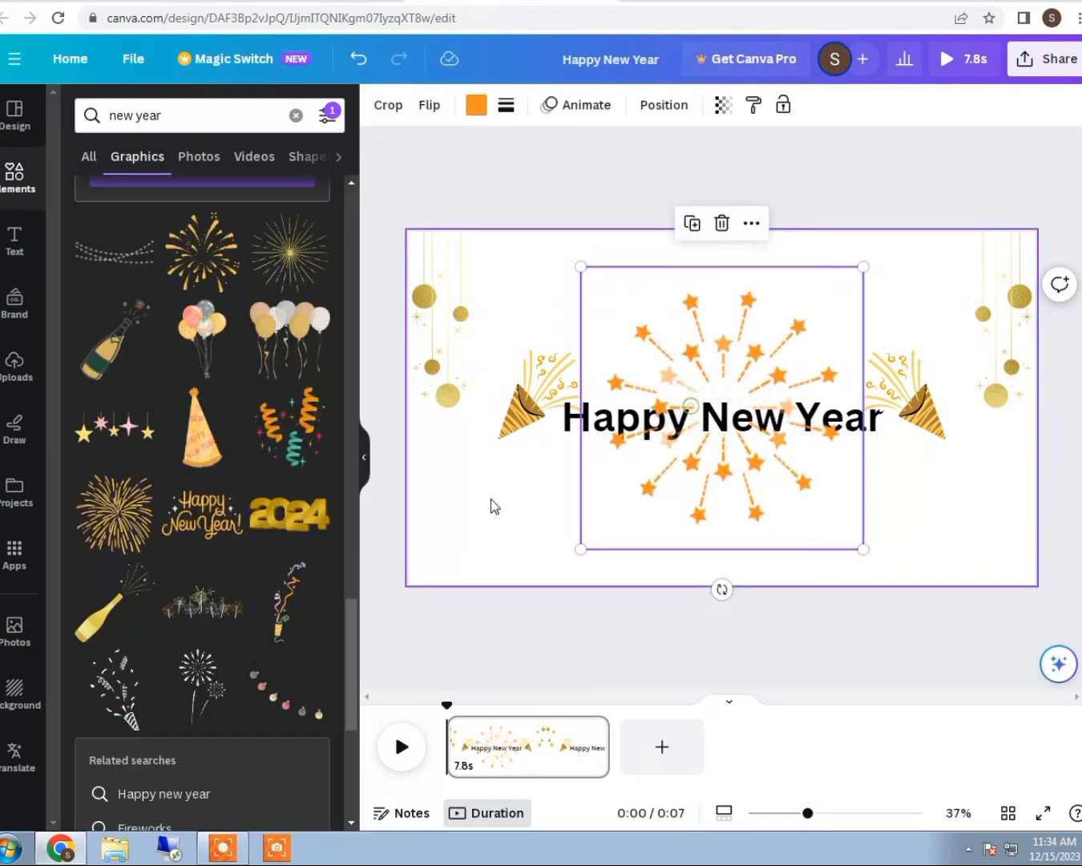
pyautogui.click(491, 497)
# - Apply the Curve shape effect to the "Happy New Year" heading with a curve value of 29
pyautogui.click(572, 420)
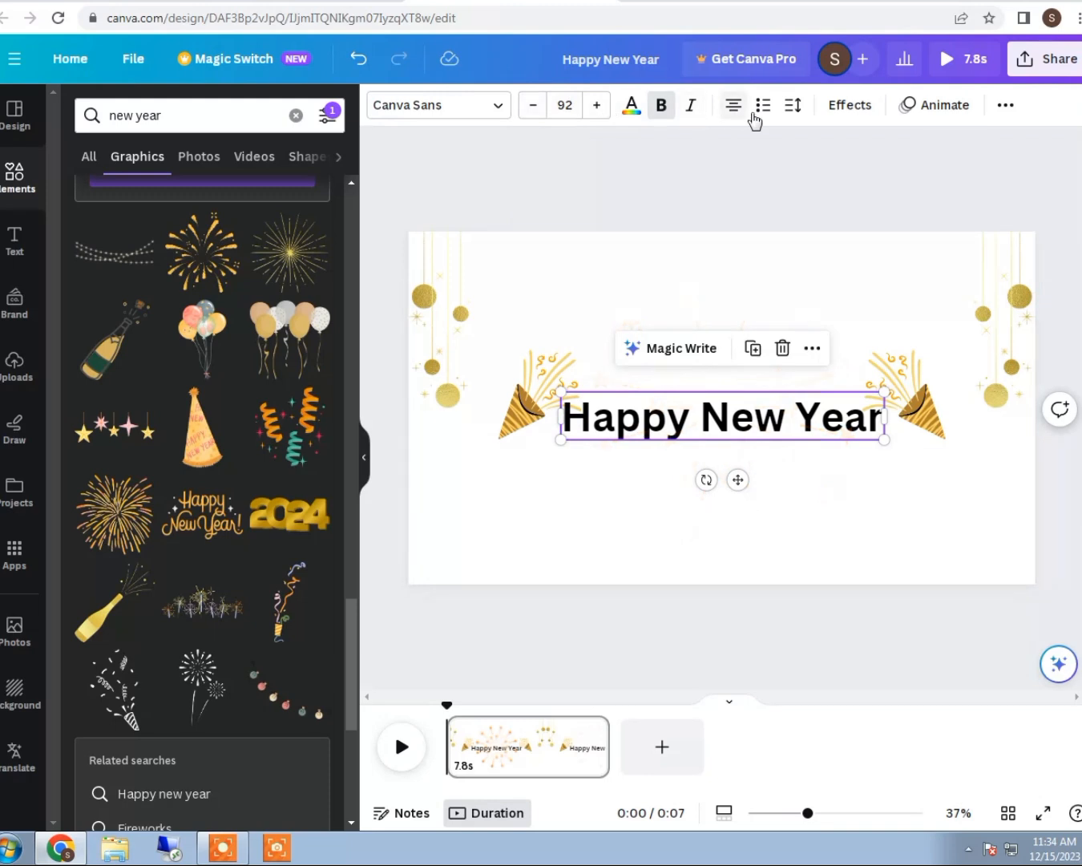
pyautogui.click(852, 113)
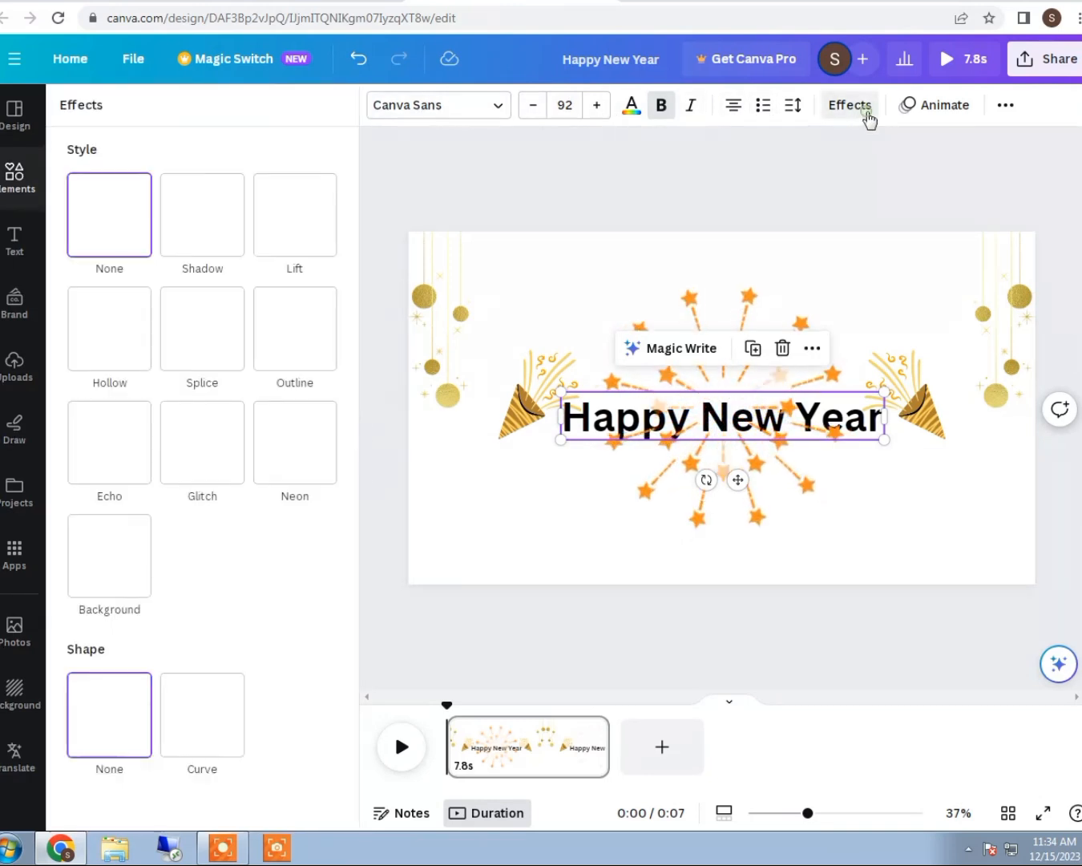
pyautogui.click(212, 732)
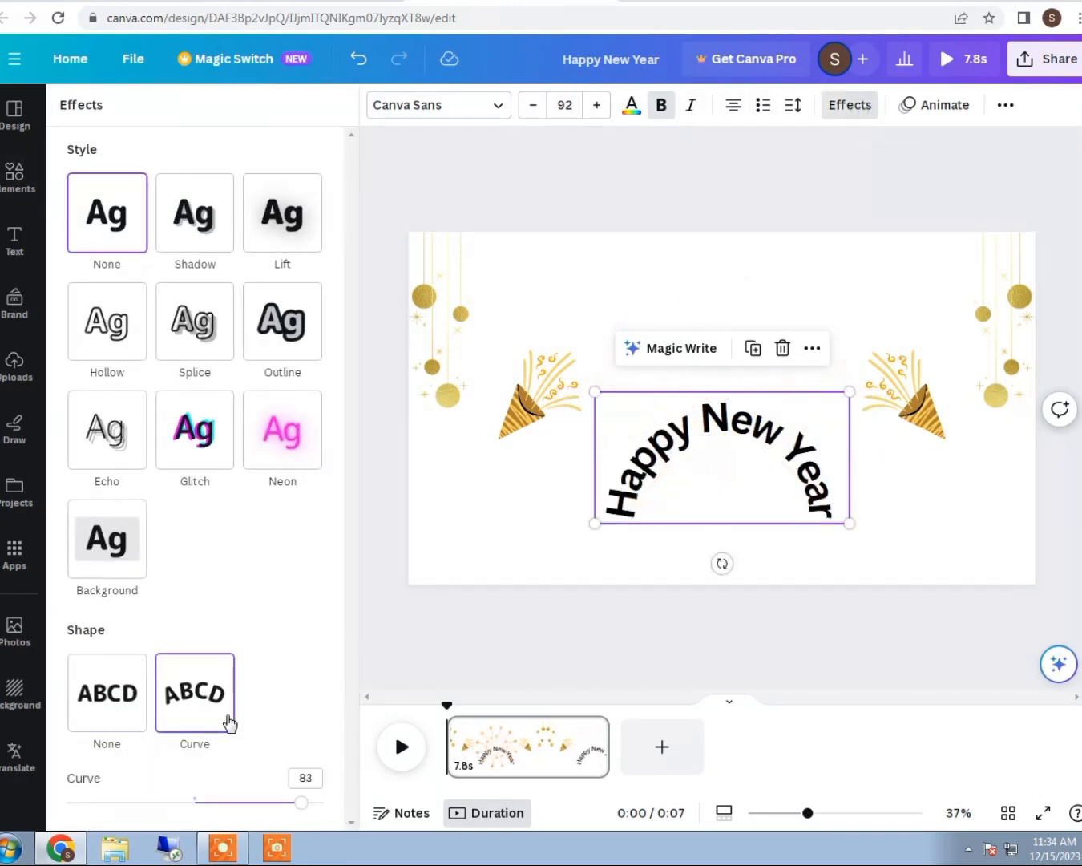
pyautogui.moveTo(194, 802); pyautogui.dragTo(242, 805)
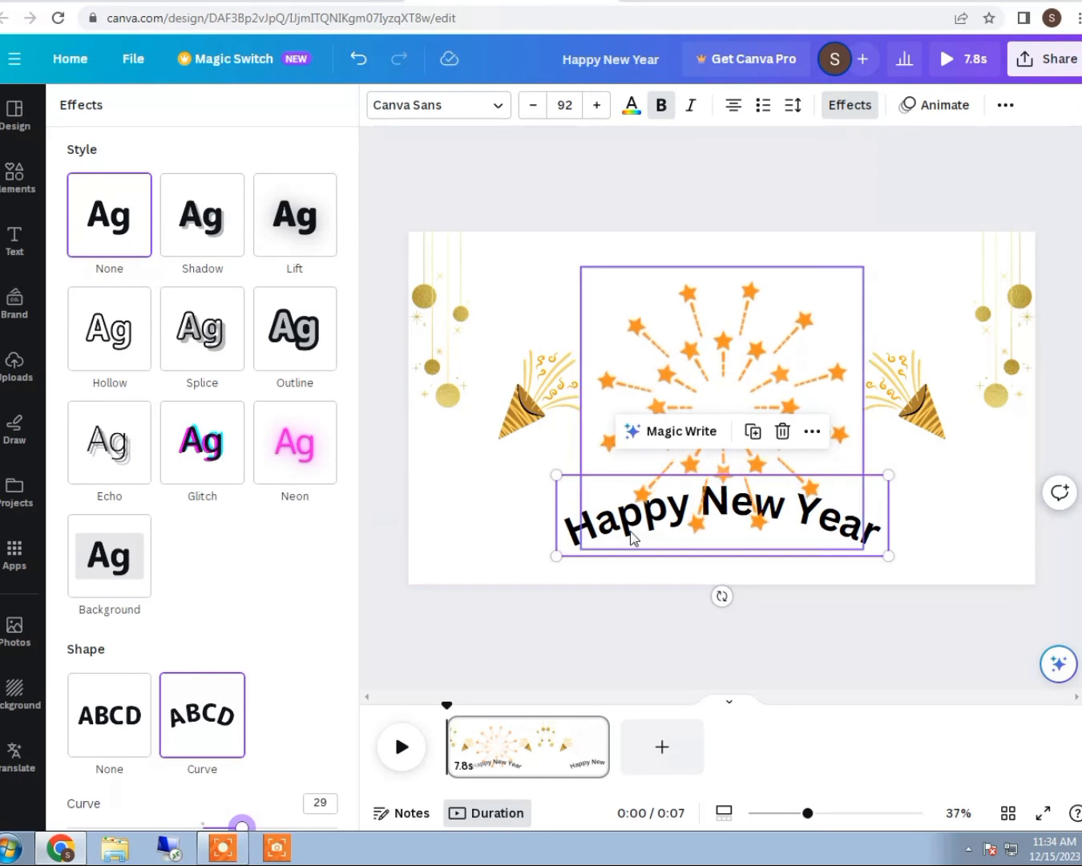
# - Move the curved heading up between the two party poppers
pyautogui.moveTo(690, 514); pyautogui.dragTo(690, 499)
pyautogui.moveTo(557, 515); pyautogui.dragTo(555, 363)
pyautogui.click(562, 536)
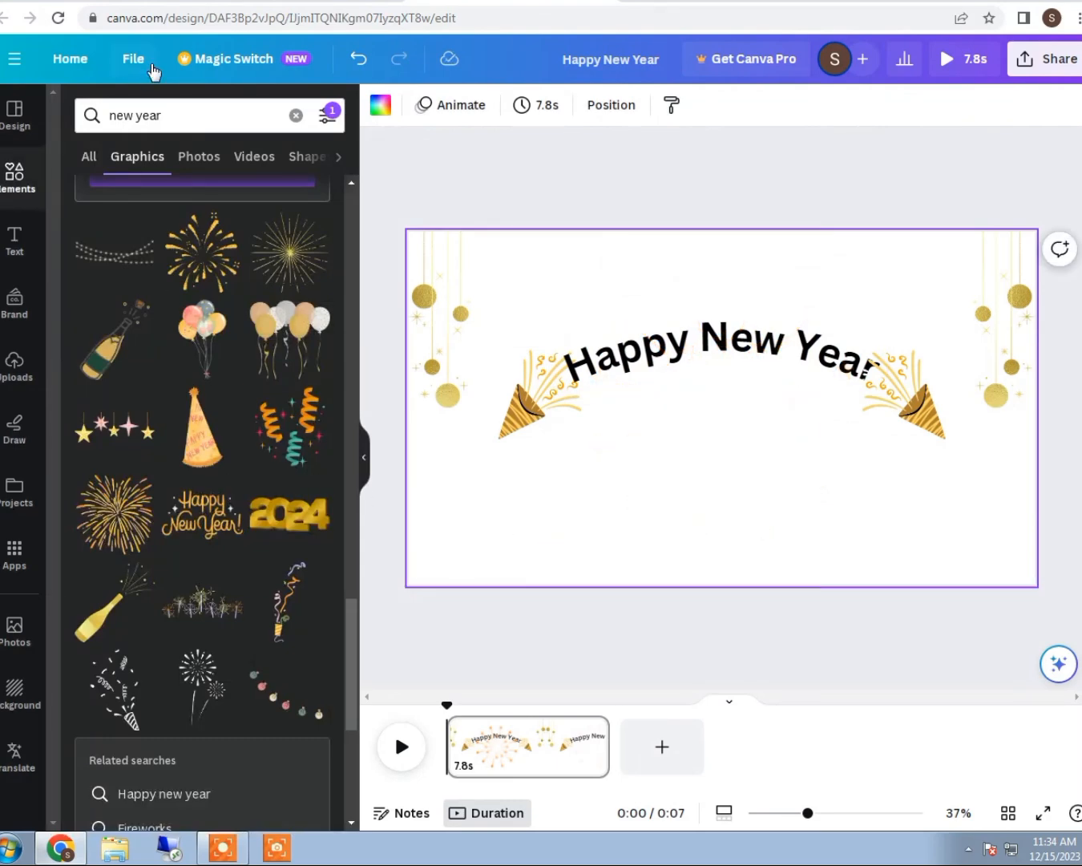
# - Add a subheading reading "2024" and position it centred below the curved heading
pyautogui.click(23, 261)
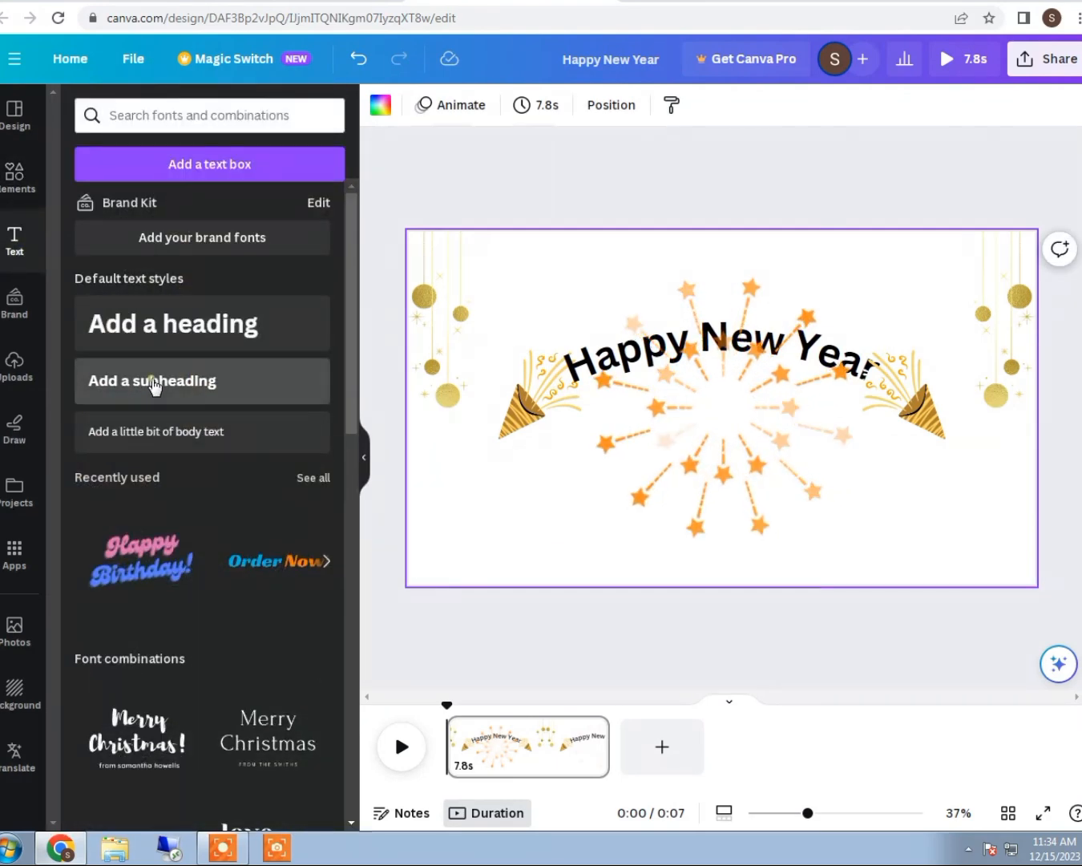
pyautogui.click(155, 383)
pyautogui.write('2024')
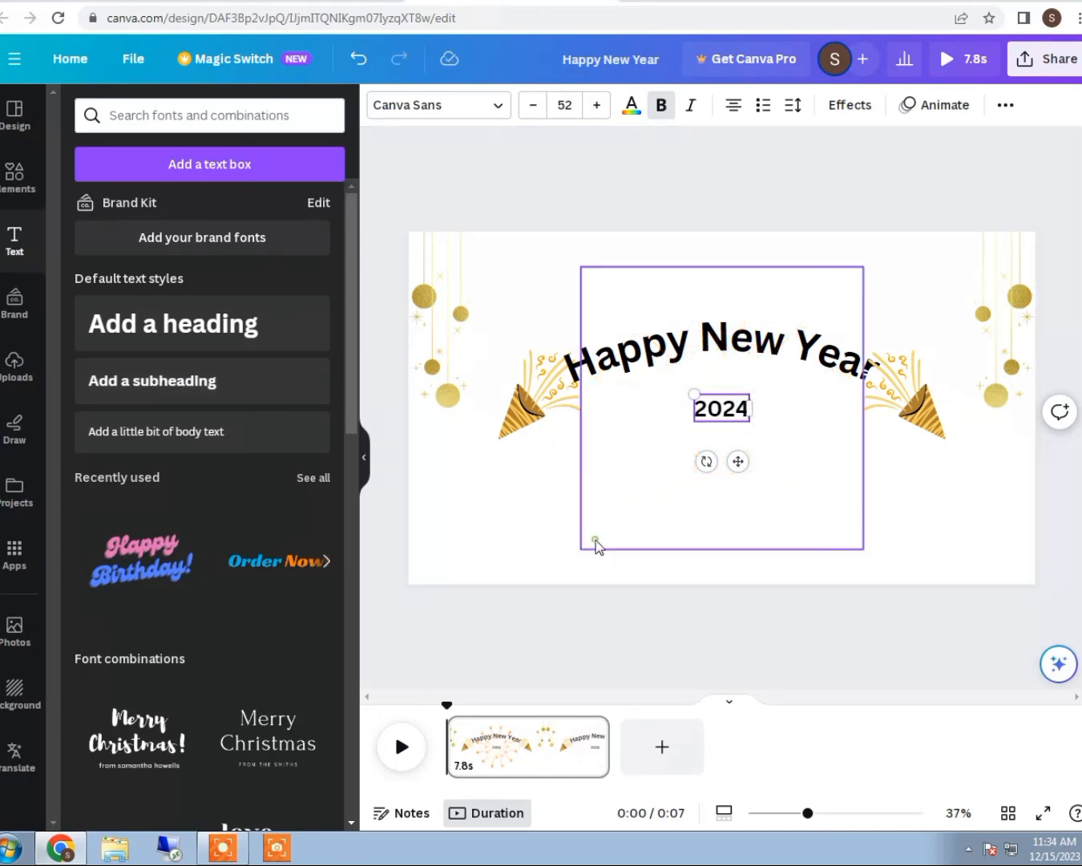
pyautogui.click(593, 542)
pyautogui.click(447, 545)
pyautogui.click(718, 411)
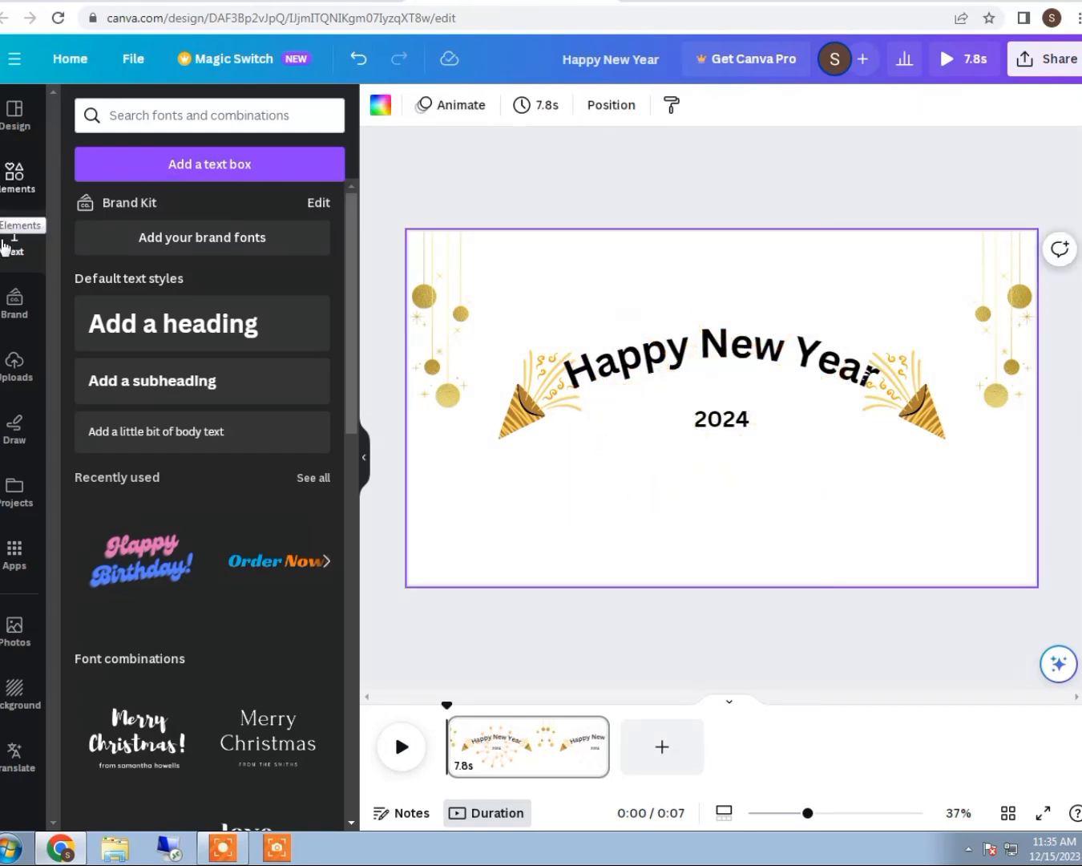
# - Insert the horizontal gold ribbon banner graphic from the "new year" graphics results
pyautogui.click(15, 185)
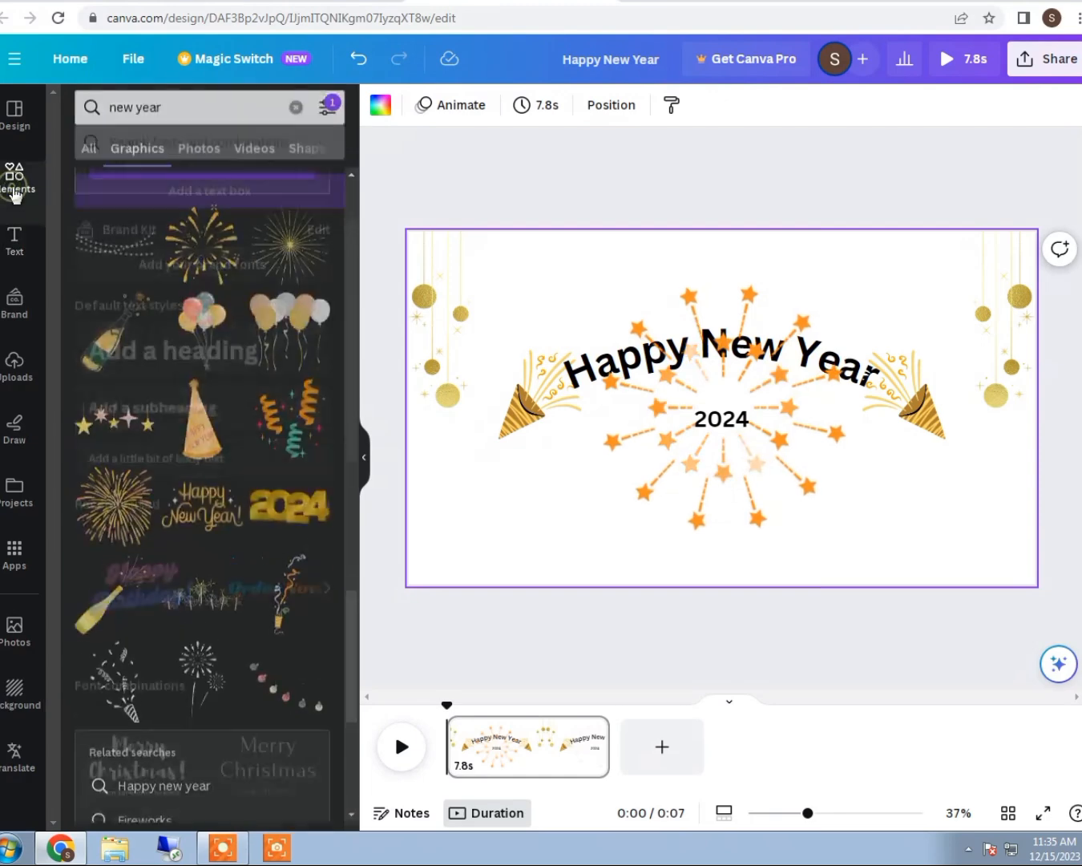
pyautogui.scroll(-8, 164, 416)
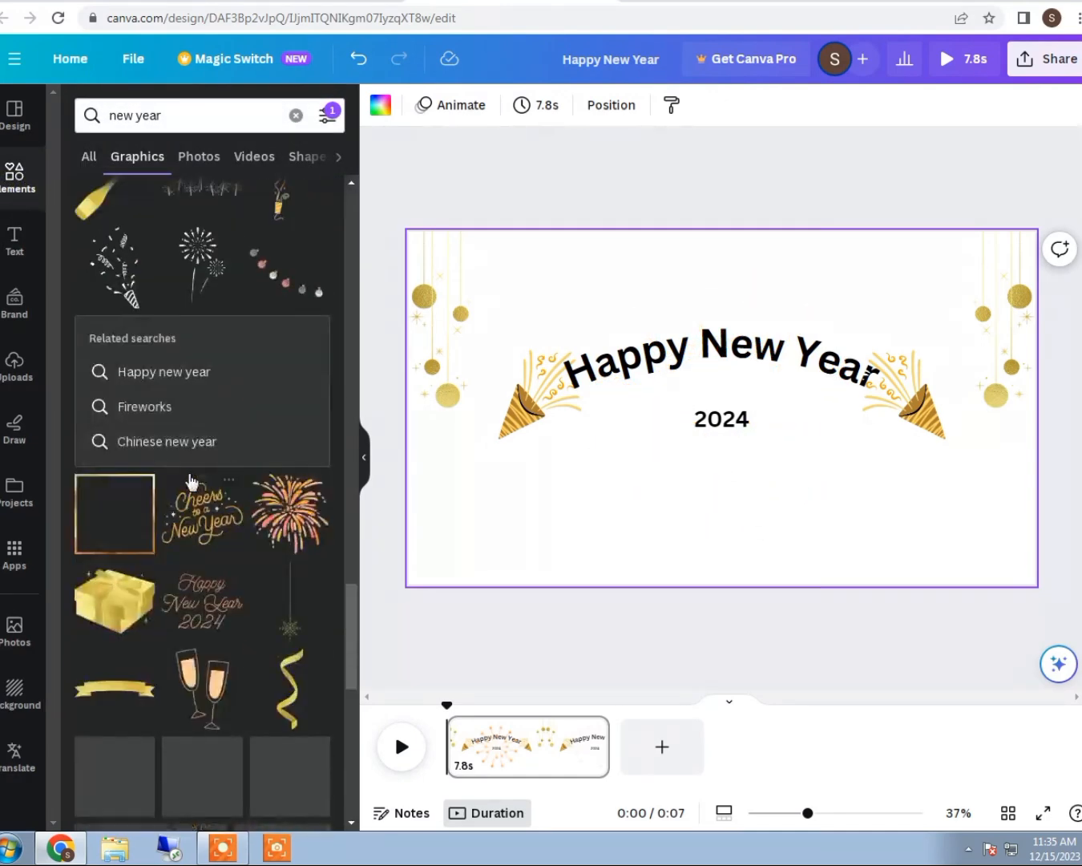
pyautogui.scroll(5, 148, 396)
pyautogui.scroll(3, 148, 396)
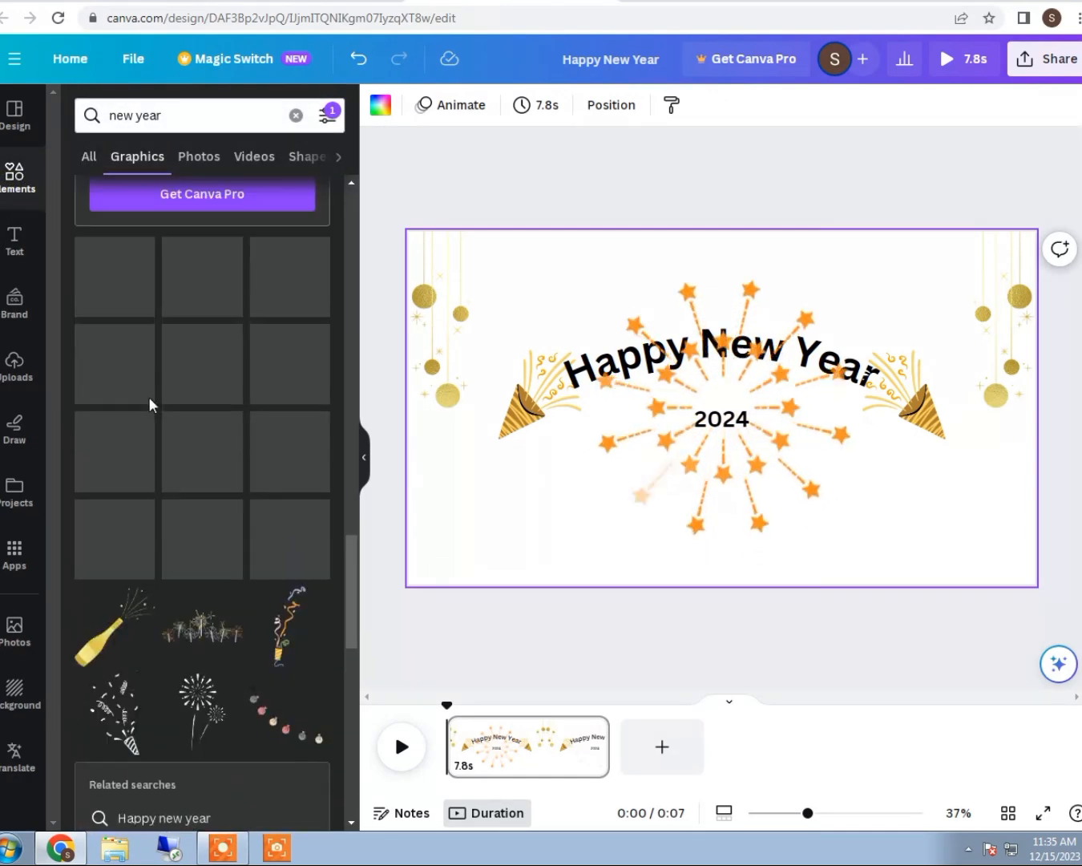
pyautogui.scroll(-2, 162, 436)
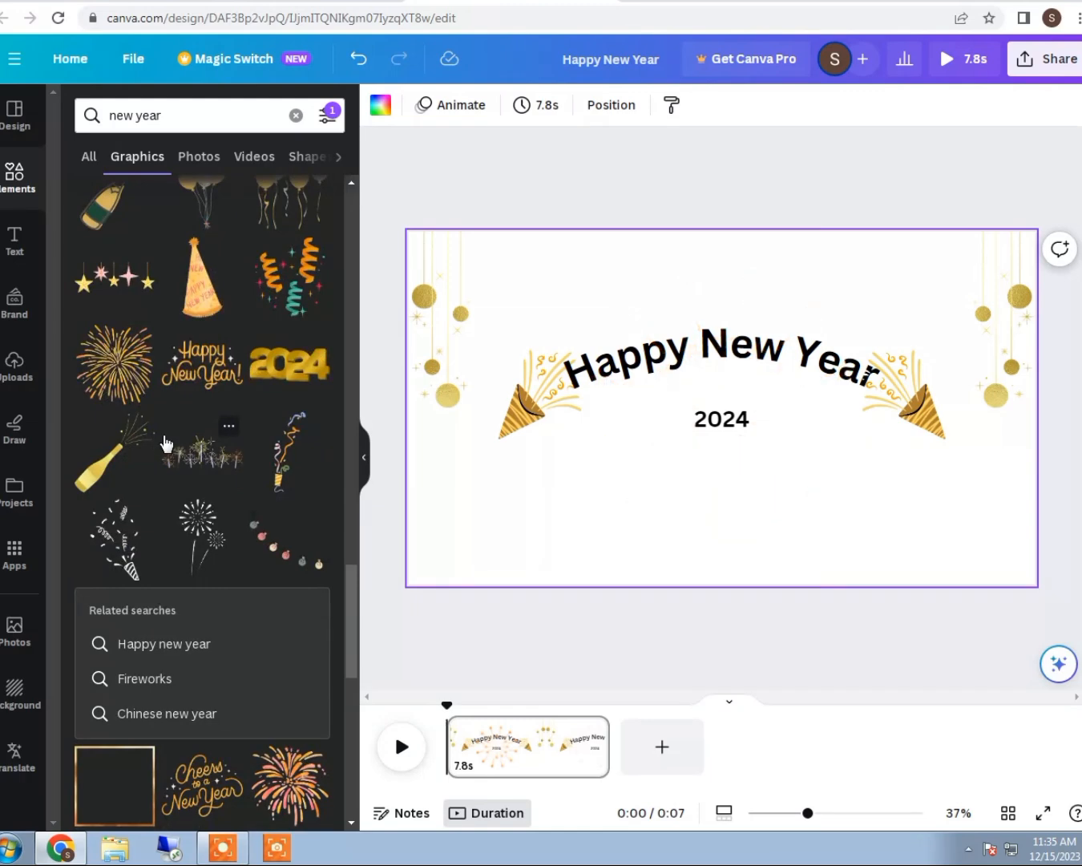
pyautogui.scroll(-5, 163, 438)
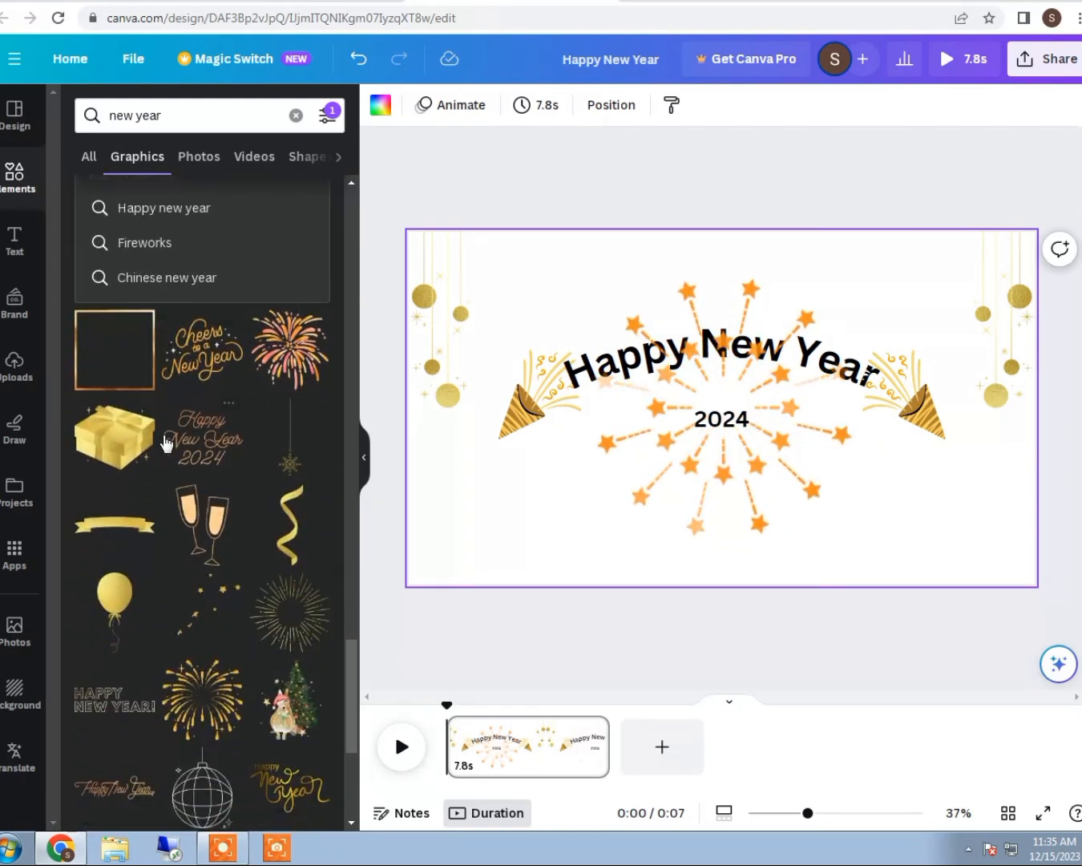
pyautogui.click(139, 521)
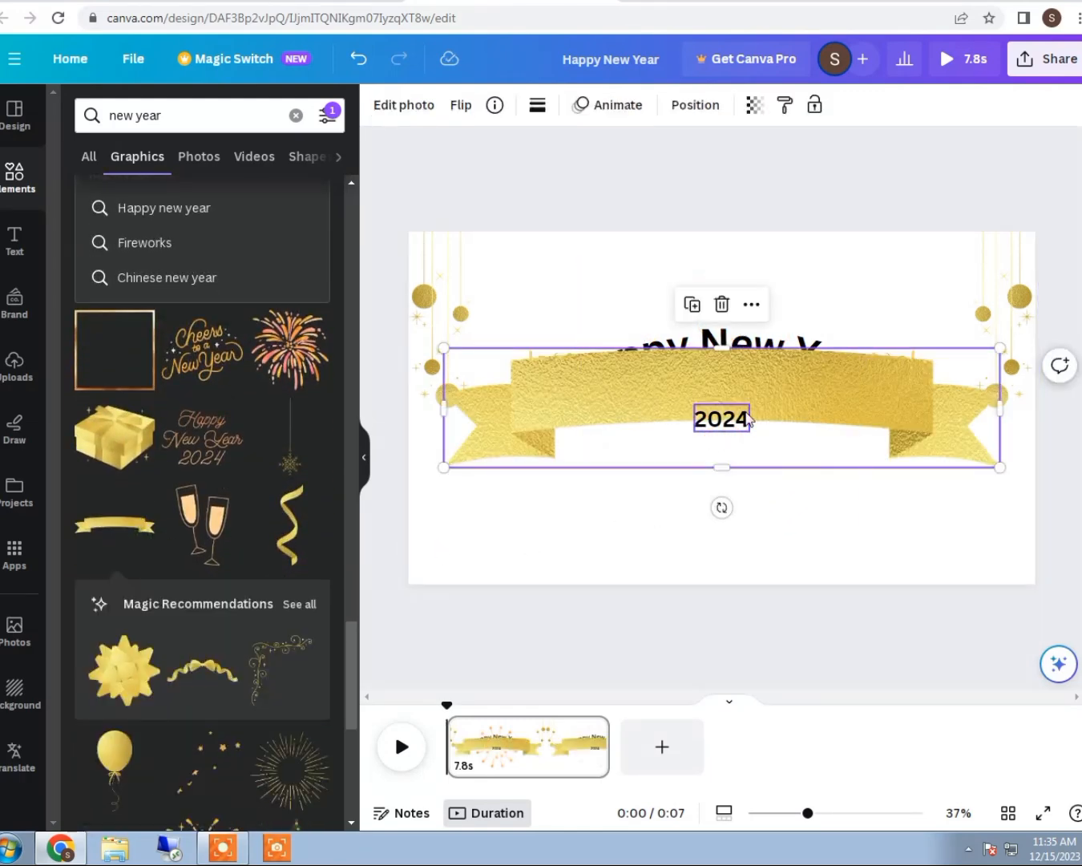
# - Shrink the gold ribbon, place it centred behind "2024", and nudge the "2024" text up onto the band
pyautogui.moveTo(998, 467); pyautogui.dragTo(670, 396)
pyautogui.moveTo(510, 388); pyautogui.dragTo(666, 416)
pyautogui.click(824, 531)
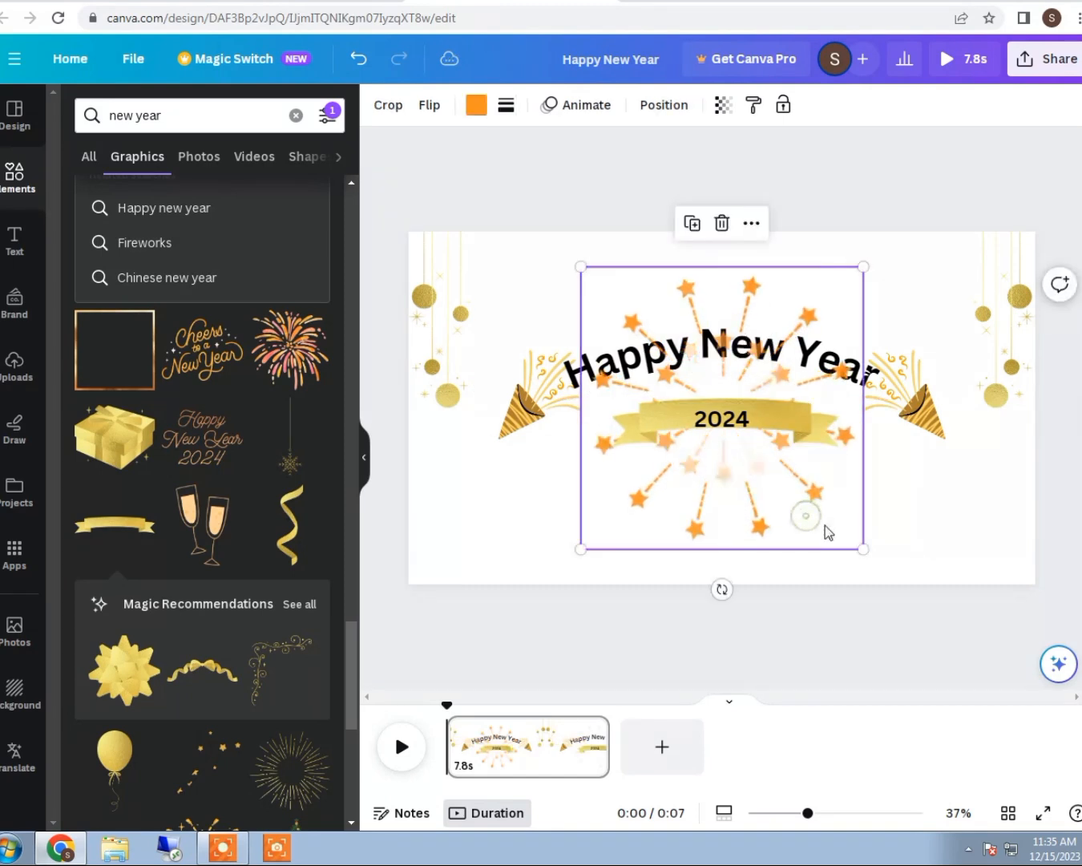
pyautogui.click(724, 421)
pyautogui.click(767, 585)
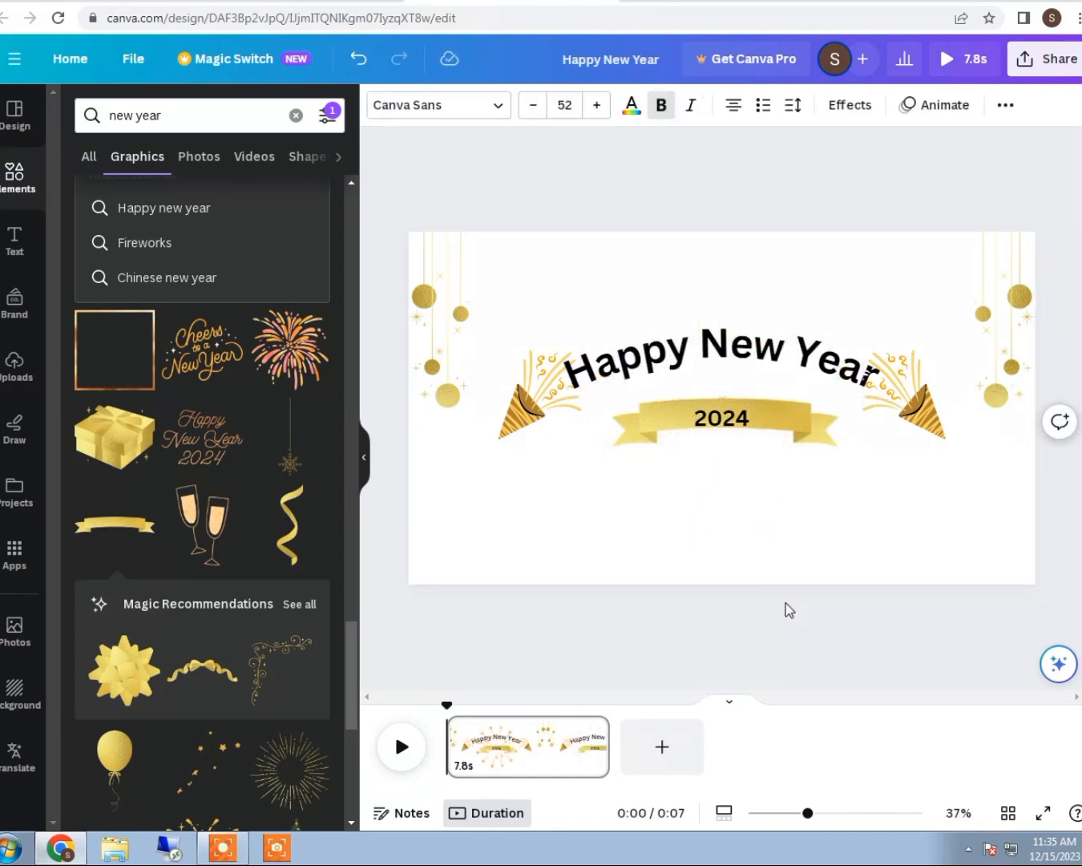
pyautogui.click(708, 492)
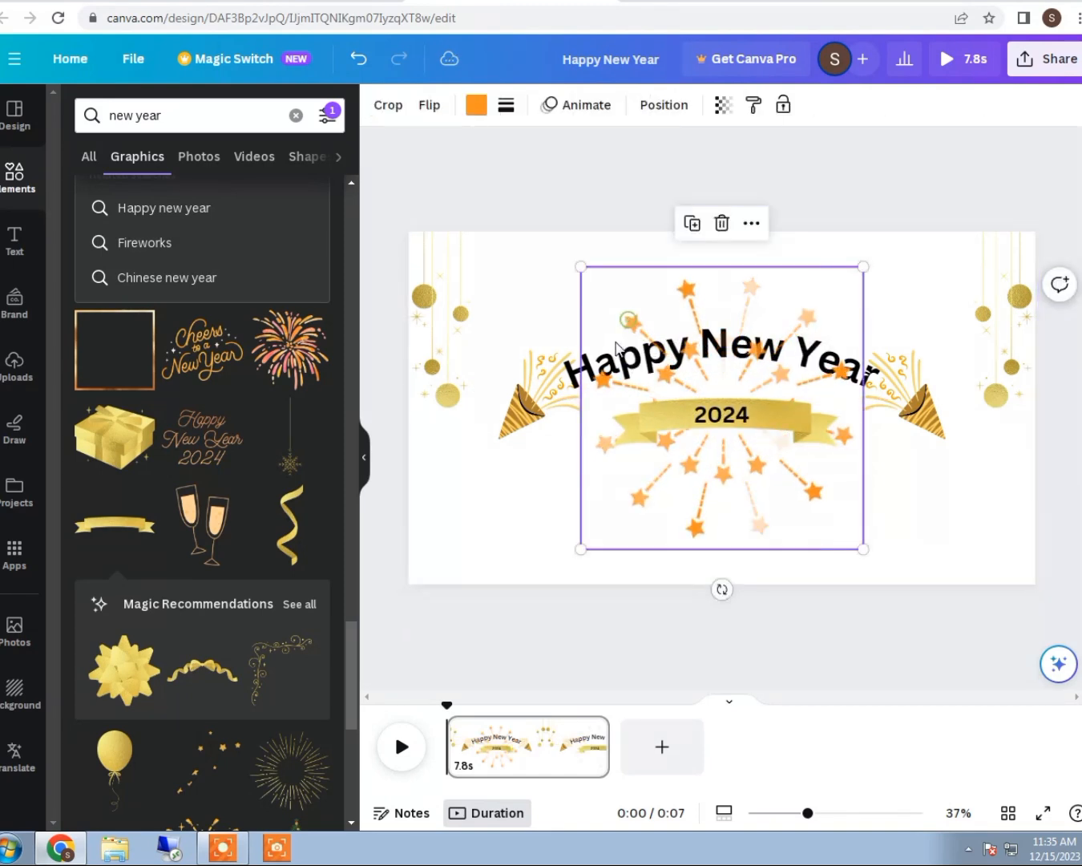
# - Apply the Glitch style effect to the curved "Happy New Year" heading
pyautogui.click(568, 371)
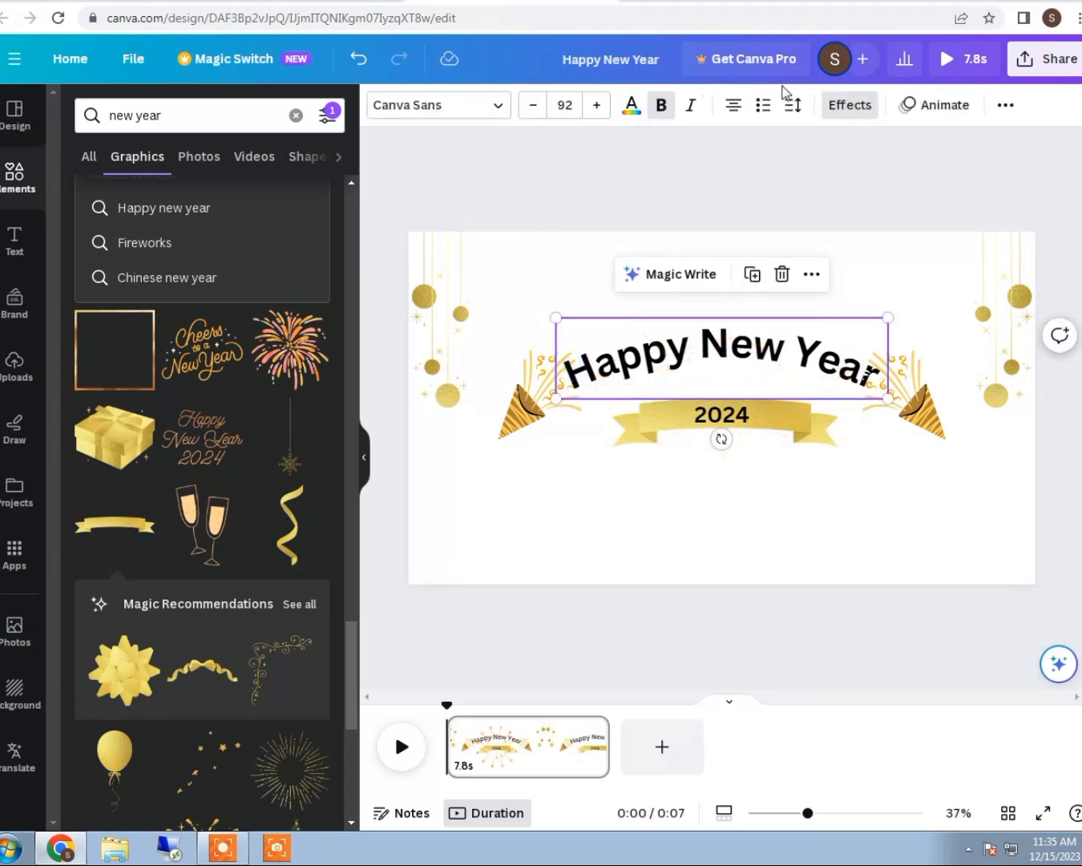
pyautogui.click(633, 108)
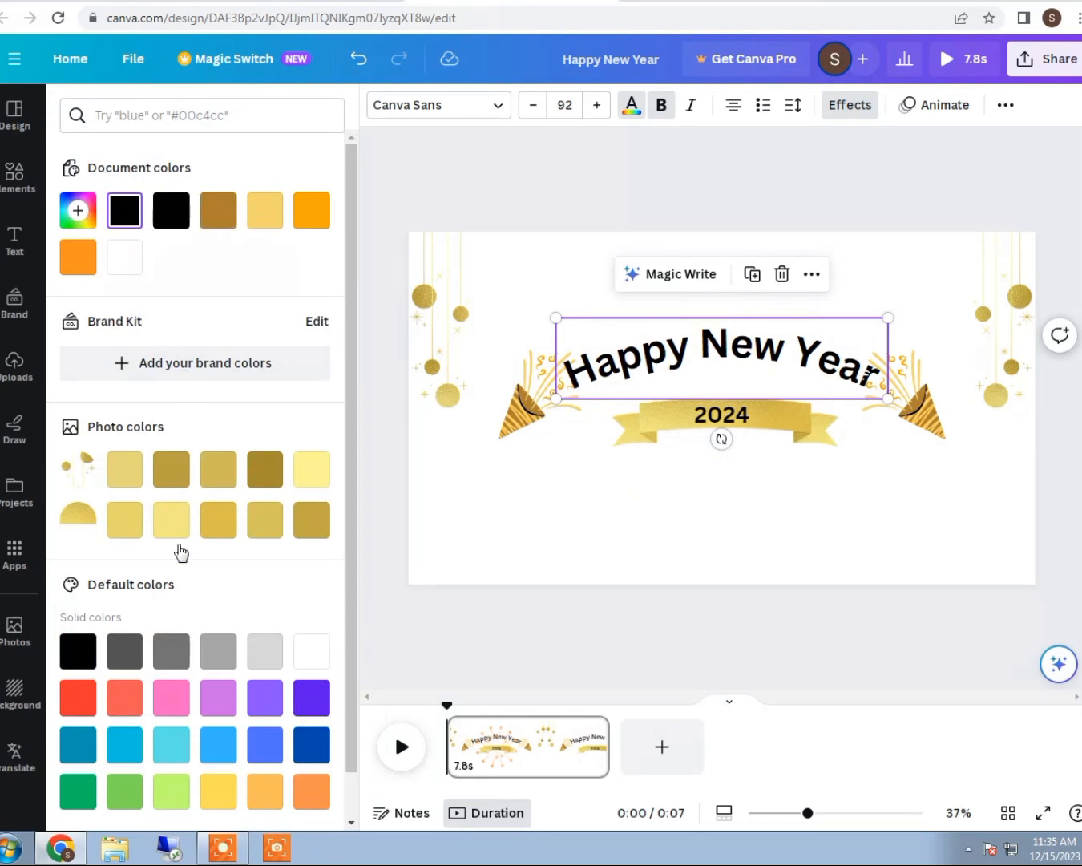
pyautogui.scroll(-1, 182, 569)
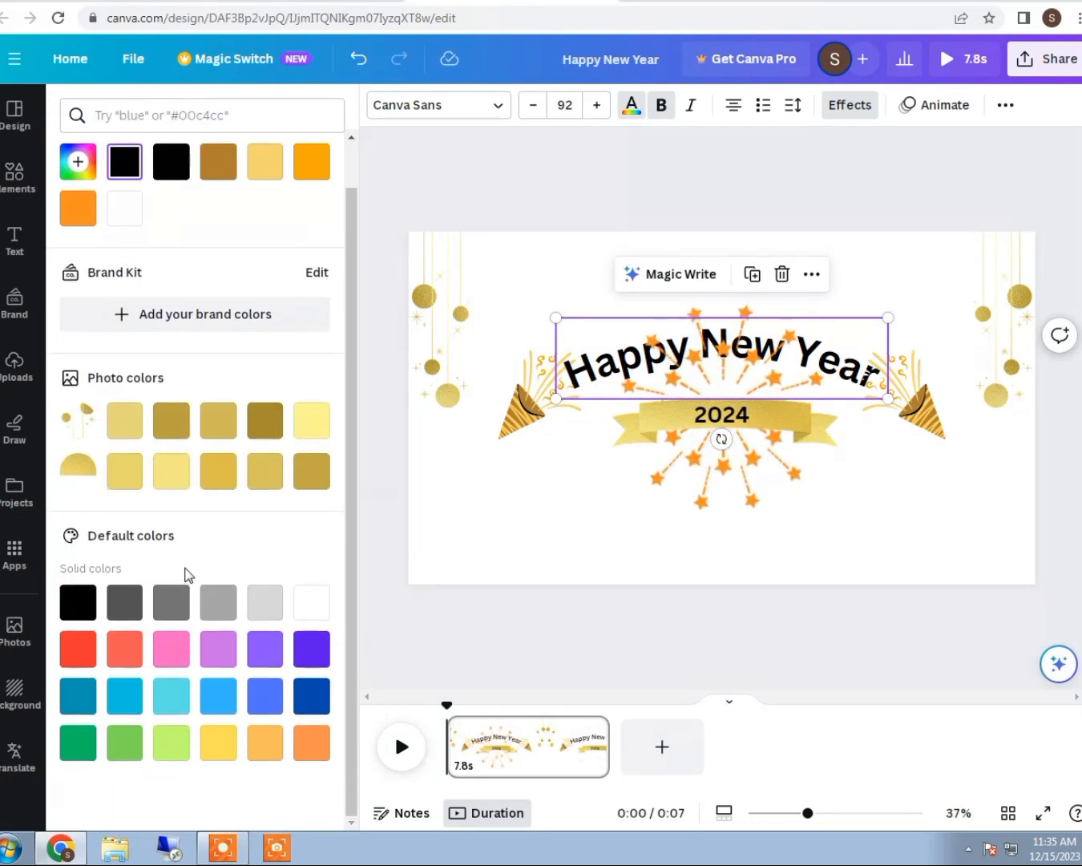
pyautogui.click(848, 115)
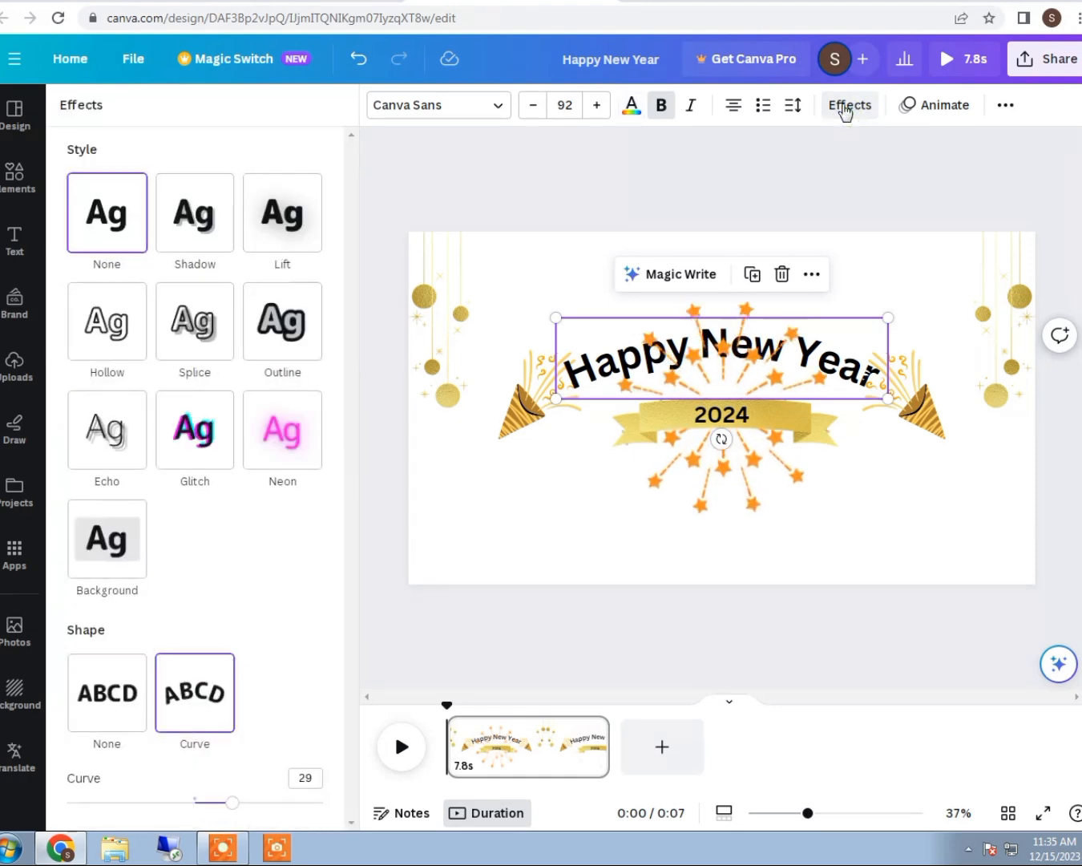
pyautogui.click(186, 444)
pyautogui.click(549, 529)
# - Add a subheading reading "May this new year bring lots of crazy colour and fun to your life."
pyautogui.click(15, 240)
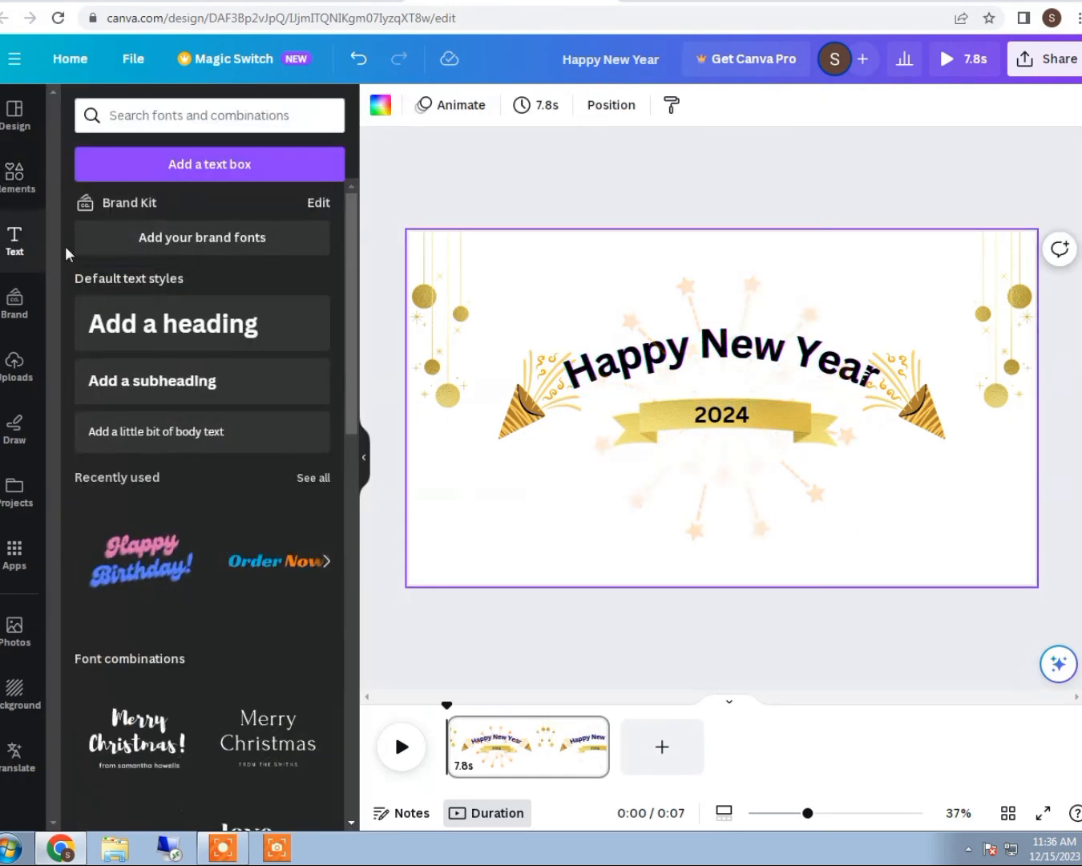
pyautogui.click(210, 385)
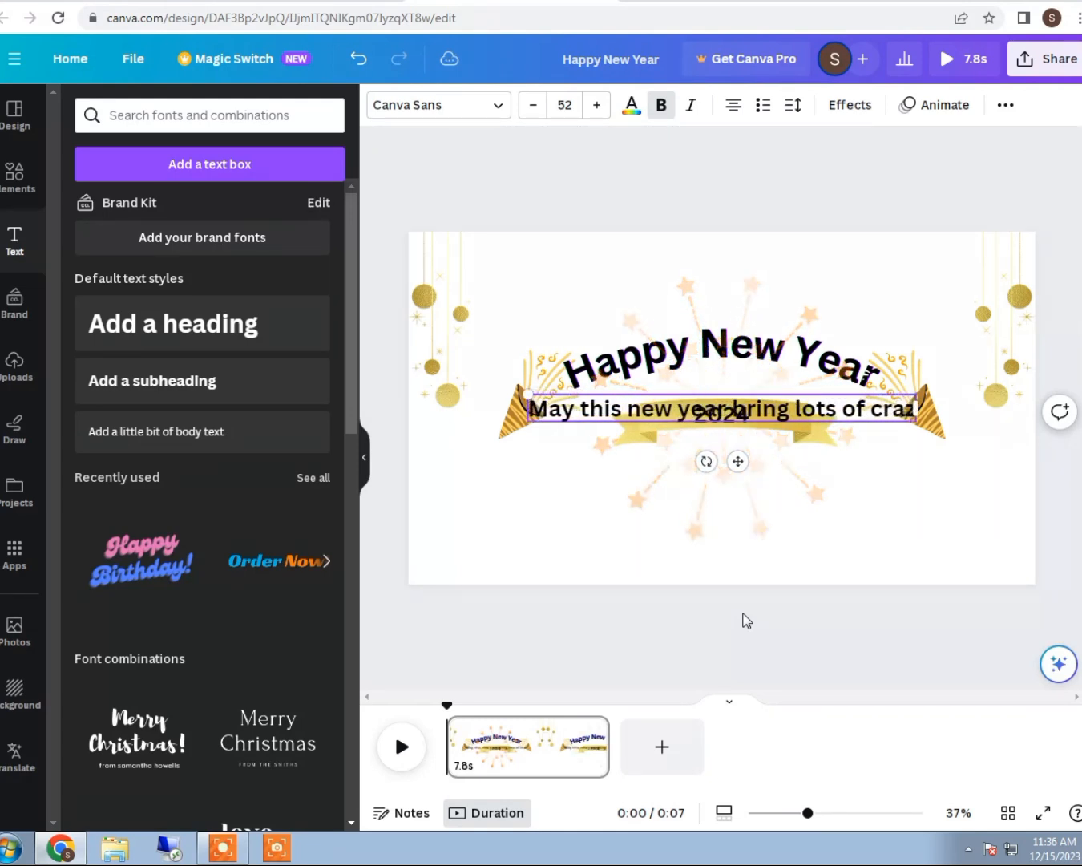
pyautogui.write('colo')
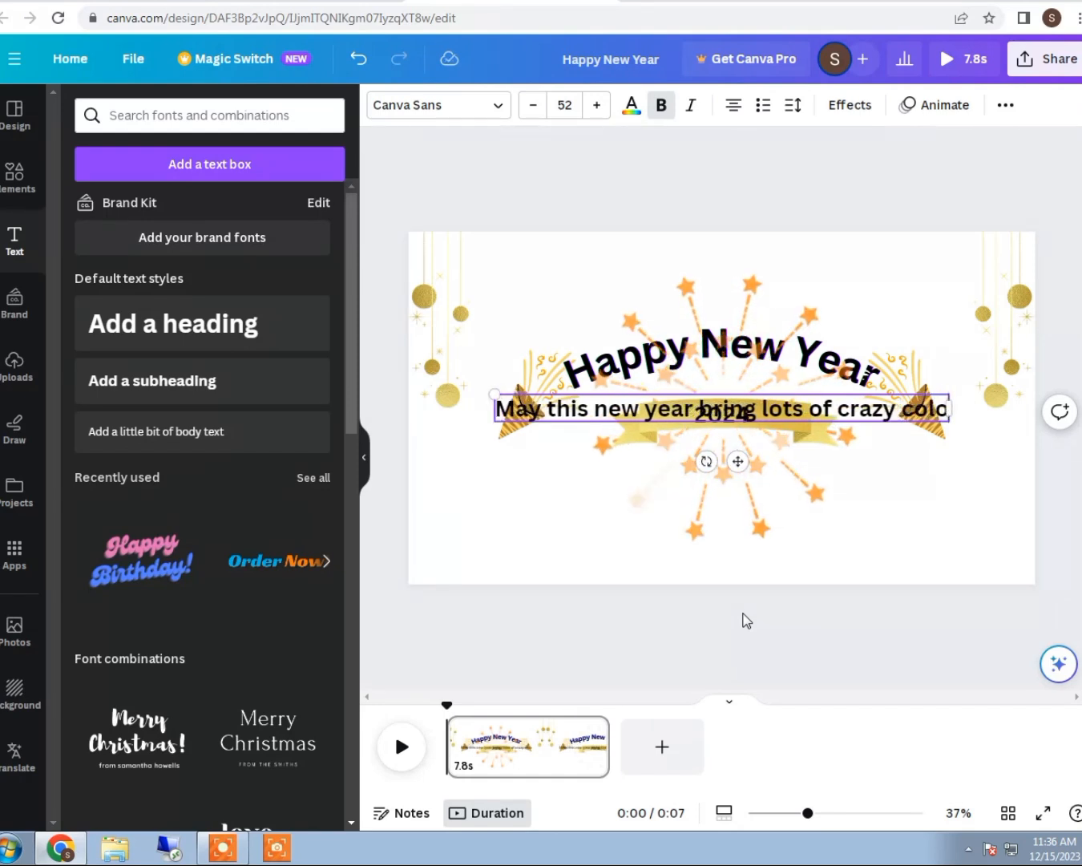
pyautogui.write('ur an')
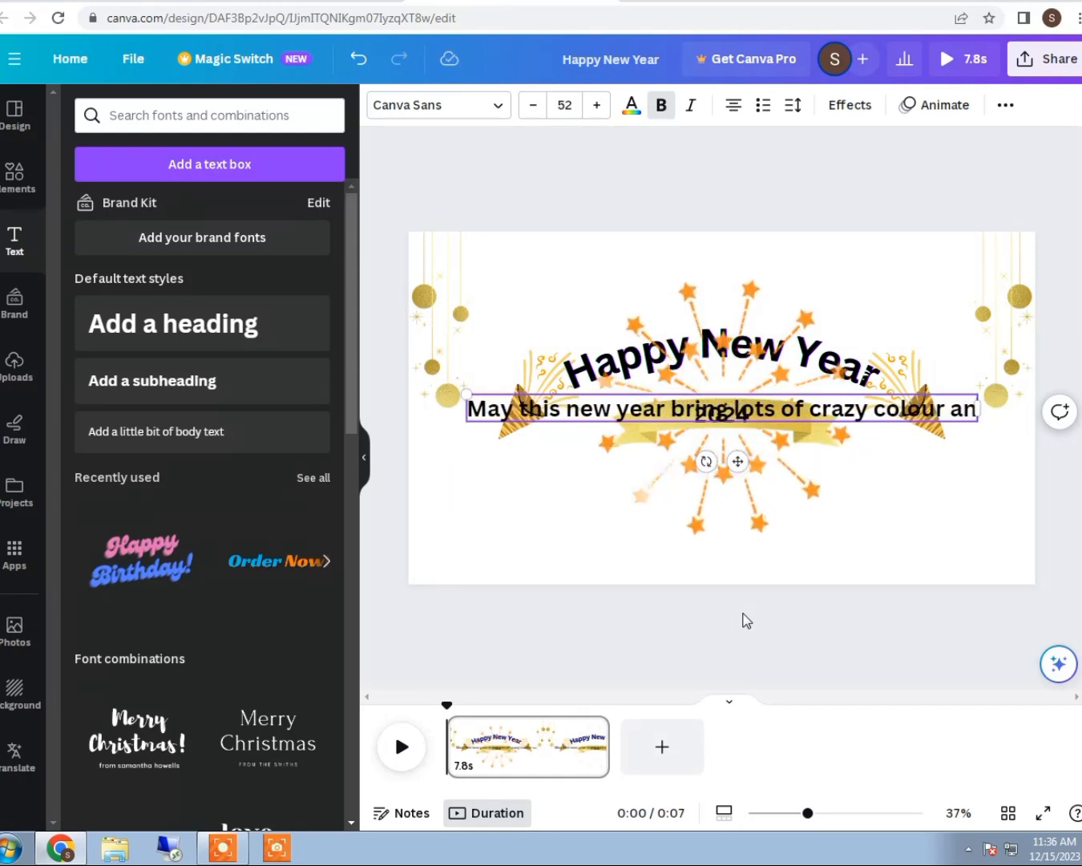
pyautogui.write('d fun')
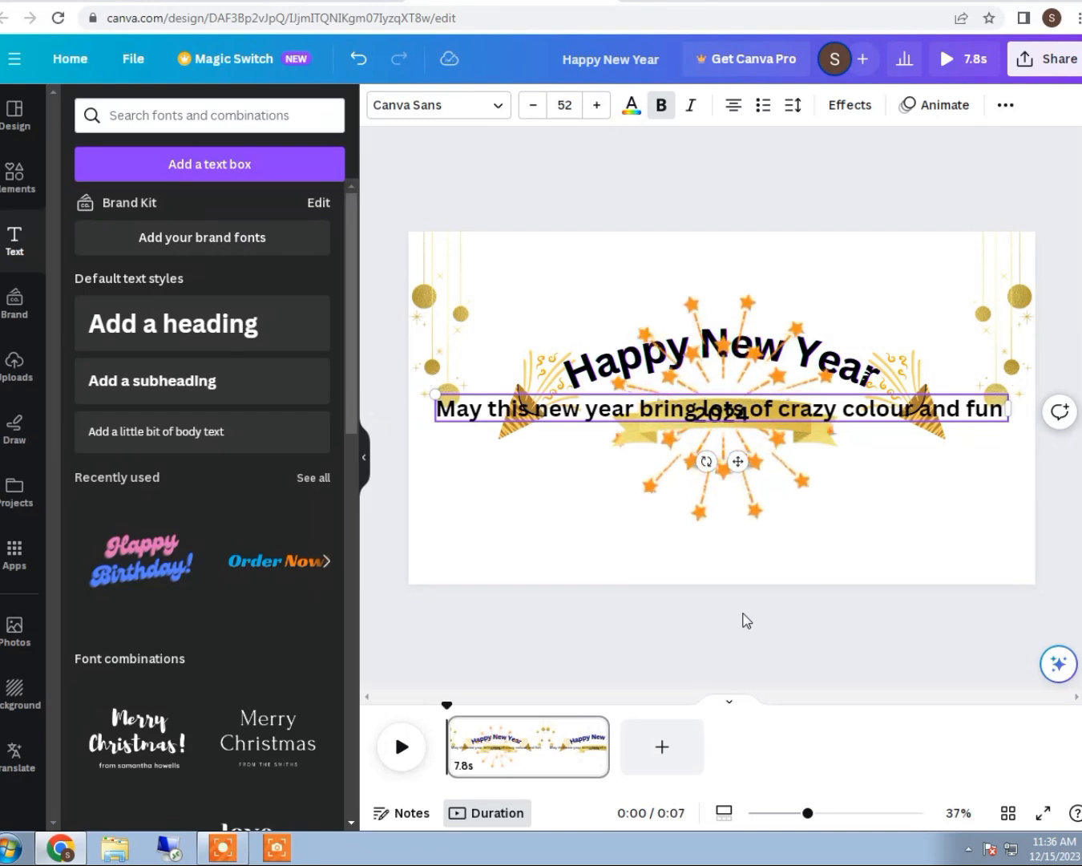
pyautogui.write(' to your life')
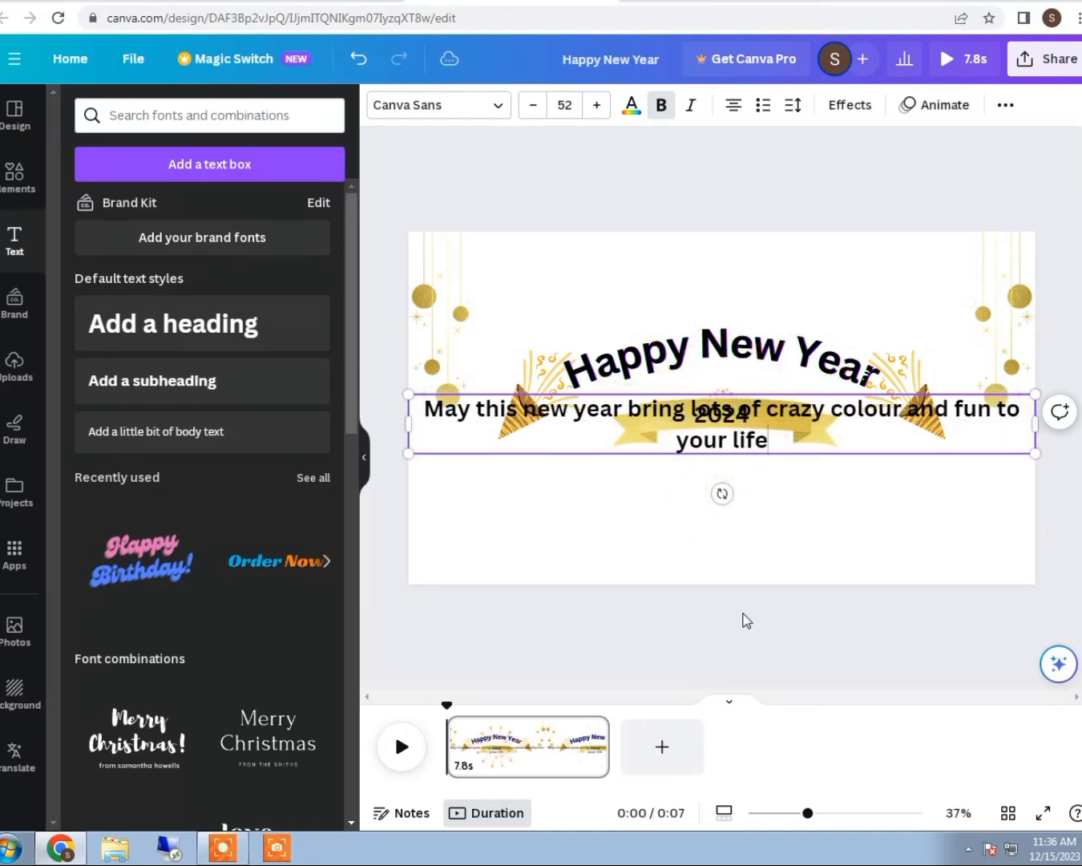
# - Scale the greeting text down to about size 28.6, wrap it onto two lines, and centre it below the ribbon
pyautogui.moveTo(1035, 424); pyautogui.dragTo(721, 441)
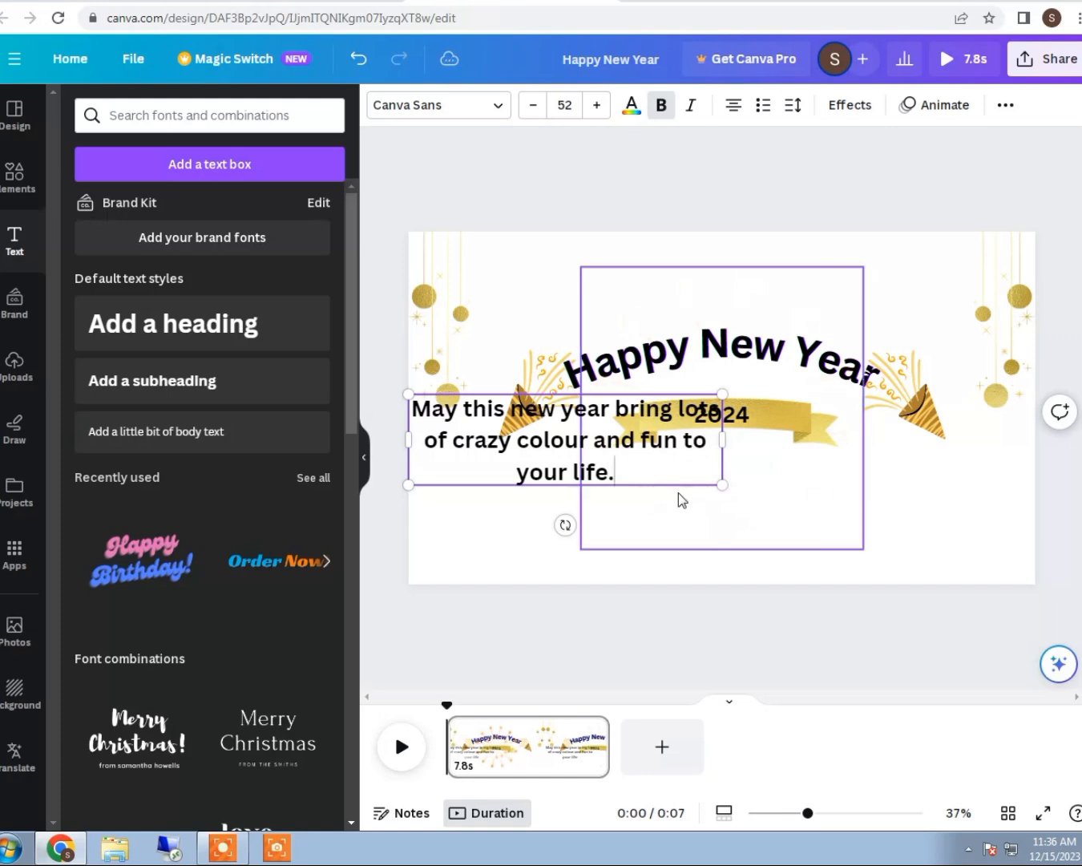
pyautogui.moveTo(725, 486); pyautogui.dragTo(580, 444)
pyautogui.moveTo(509, 484); pyautogui.dragTo(740, 545)
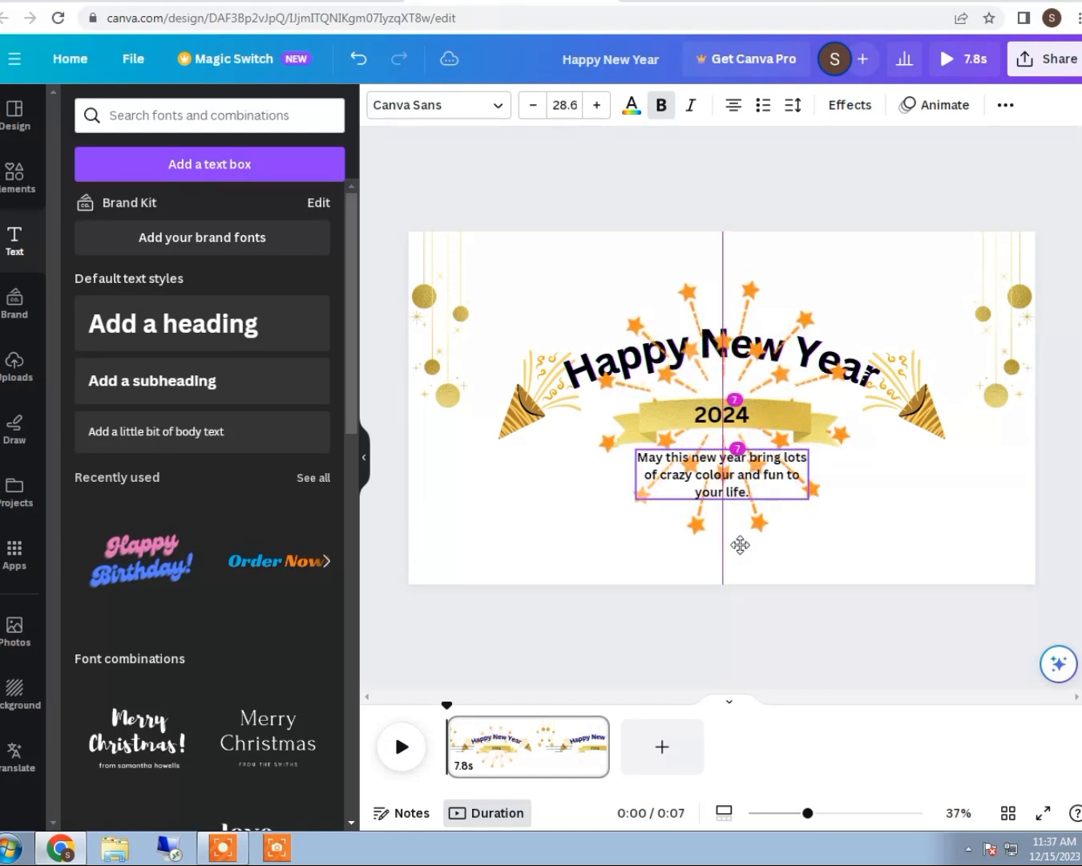
pyautogui.moveTo(812, 478); pyautogui.dragTo(860, 473)
pyautogui.moveTo(765, 522); pyautogui.dragTo(744, 540)
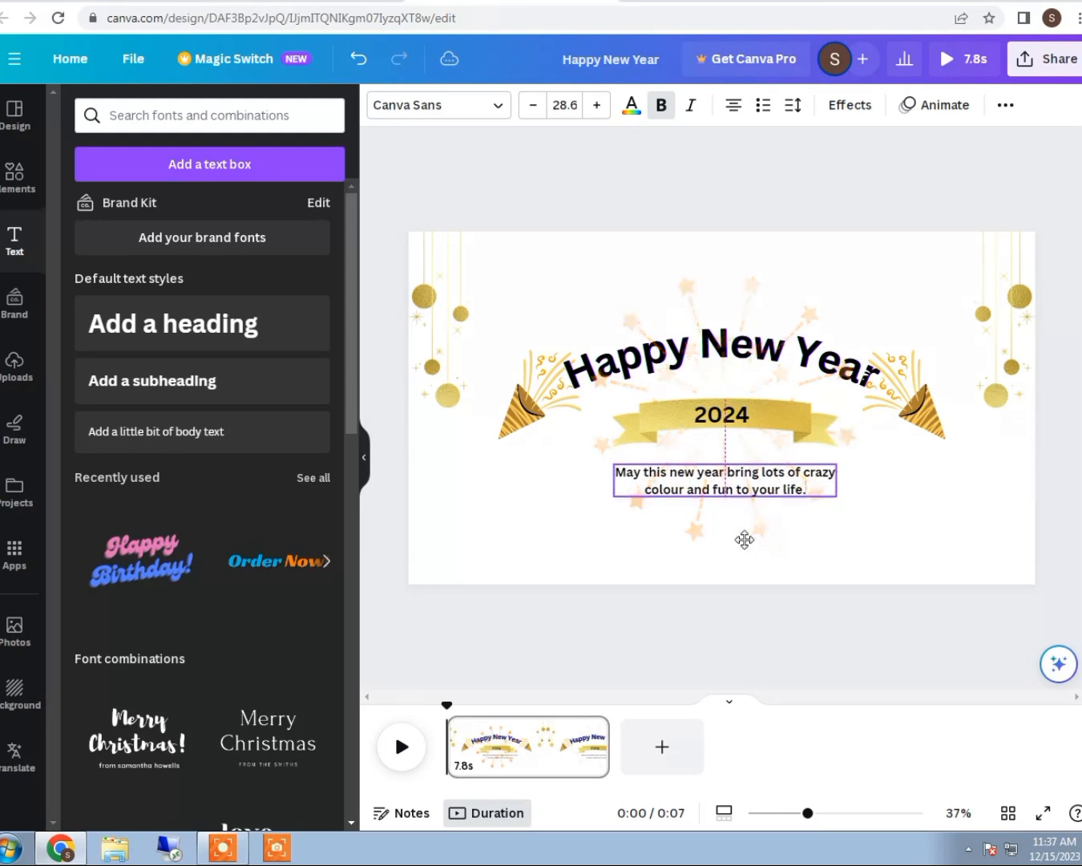
pyautogui.click(918, 539)
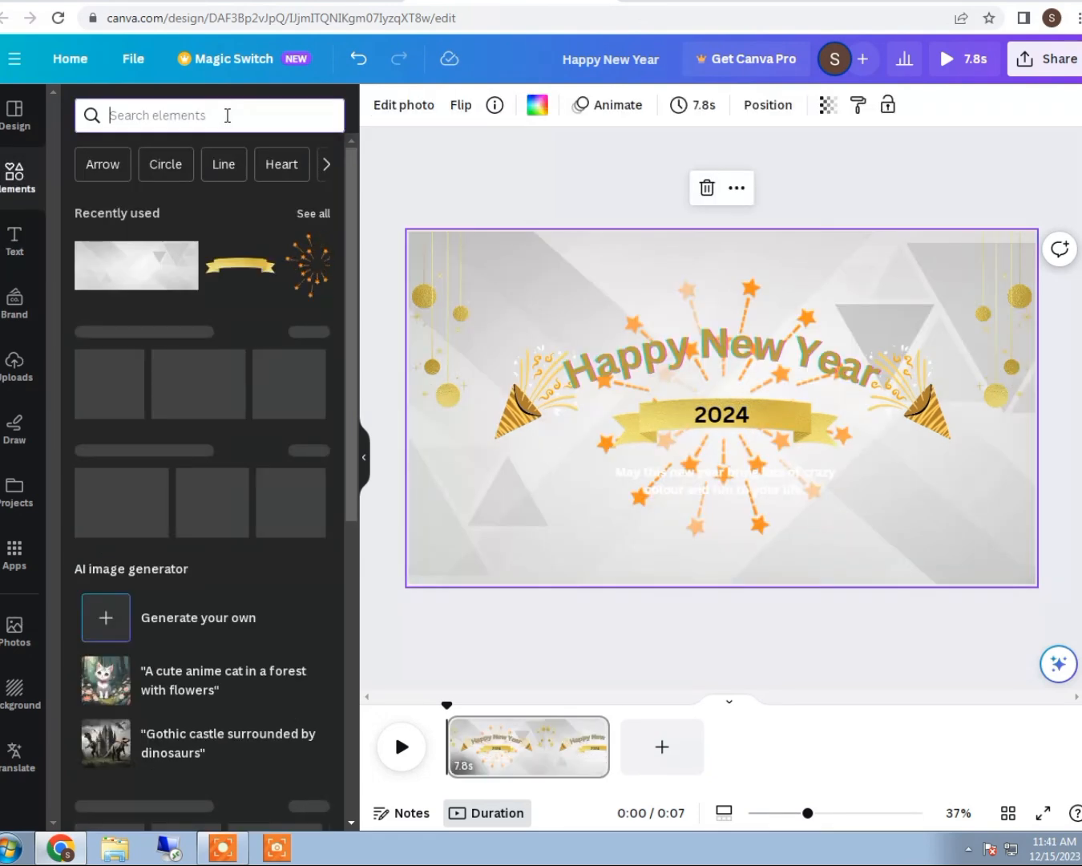
# - Search photos for "Black background" and insert the wide, dark textured photo
pyautogui.write('blac')
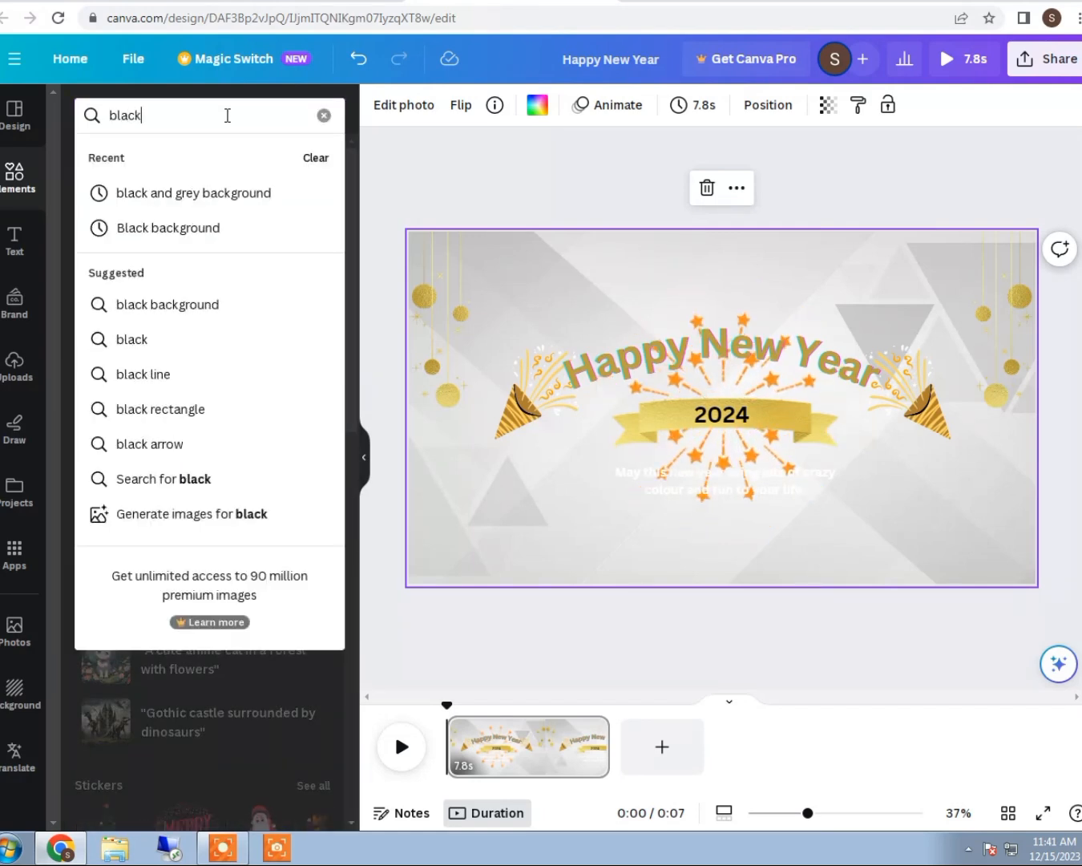
pyautogui.write('k')
pyautogui.click(209, 229)
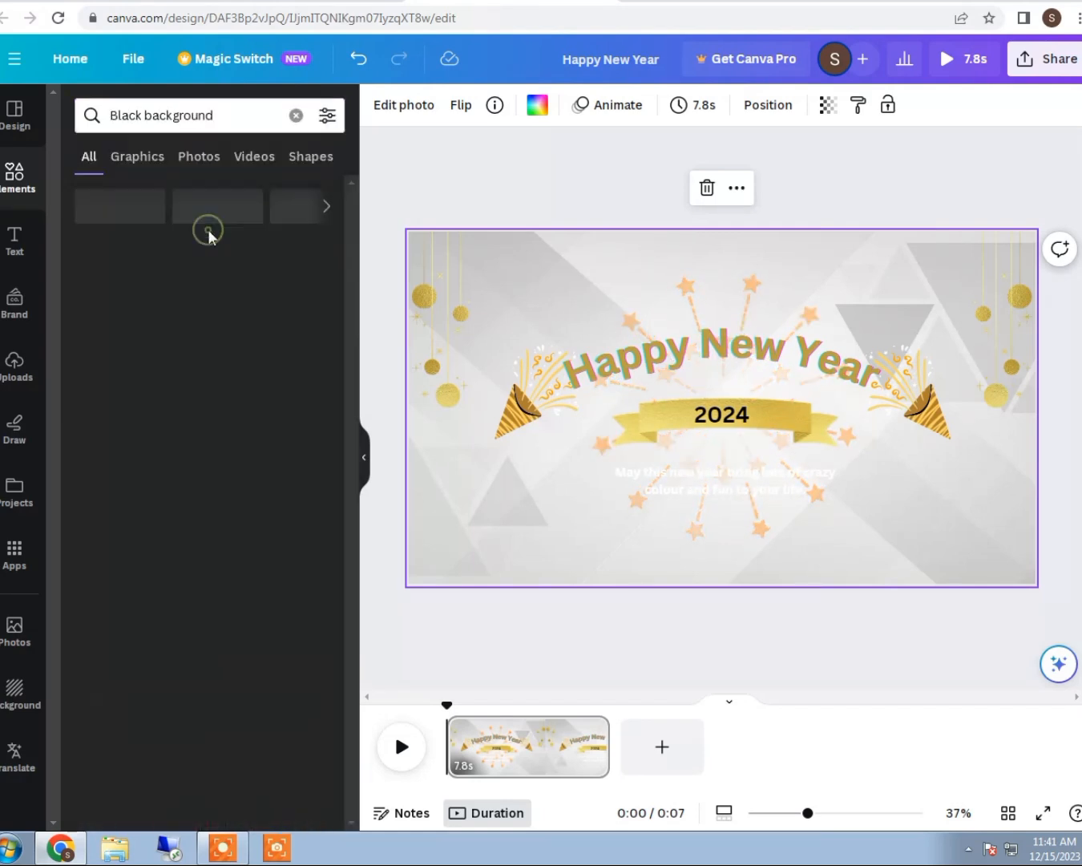
pyautogui.click(146, 160)
pyautogui.click(183, 160)
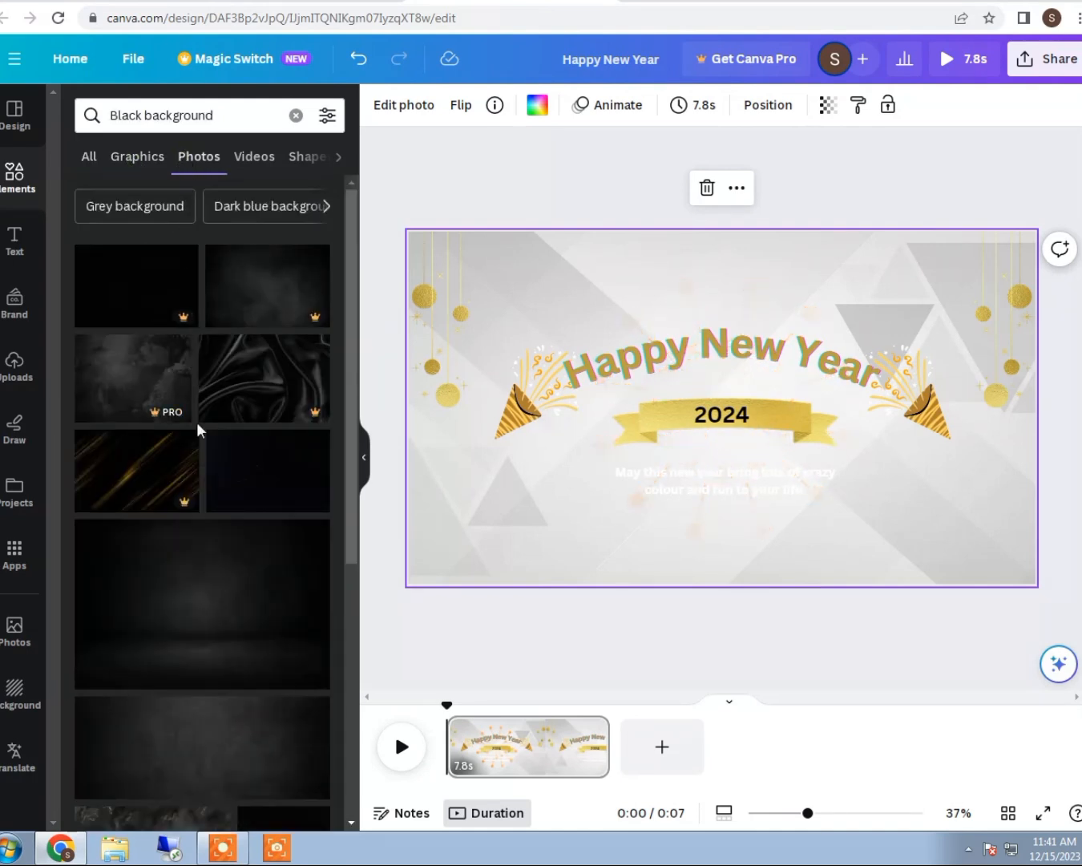
pyautogui.scroll(-1, 238, 495)
pyautogui.scroll(-1, 234, 499)
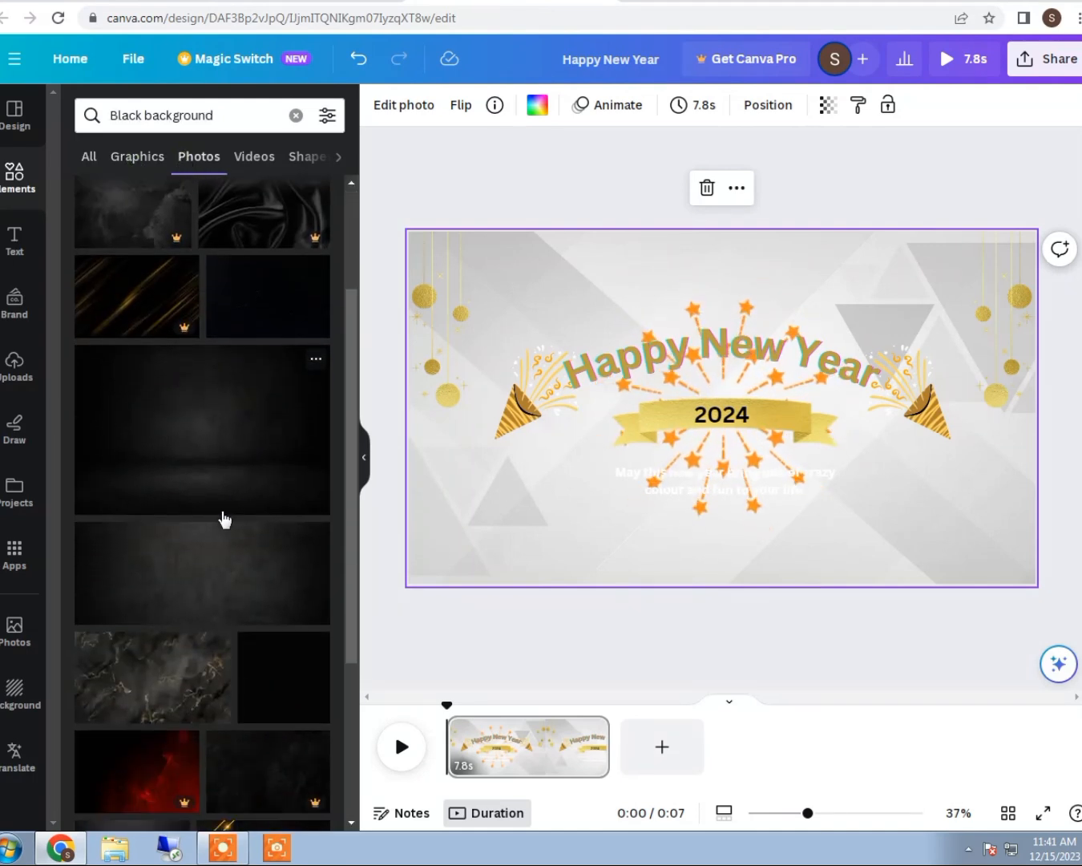
pyautogui.click(256, 551)
# - Replace the page's grey geometric background with the inserted dark photo
pyautogui.rightClick(646, 391)
pyautogui.click(534, 425)
pyautogui.rightClick(533, 425)
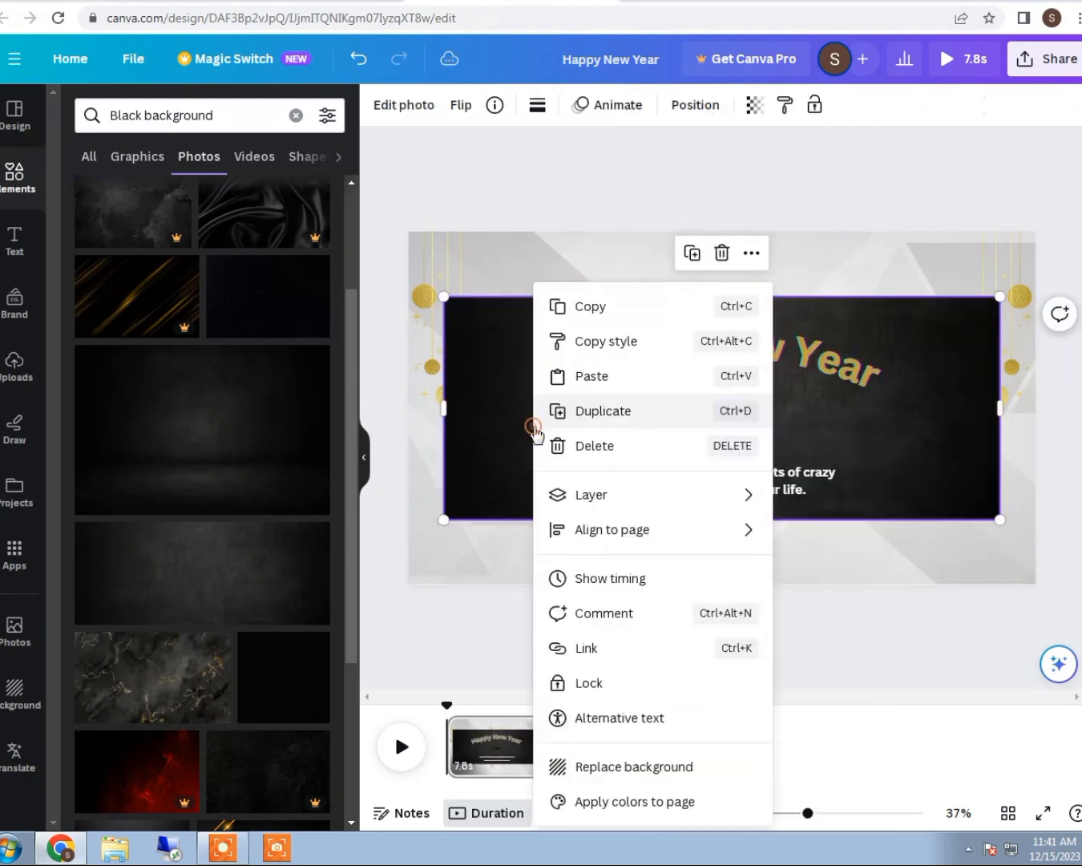
pyautogui.click(591, 765)
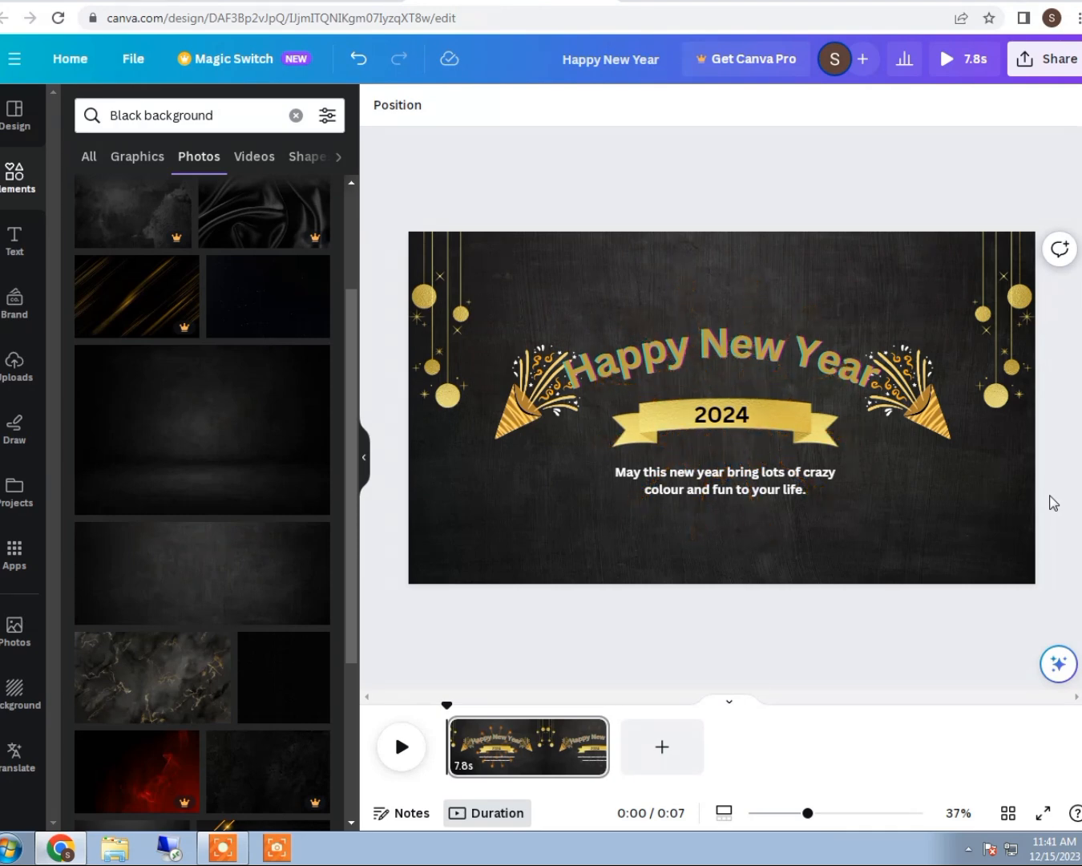
pyautogui.click(529, 405)
pyautogui.click(493, 526)
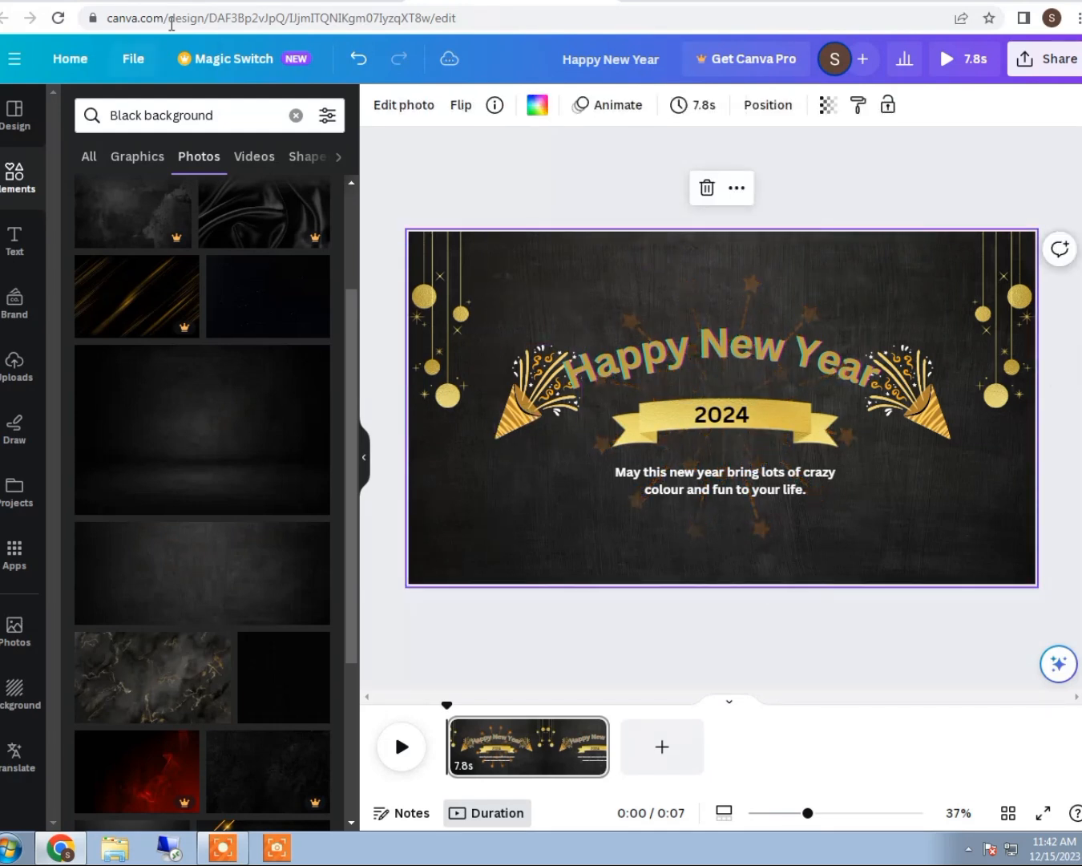
# - Insert the glowing white string lights from the "new year" graphics and place them along the page's upper edge
pyautogui.click(296, 115)
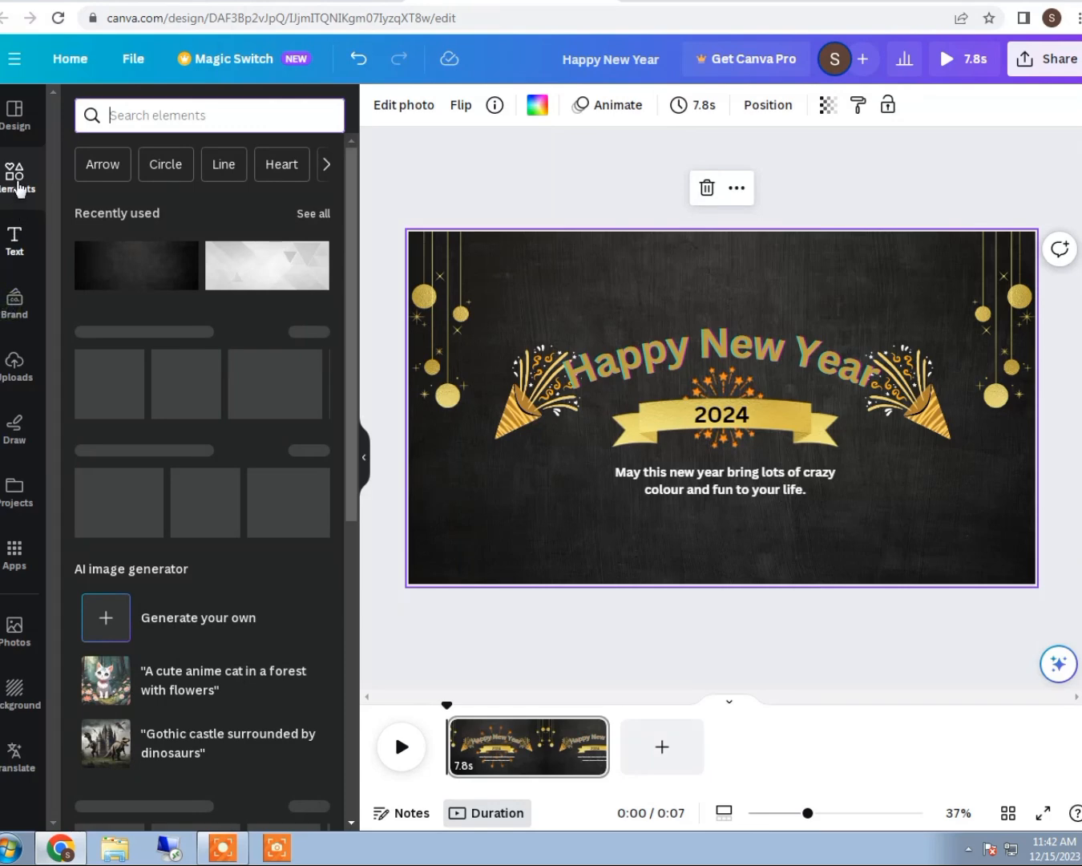
pyautogui.click(157, 116)
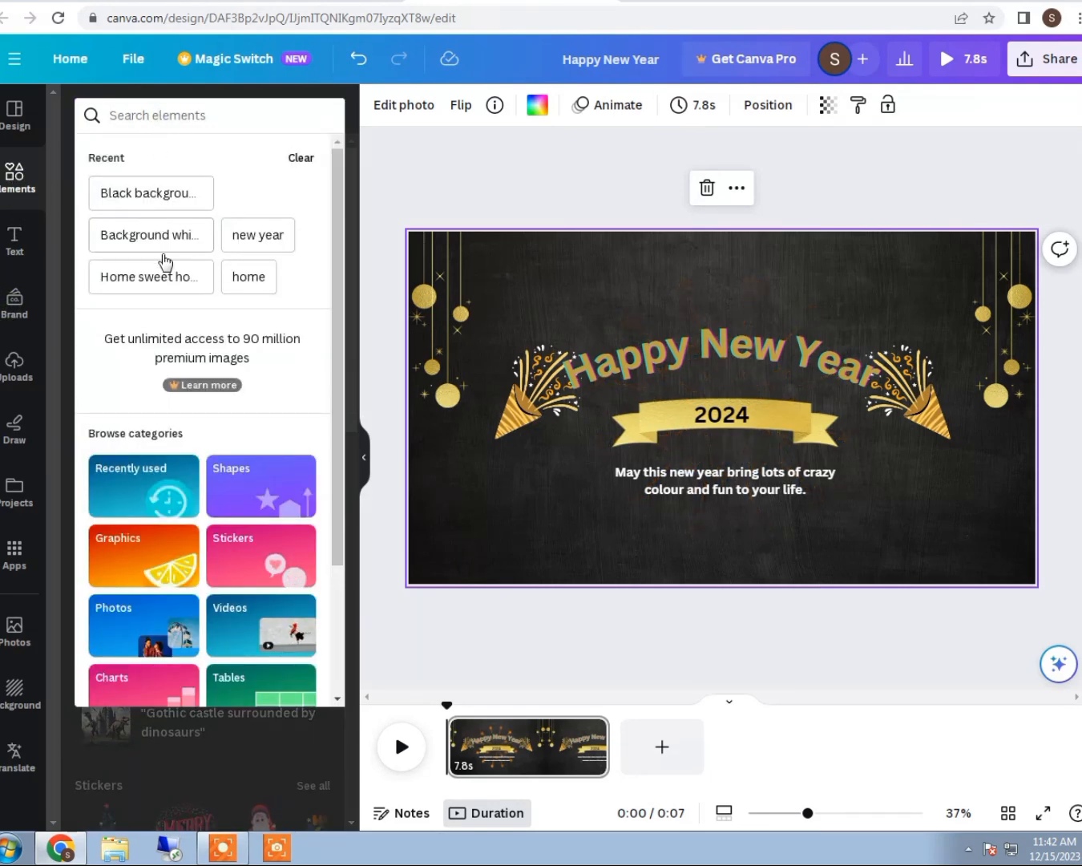
pyautogui.click(259, 234)
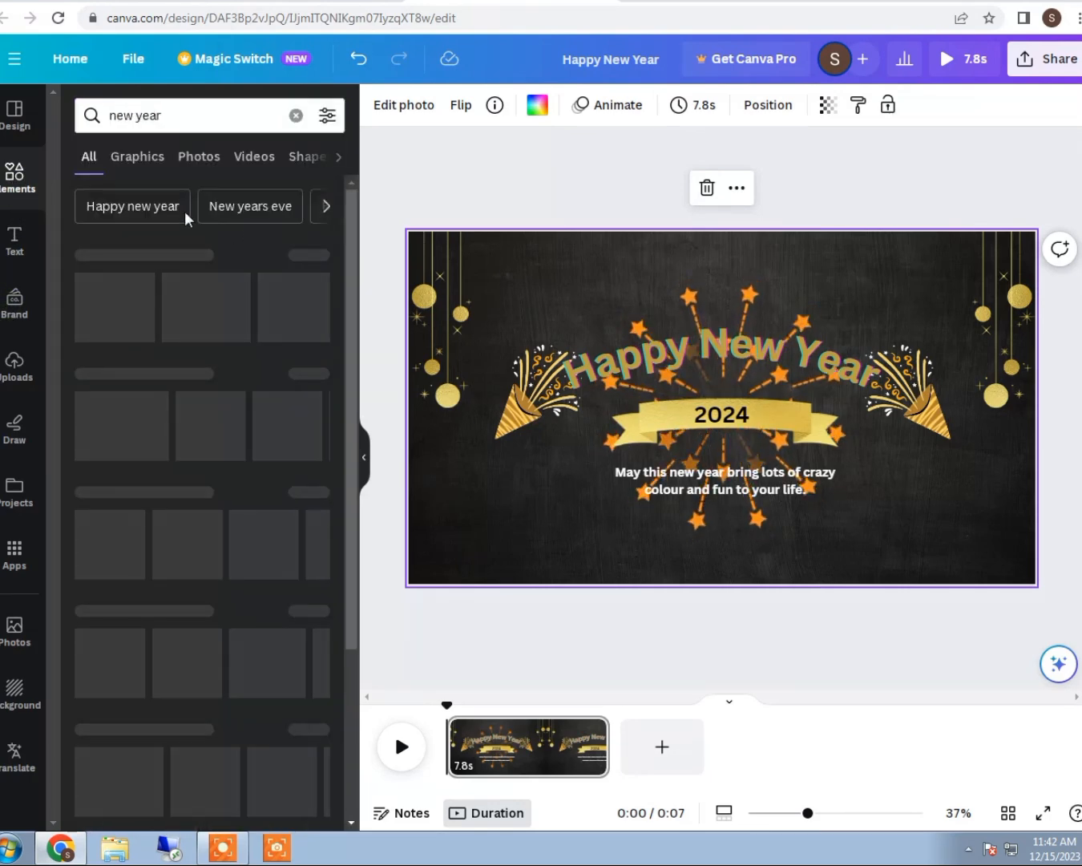
pyautogui.click(140, 159)
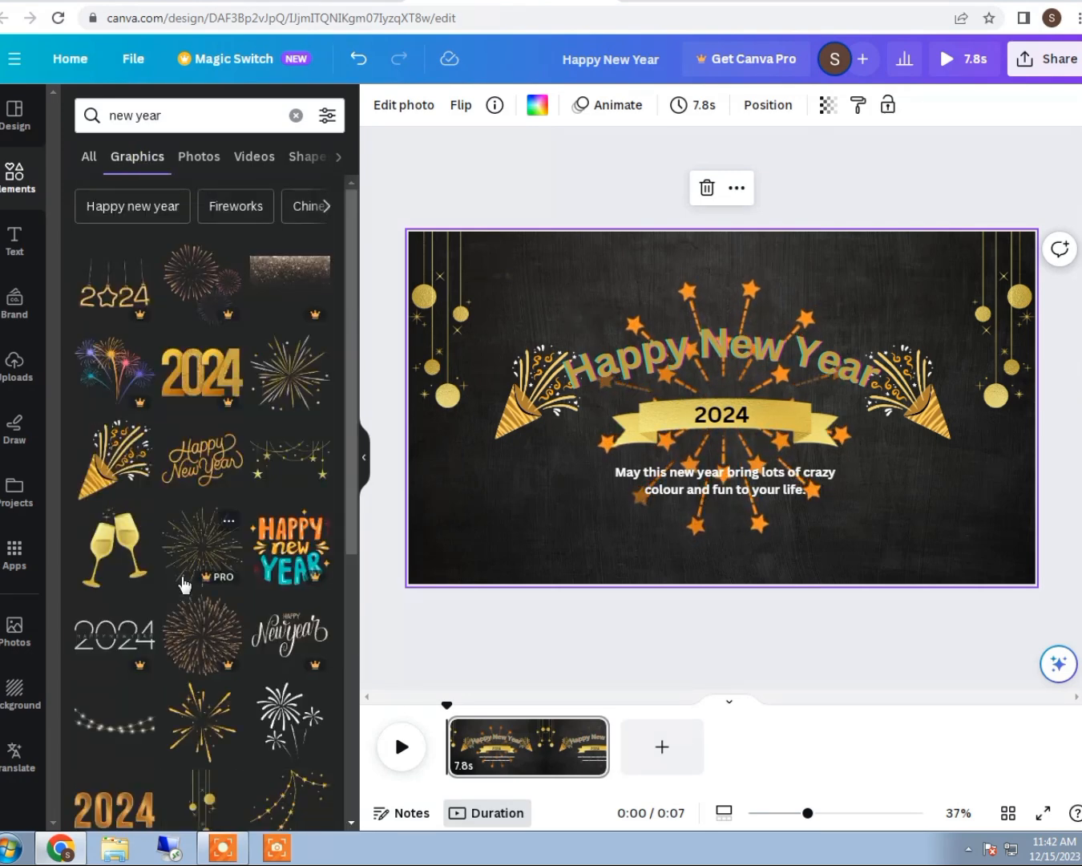
pyautogui.scroll(-2, 184, 585)
pyautogui.scroll(-3, 183, 584)
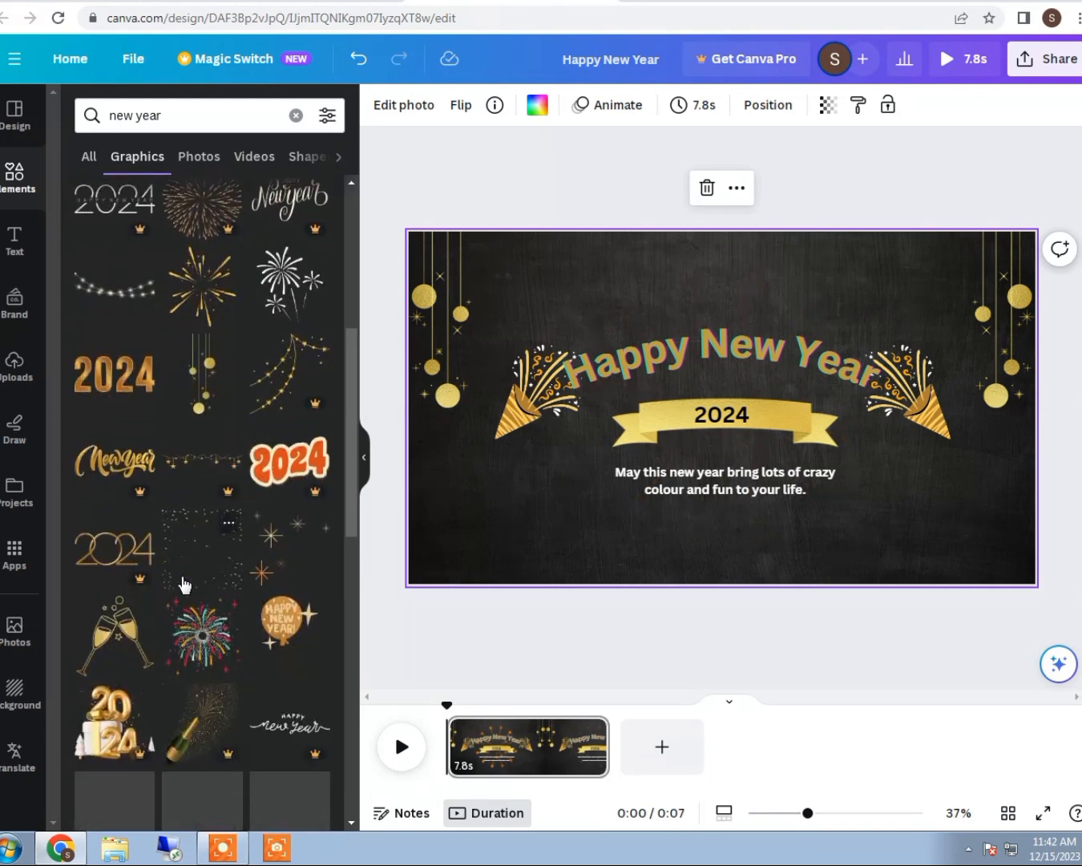
pyautogui.click(108, 284)
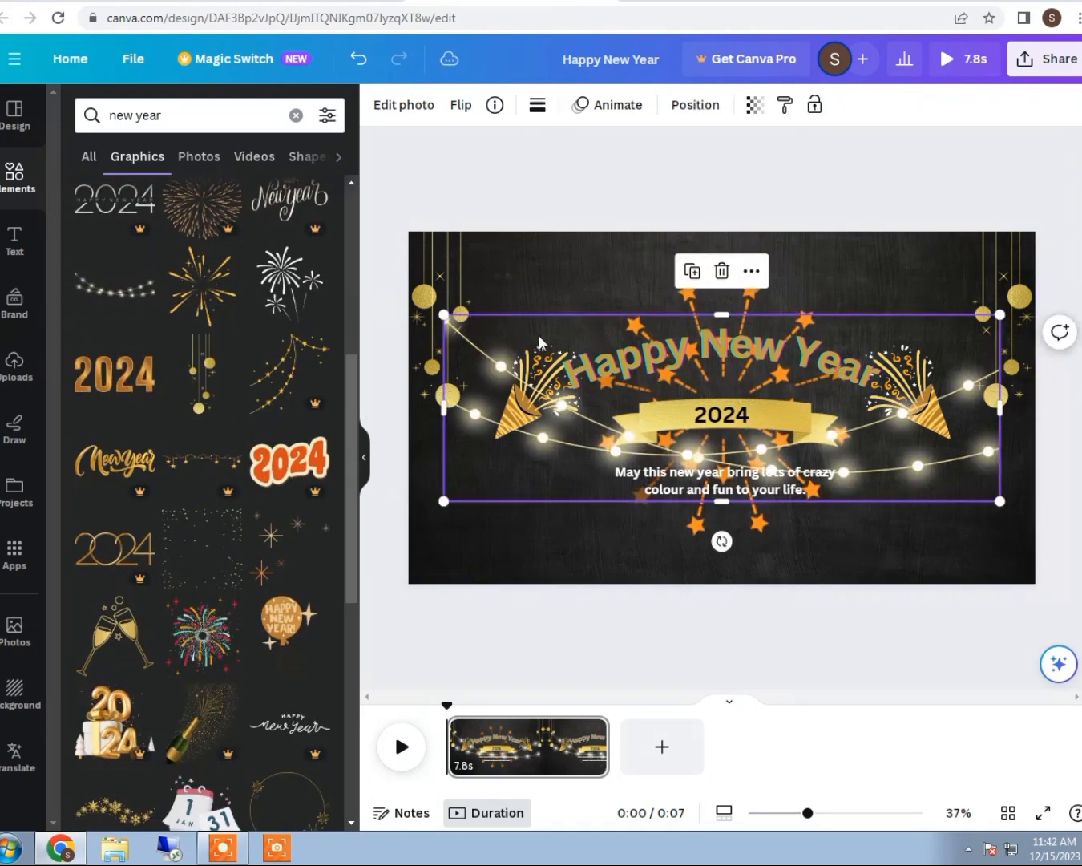
pyautogui.moveTo(513, 421); pyautogui.dragTo(496, 243)
pyautogui.click(494, 512)
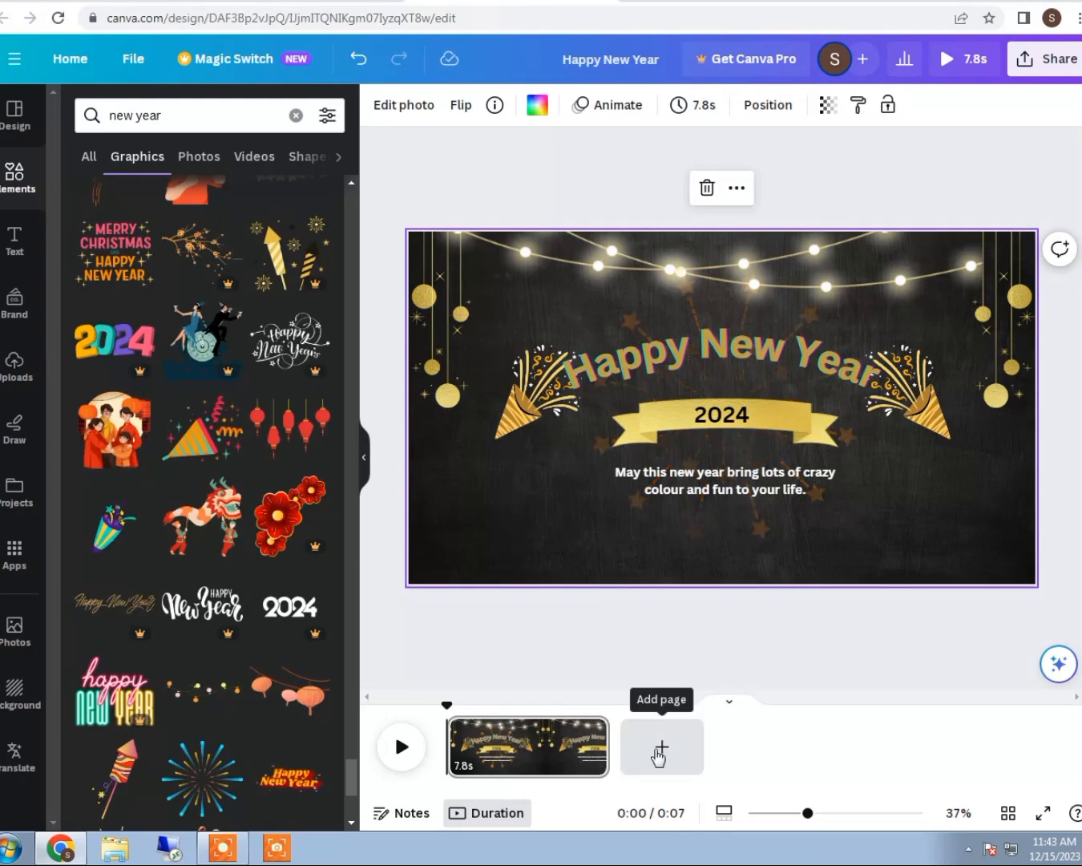
# - Add a second page and set the recently used dark textured photo as its background
pyautogui.click(660, 752)
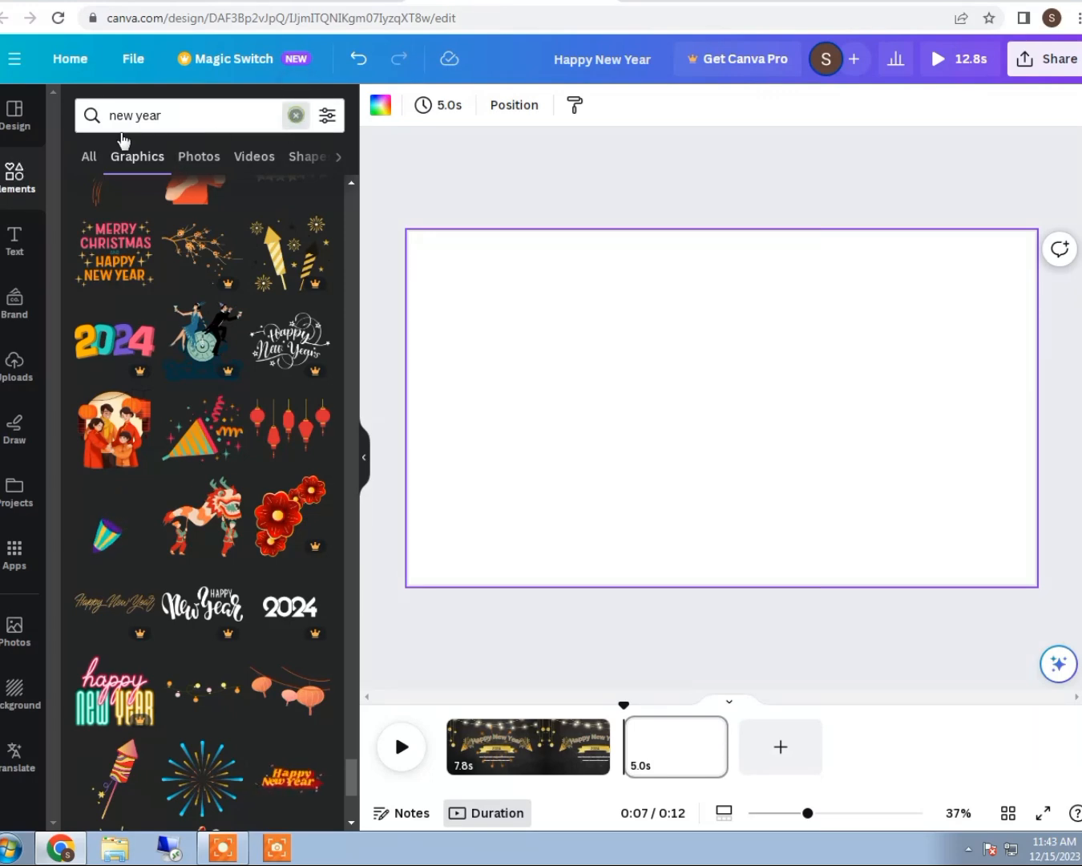
pyautogui.click(295, 116)
pyautogui.click(210, 265)
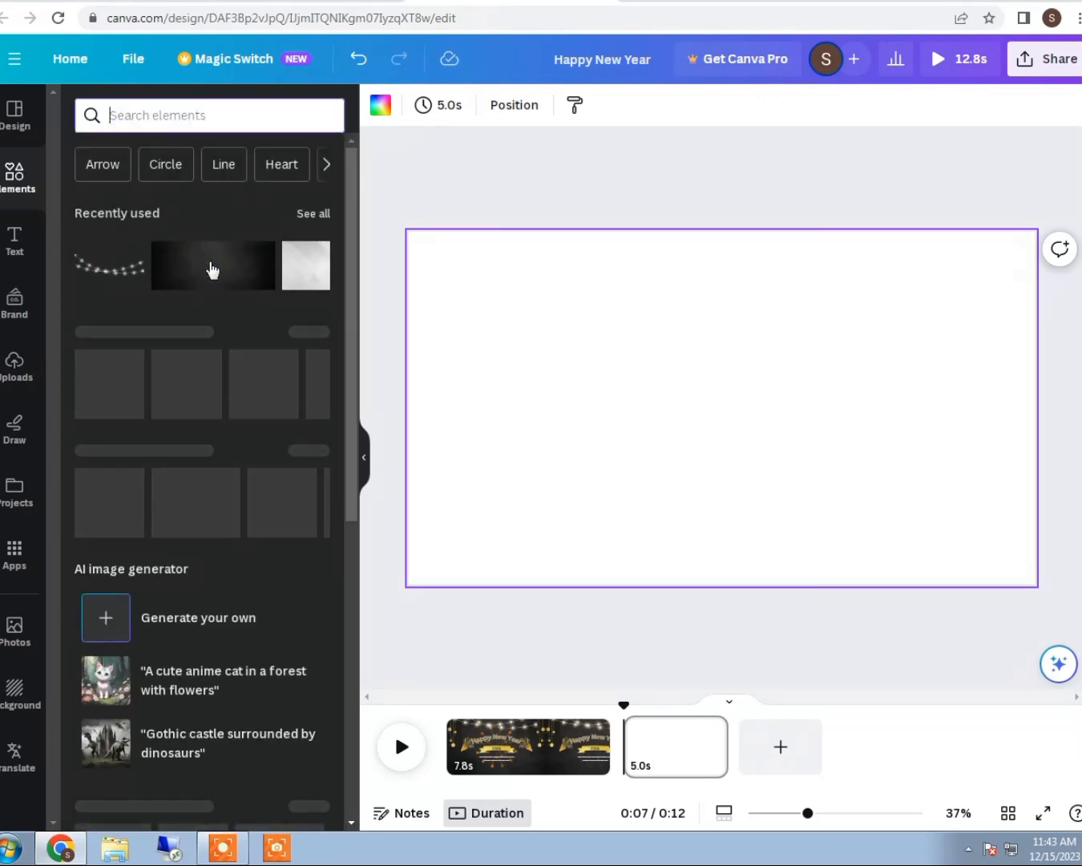
pyautogui.rightClick(605, 383)
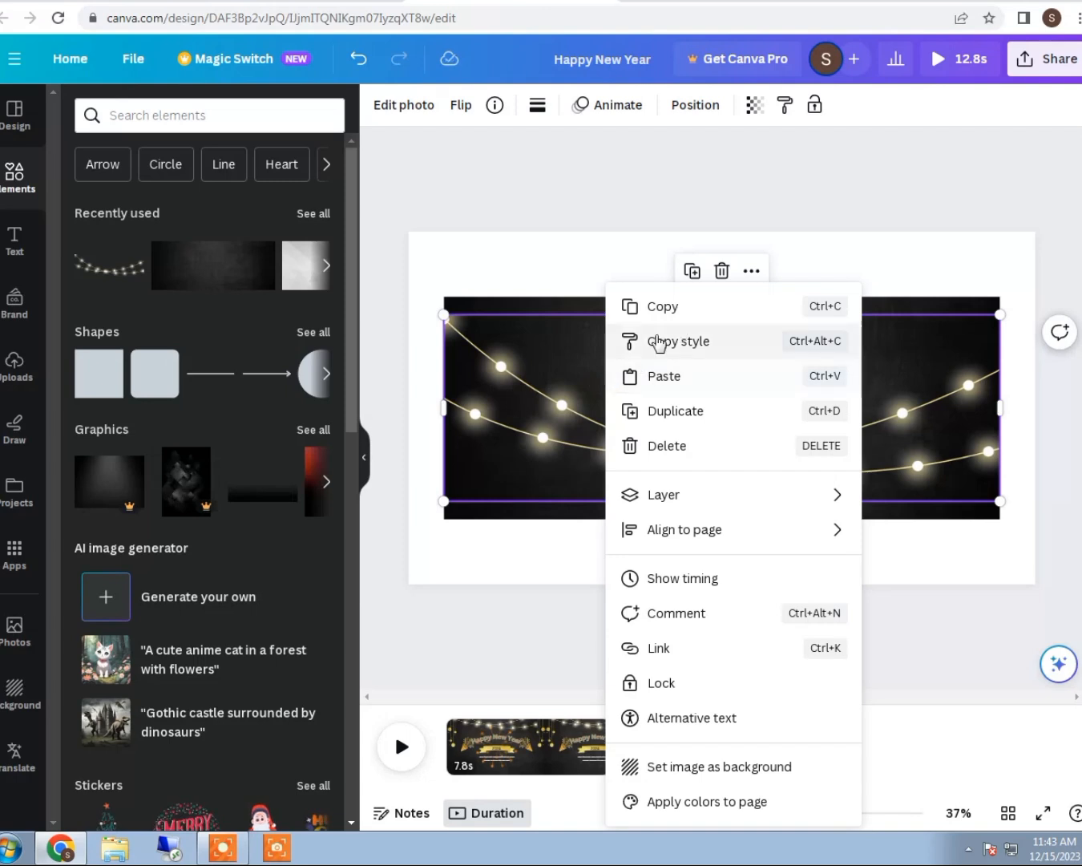
pyautogui.click(501, 389)
pyautogui.click(723, 279)
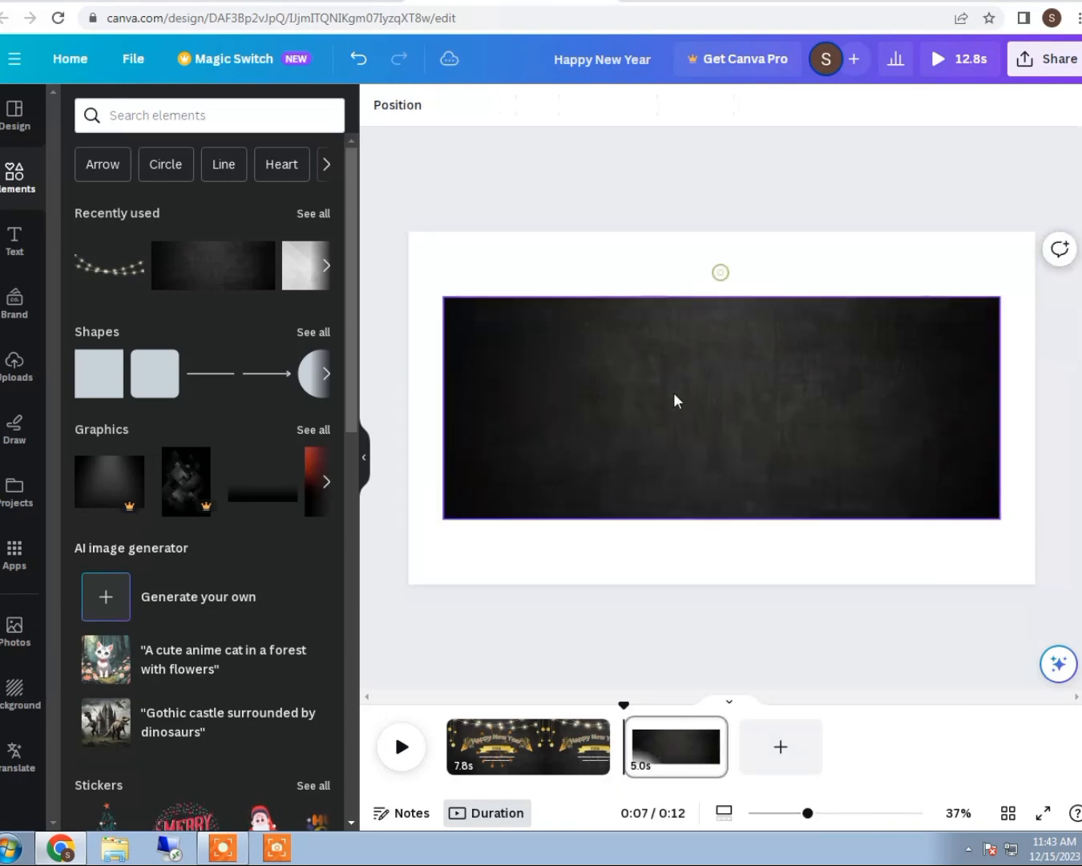
pyautogui.rightClick(674, 392)
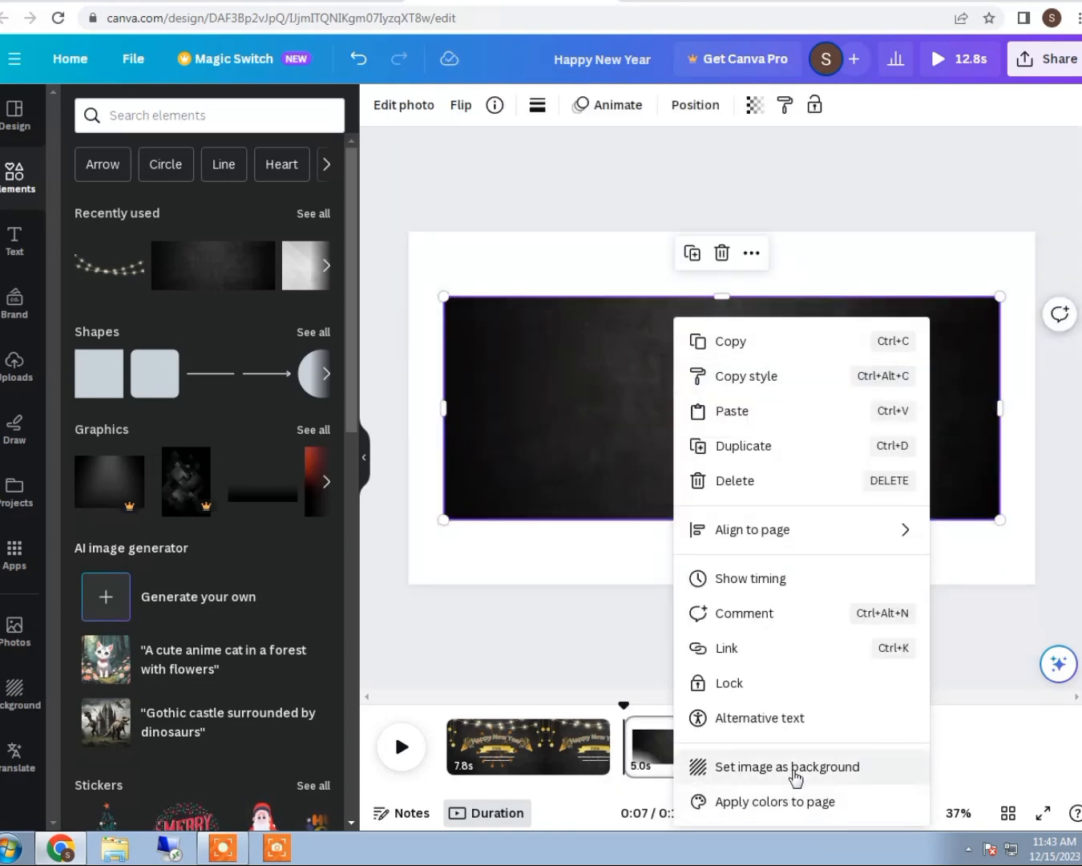
pyautogui.click(797, 767)
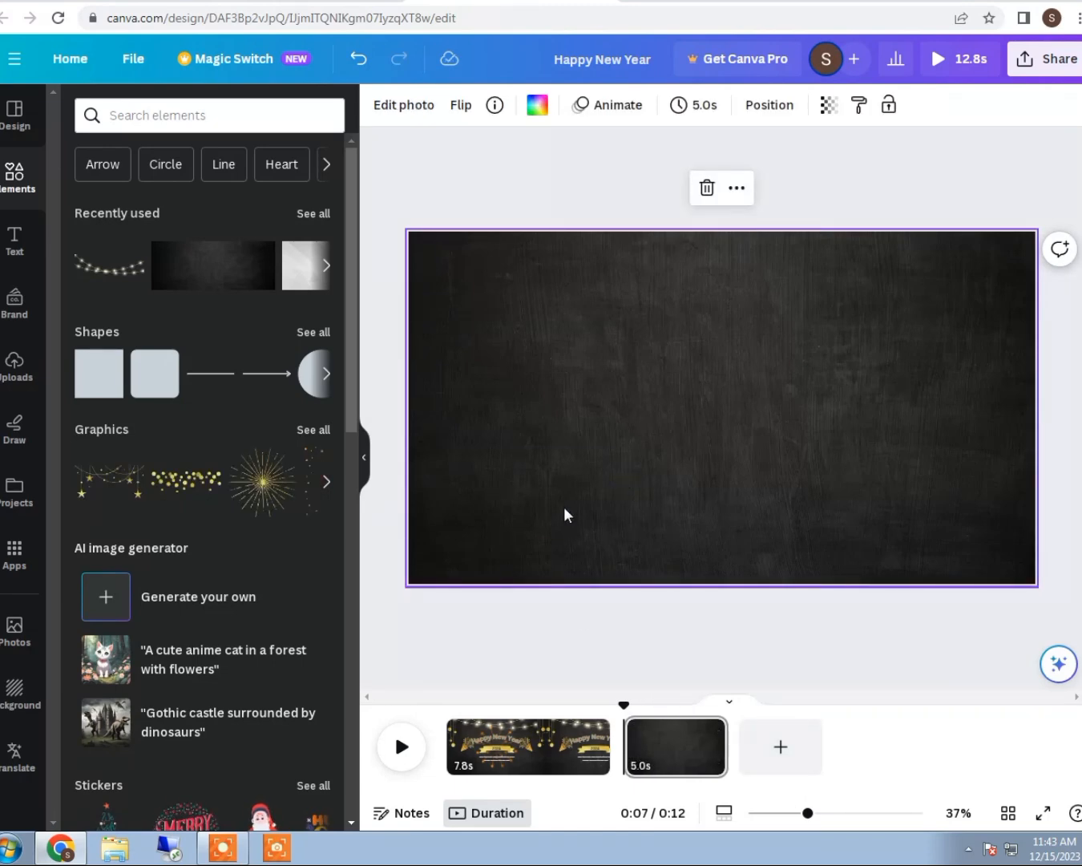
# - Add a heading reading "Make Your Own" and move it to the upper part of the second page
pyautogui.click(7, 261)
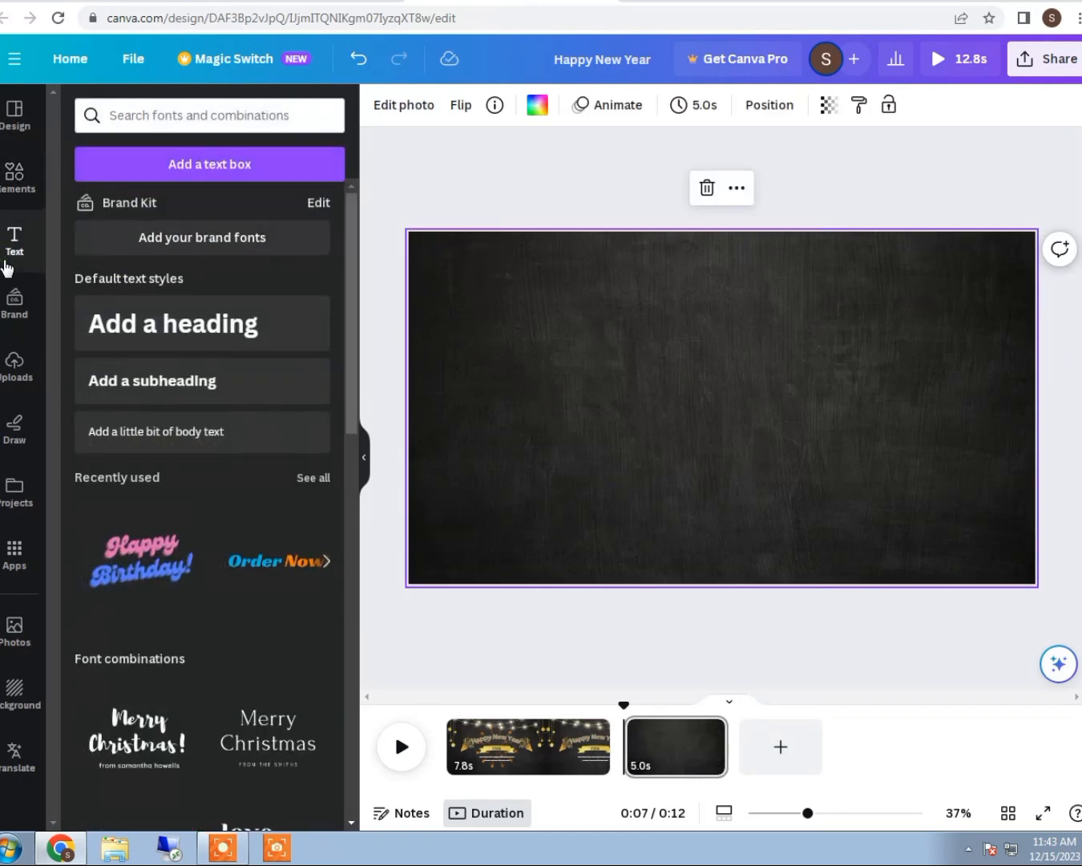
pyautogui.click(170, 340)
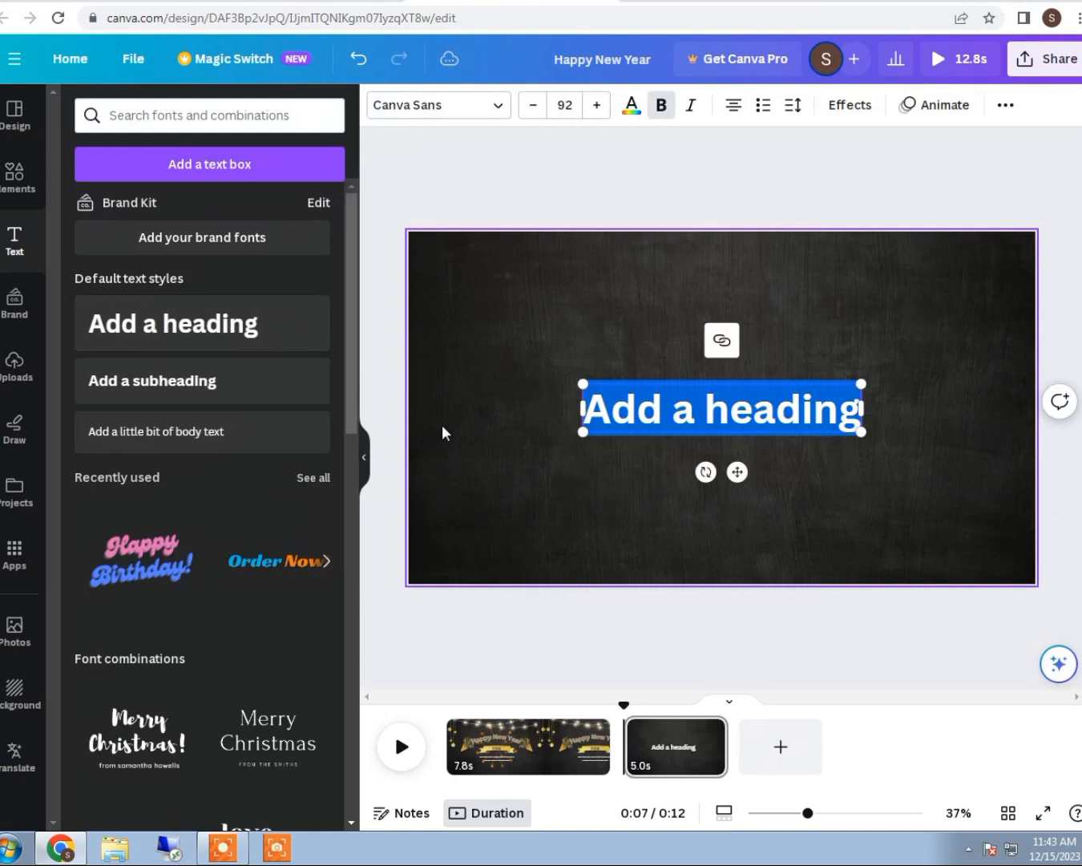
pyautogui.write('Ma')
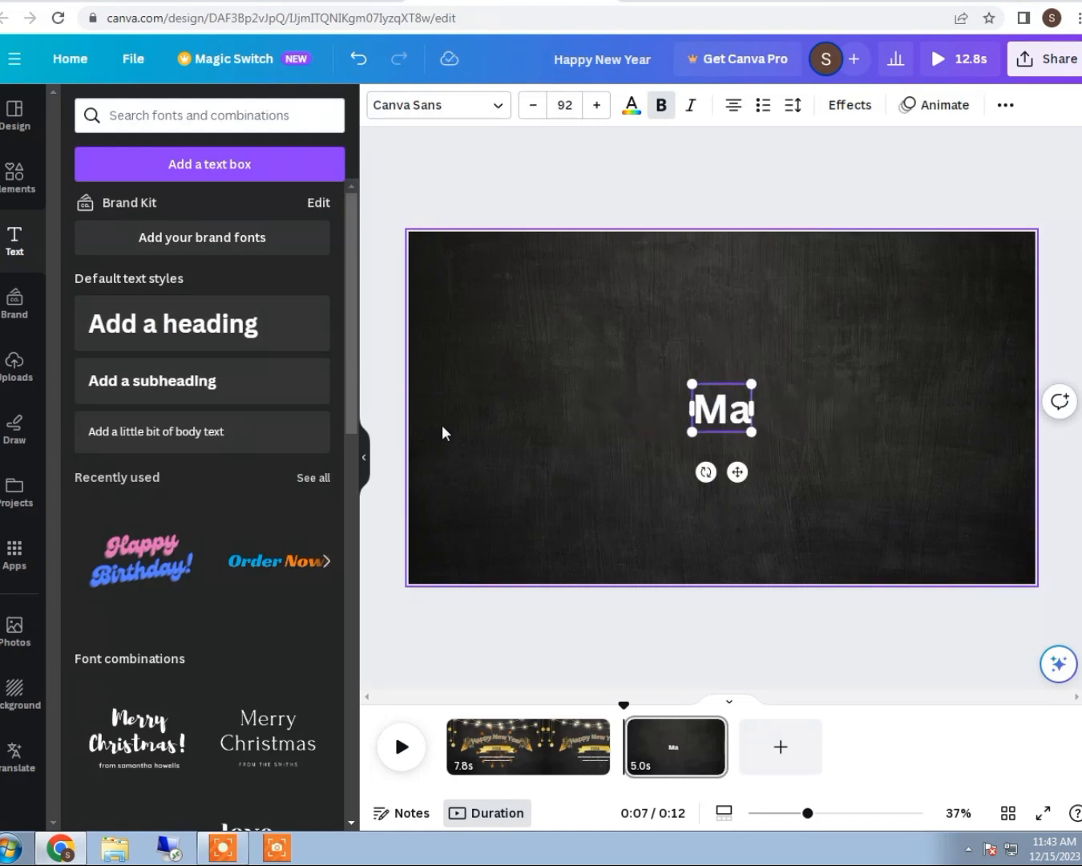
pyautogui.write('ke')
pyautogui.press('BackSpace')
pyautogui.write('ke ')
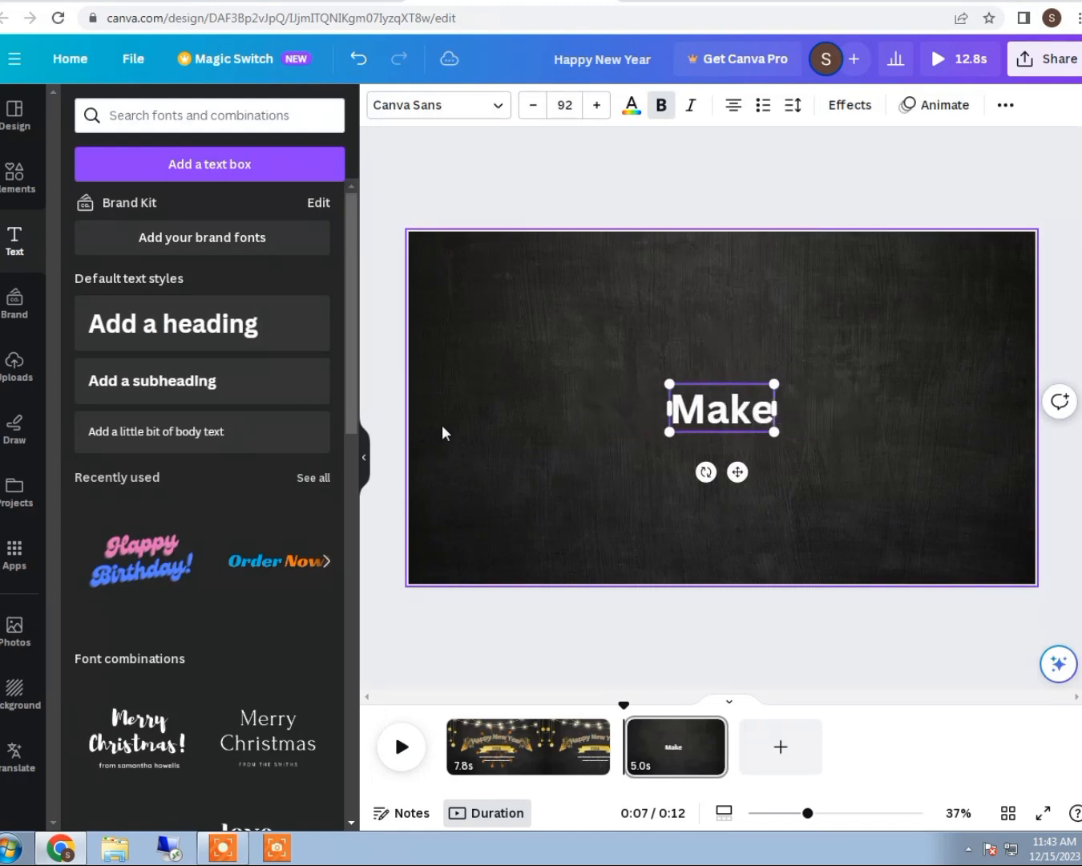
pyautogui.write('Your')
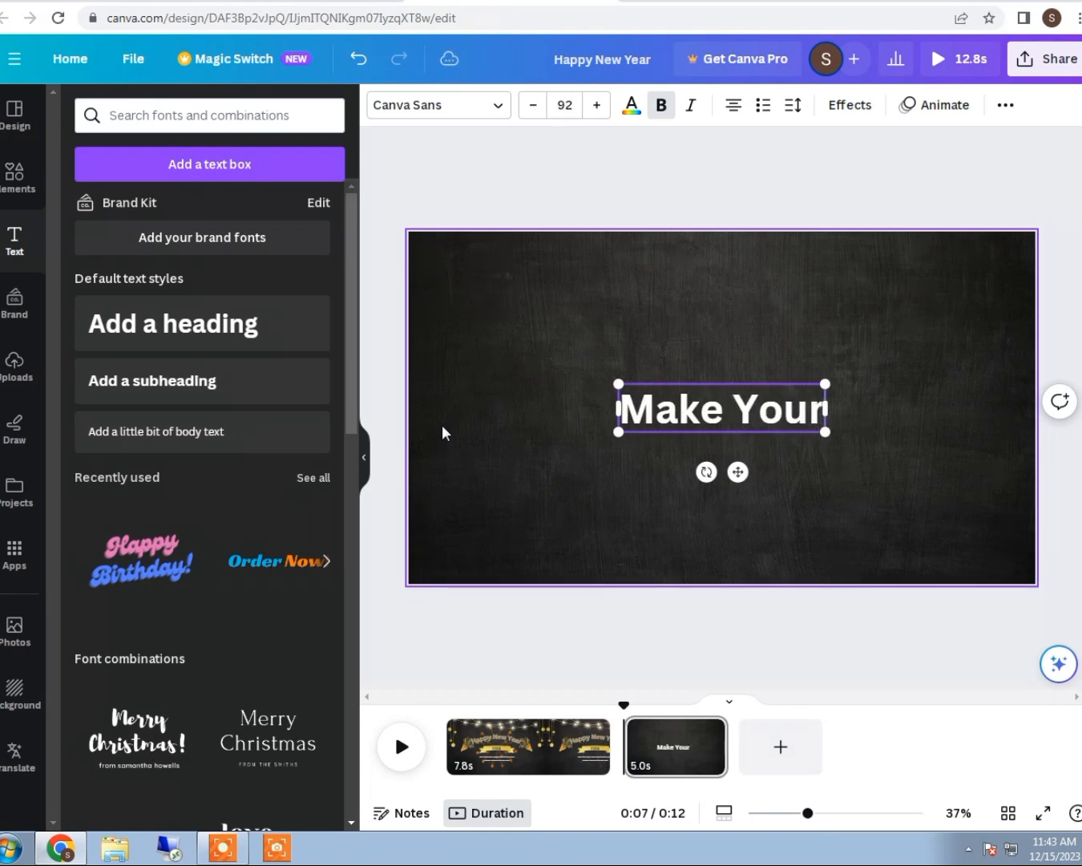
pyautogui.write(' o')
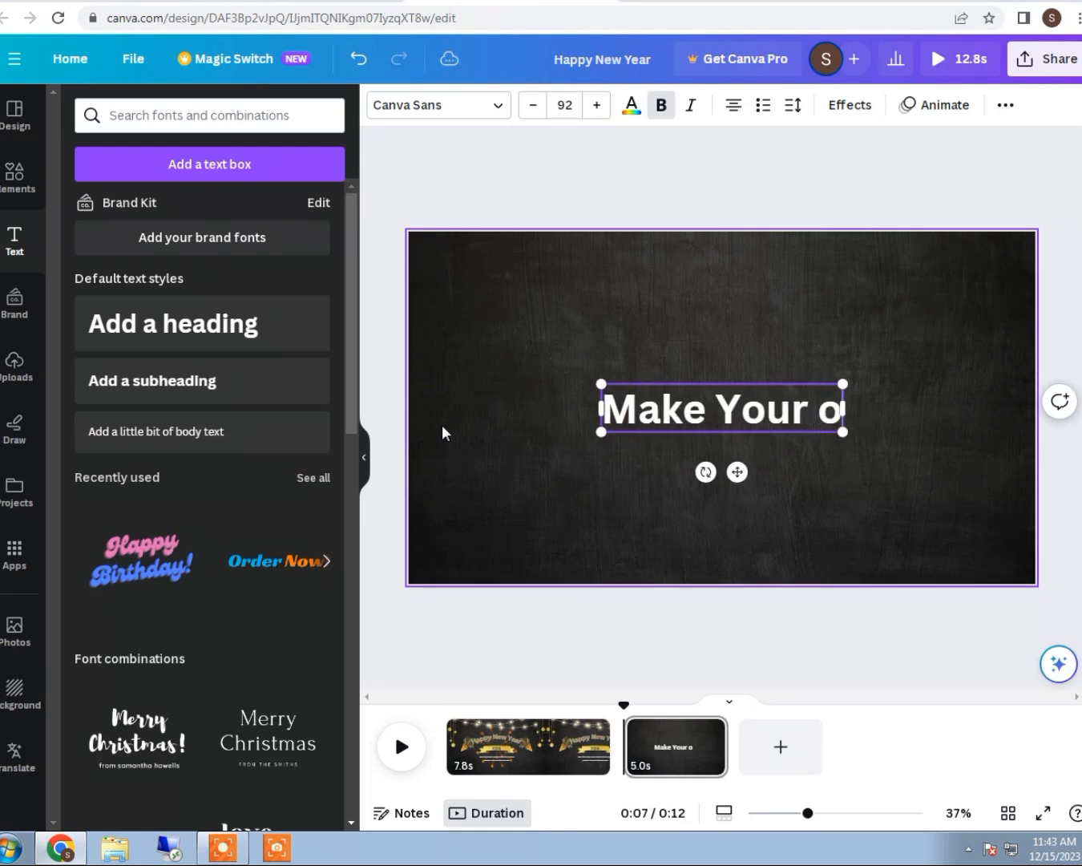
pyautogui.press('BackSpace')
pyautogui.write('Own')
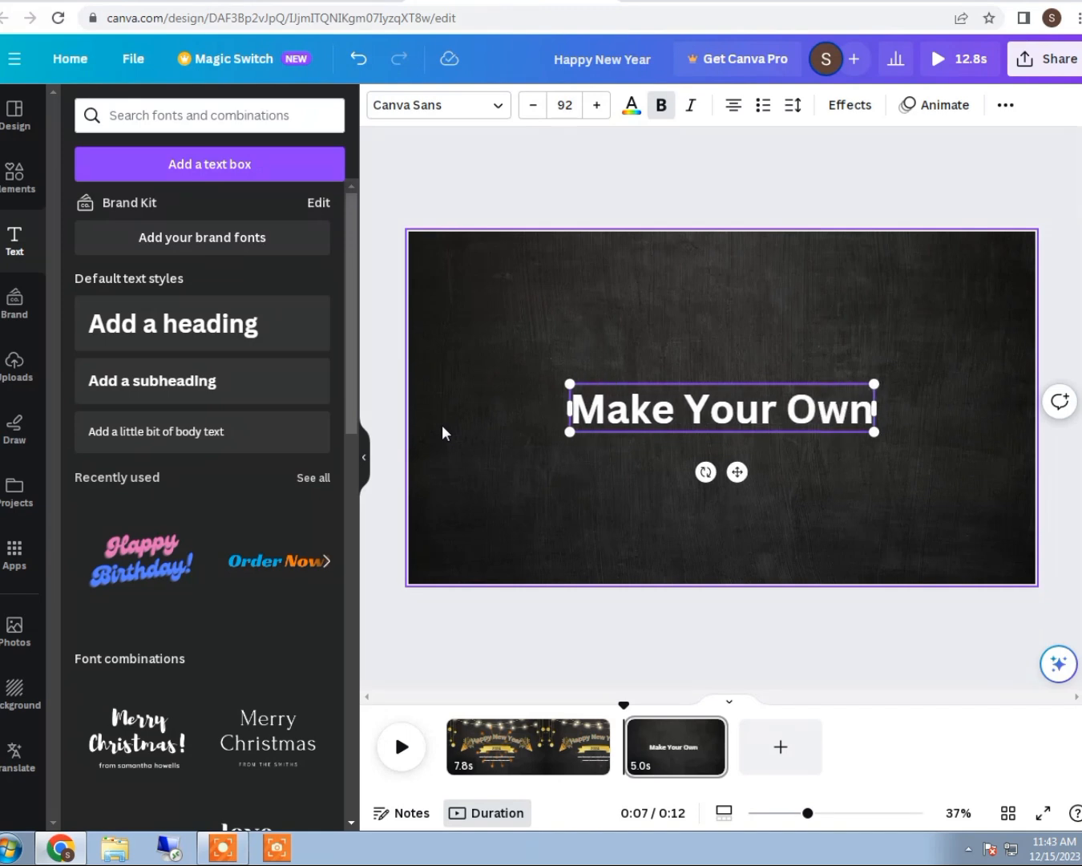
pyautogui.click(493, 452)
pyautogui.moveTo(658, 415); pyautogui.dragTo(663, 305)
# - Duplicate the heading, place the copy directly below, and change its text to "New Year Goals"
pyautogui.click(757, 228)
pyautogui.moveTo(738, 298); pyautogui.dragTo(735, 334)
pyautogui.doubleClick(734, 333)
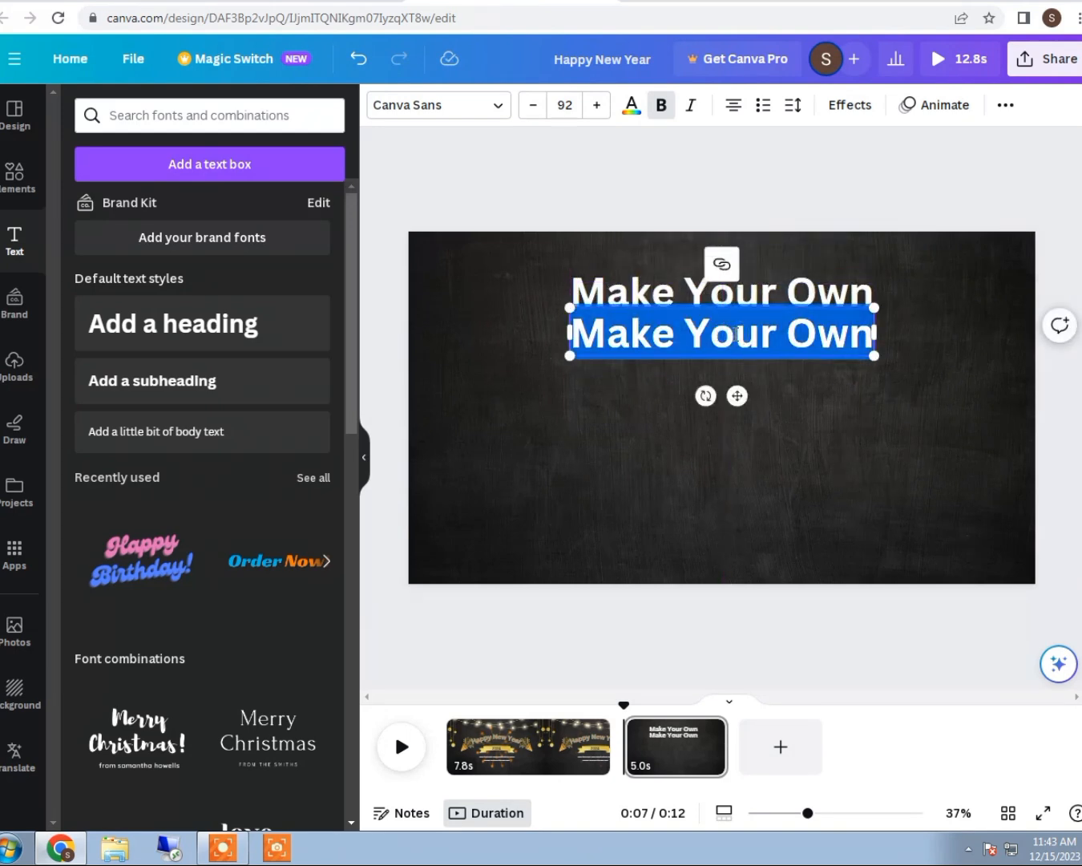
pyautogui.write('New')
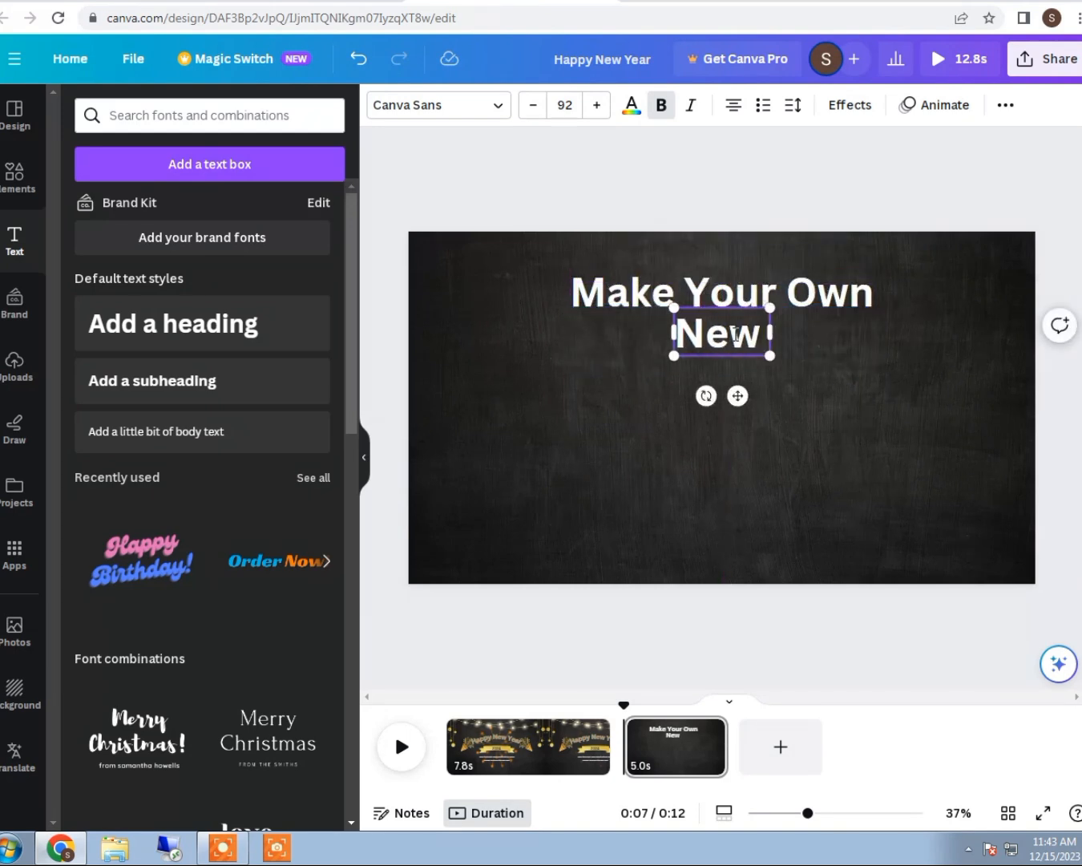
pyautogui.write(' Year')
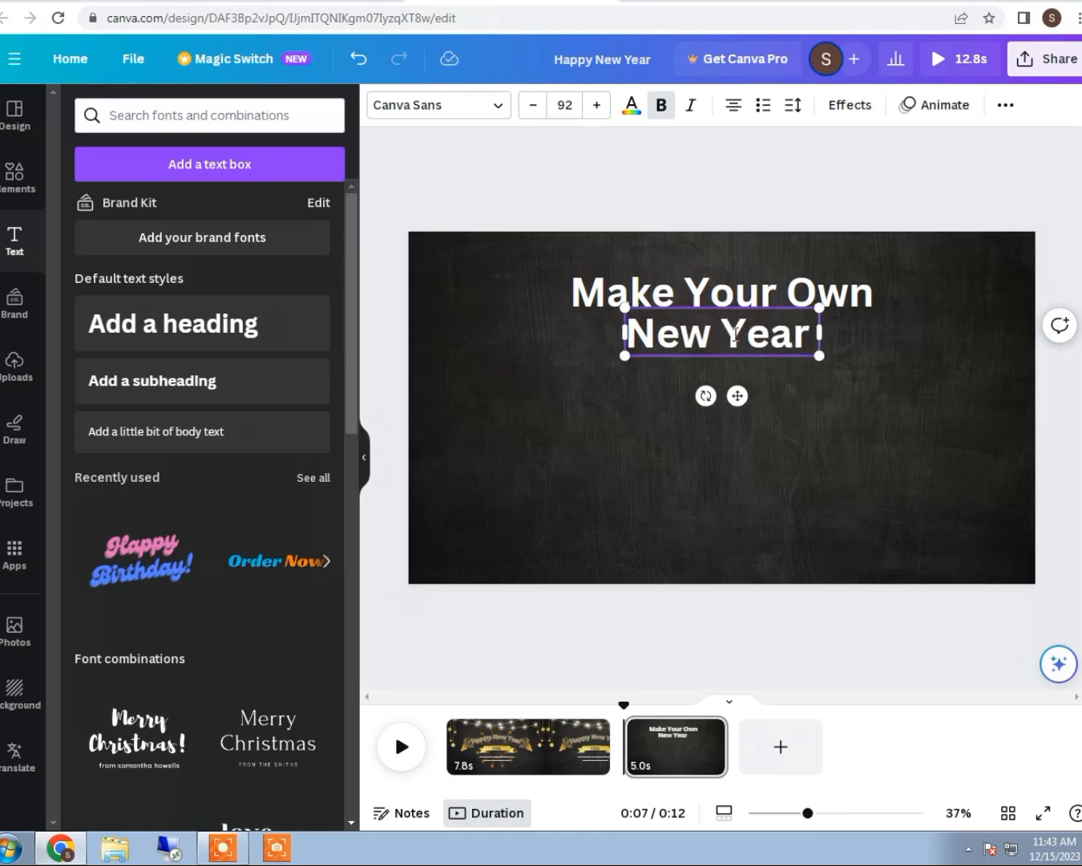
pyautogui.write(' Golas')
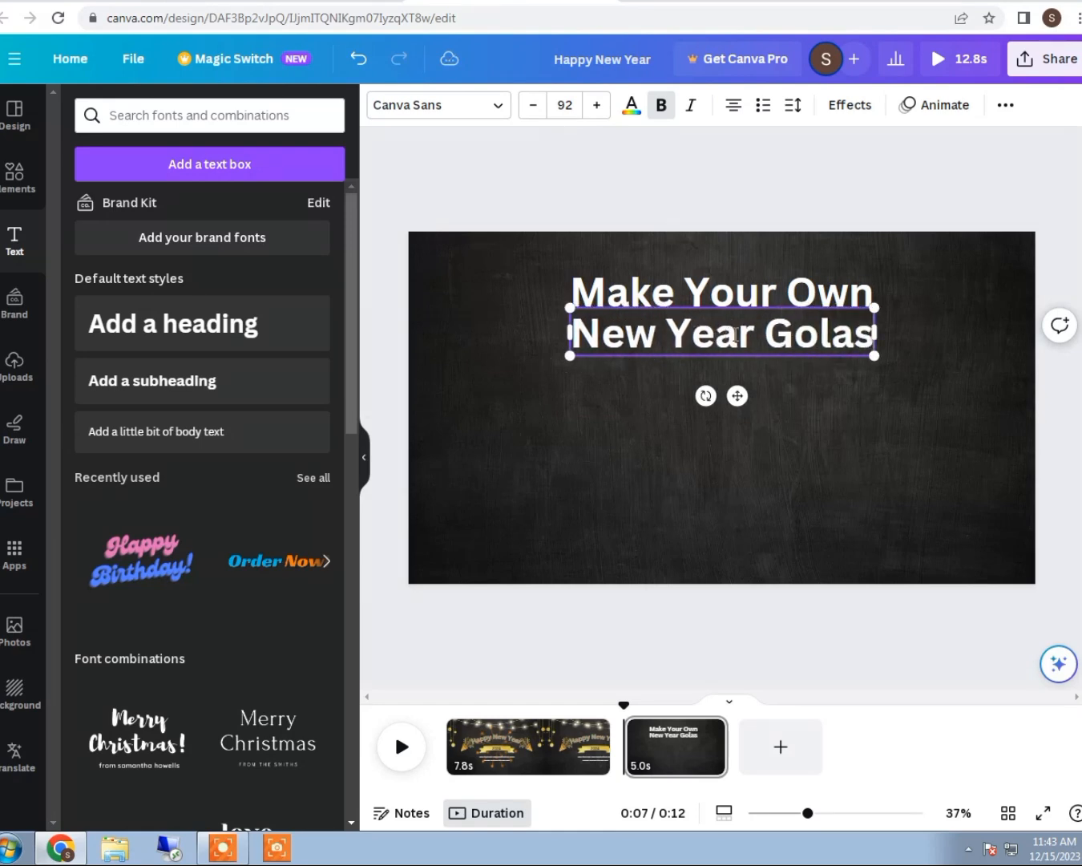
pyautogui.press('BackSpace')
pyautogui.press('BackSpace')
pyautogui.press('BackSpace')
pyautogui.write('als')
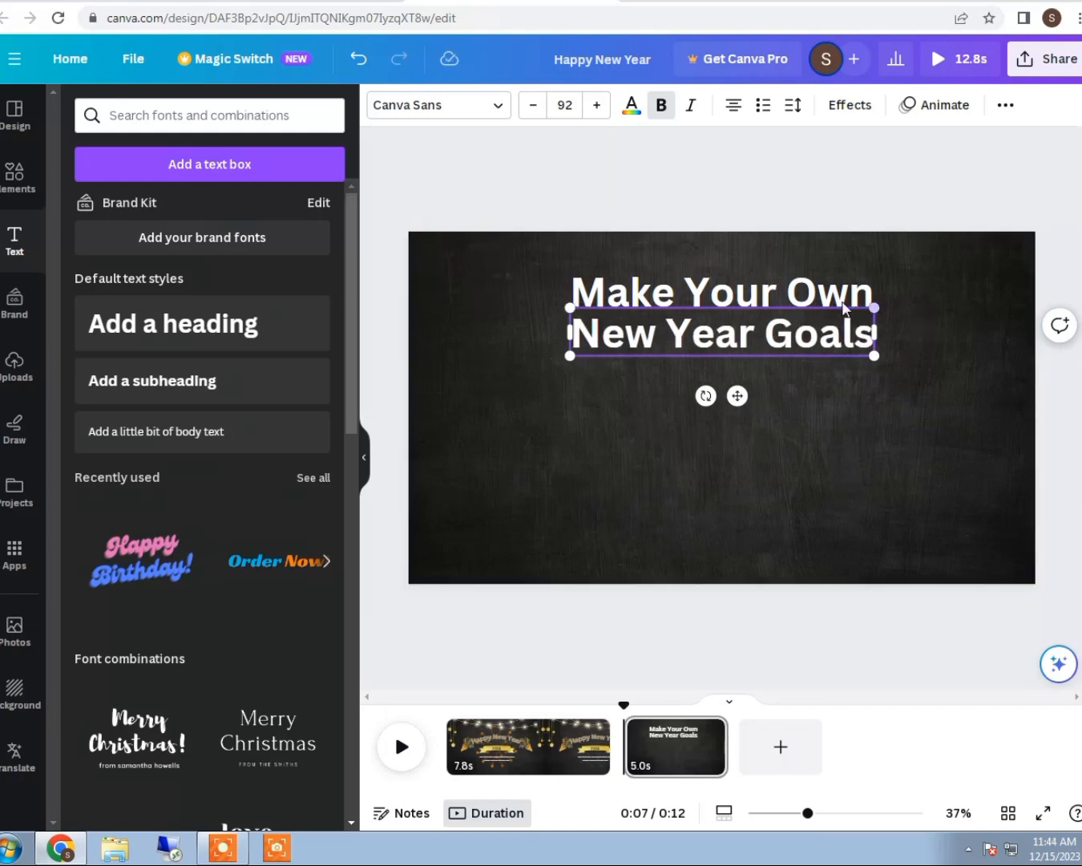
# - Change the font of the "Make Your Own" heading to Amsterdam Four
pyautogui.click(833, 300)
pyautogui.click(497, 105)
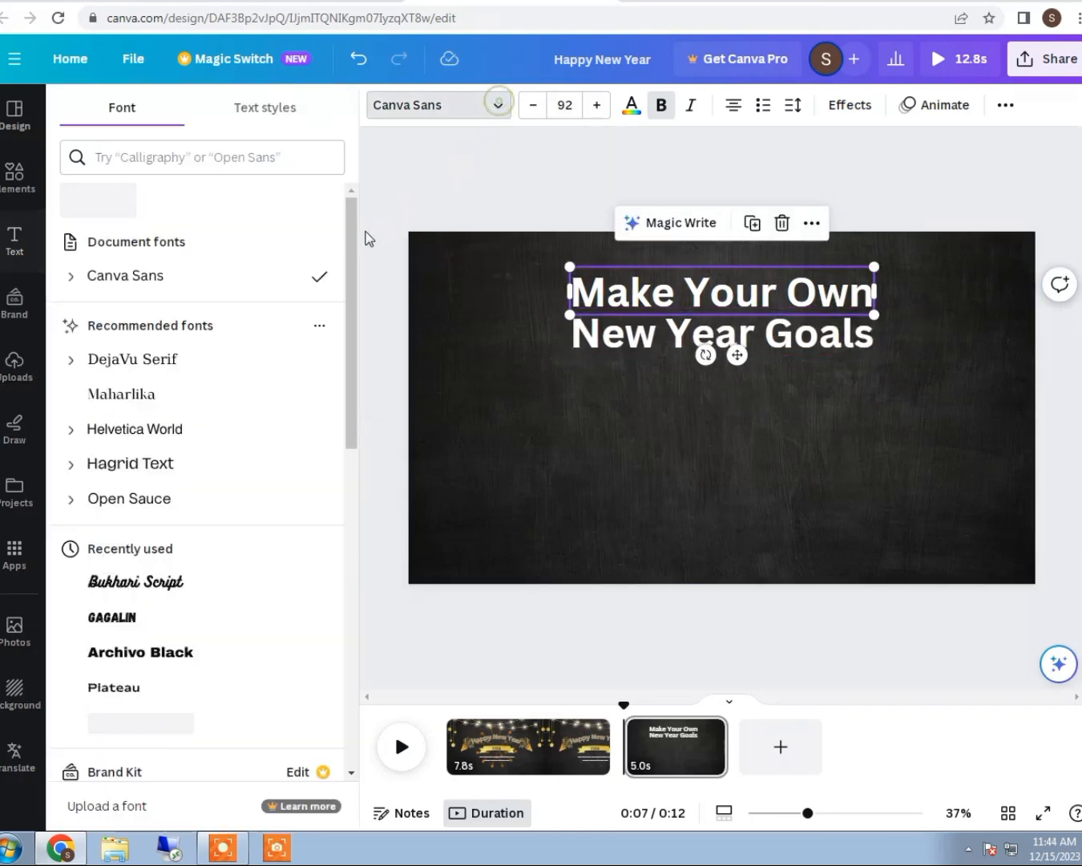
pyautogui.scroll(-3, 191, 521)
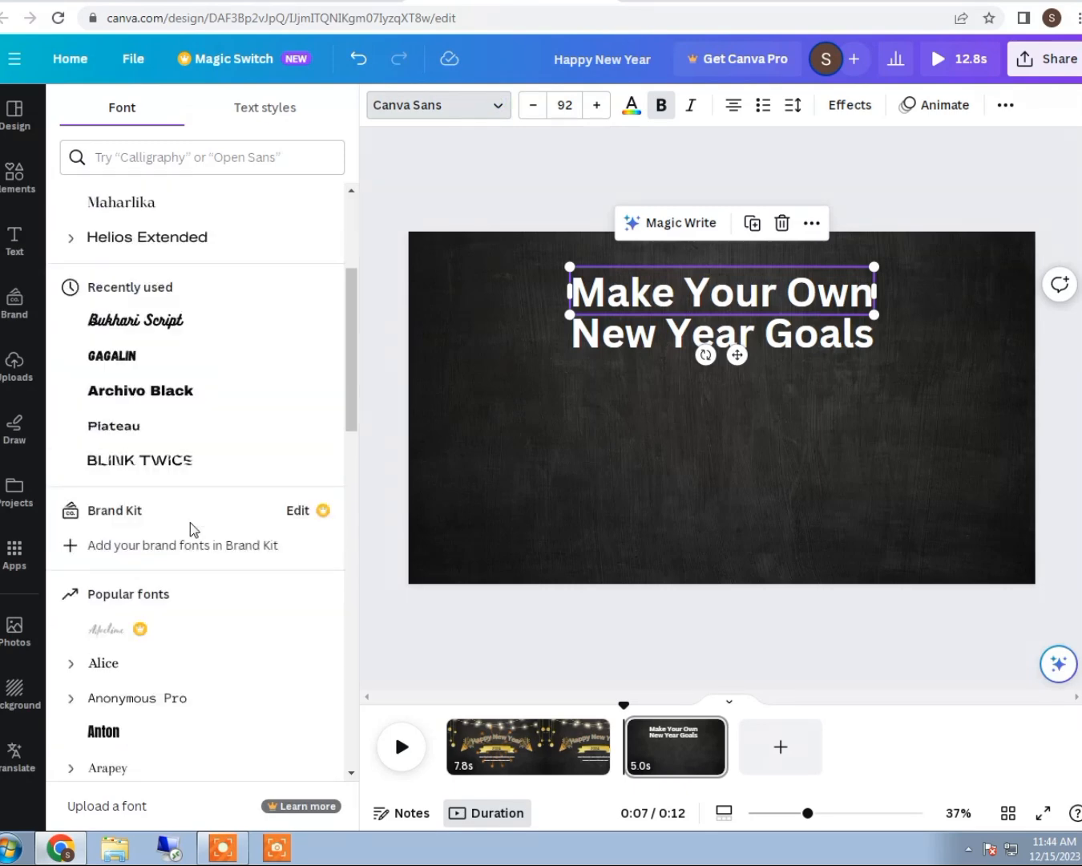
pyautogui.scroll(-6, 190, 522)
pyautogui.scroll(-15, 193, 531)
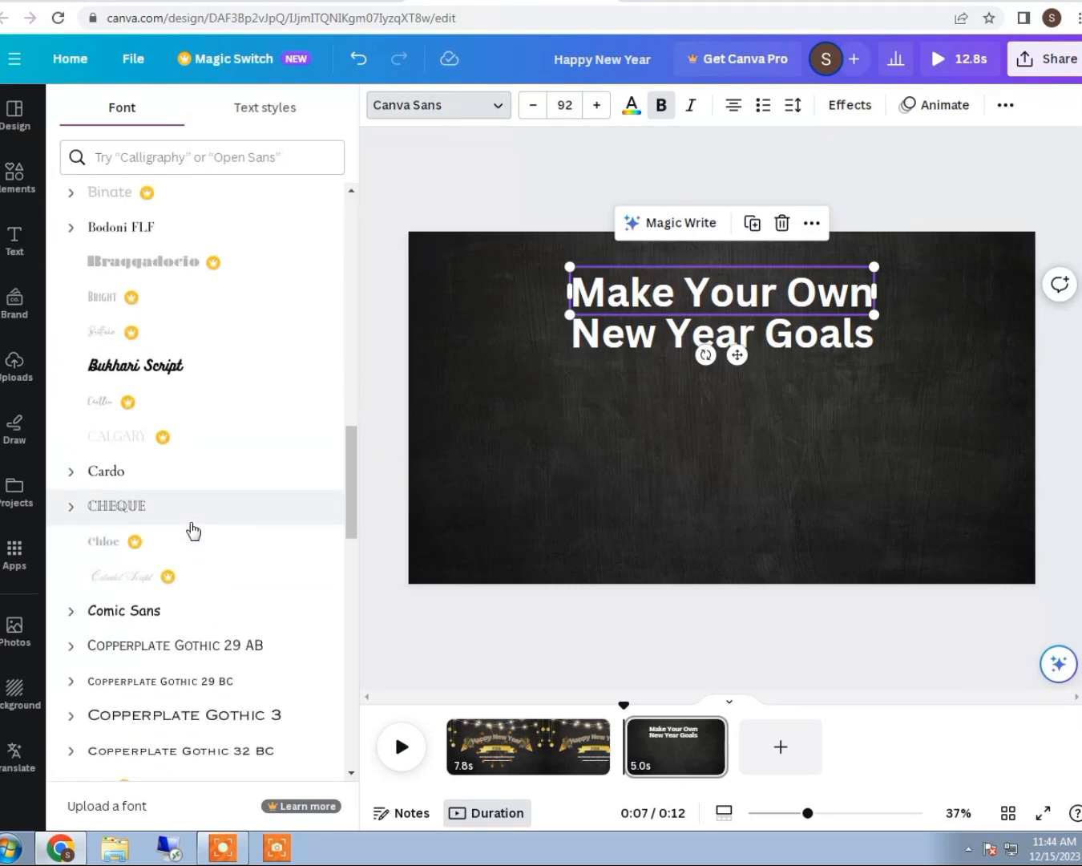
pyautogui.scroll(-12, 192, 531)
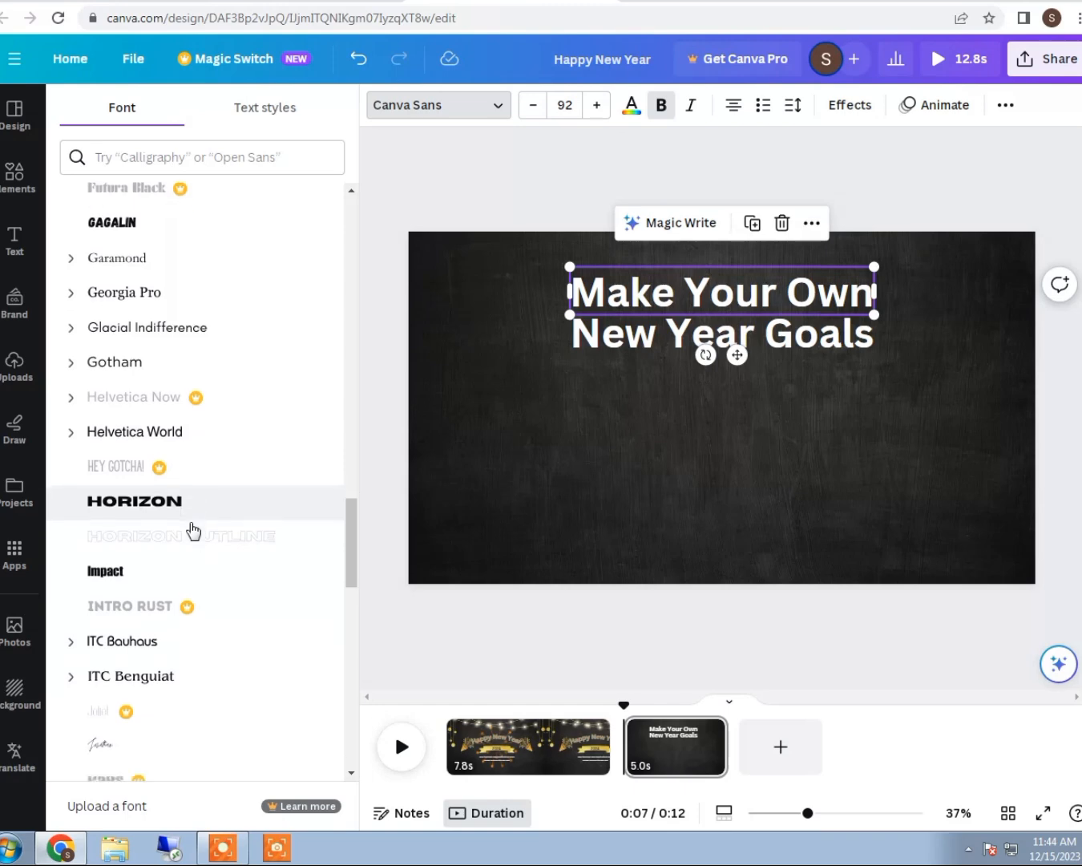
pyautogui.scroll(-6, 194, 531)
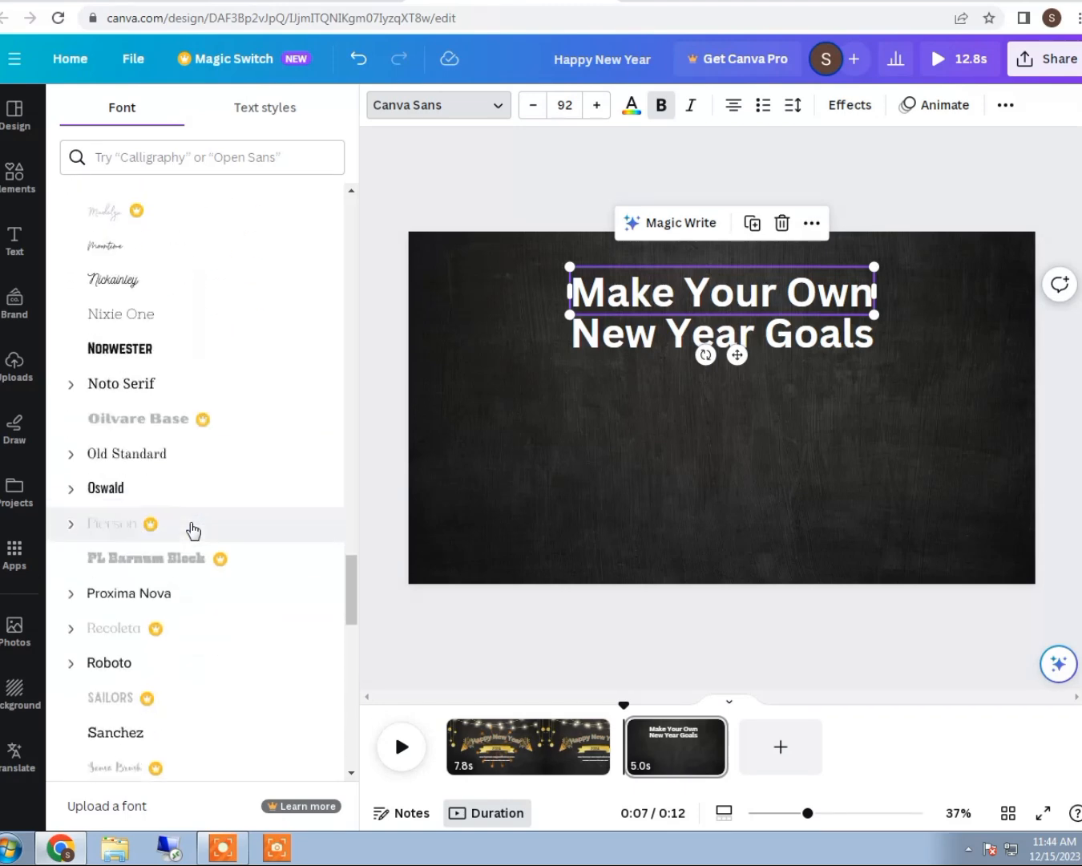
pyautogui.scroll(-4, 193, 532)
pyautogui.scroll(-5, 193, 531)
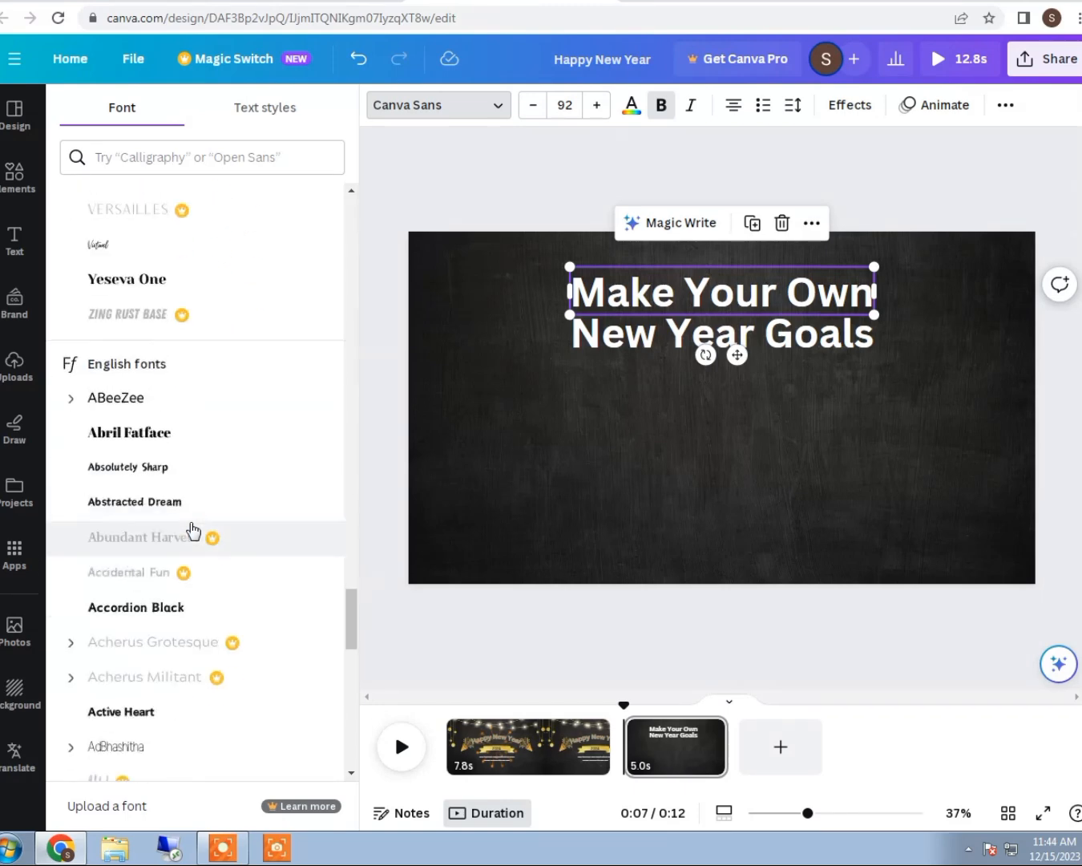
pyautogui.scroll(-5, 193, 530)
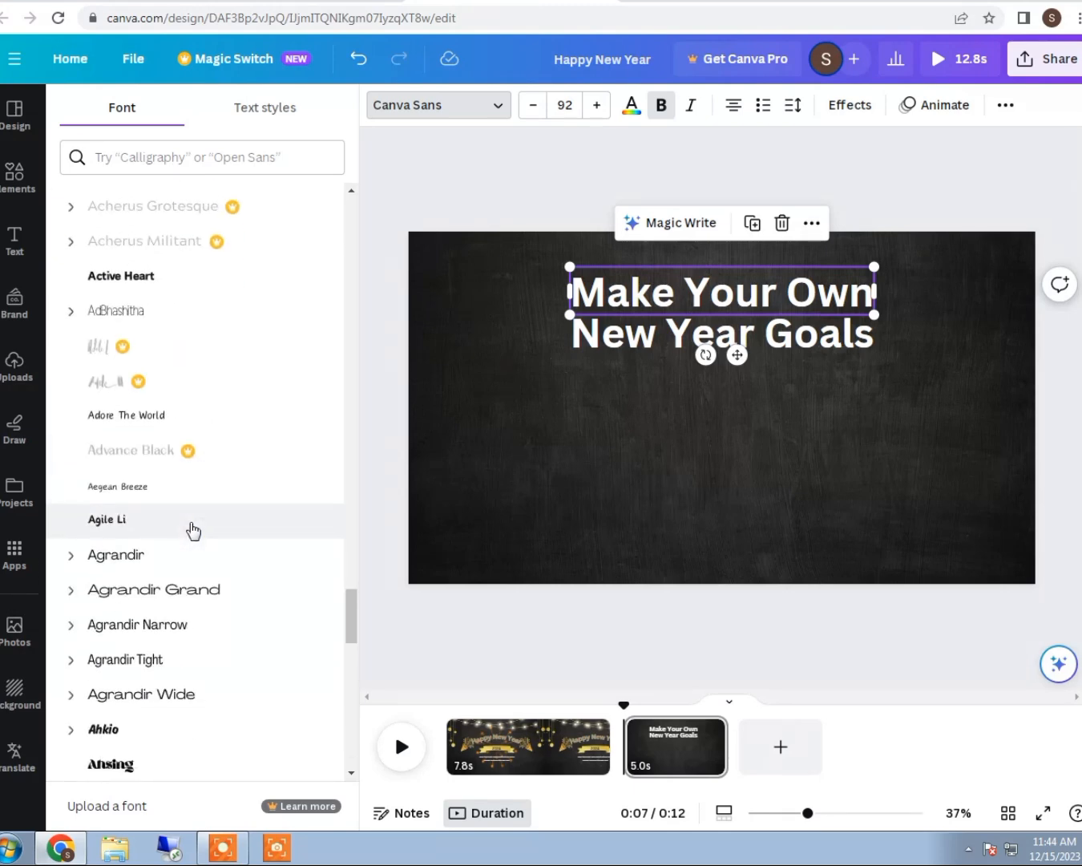
pyautogui.scroll(-10, 192, 531)
pyautogui.scroll(-10, 193, 531)
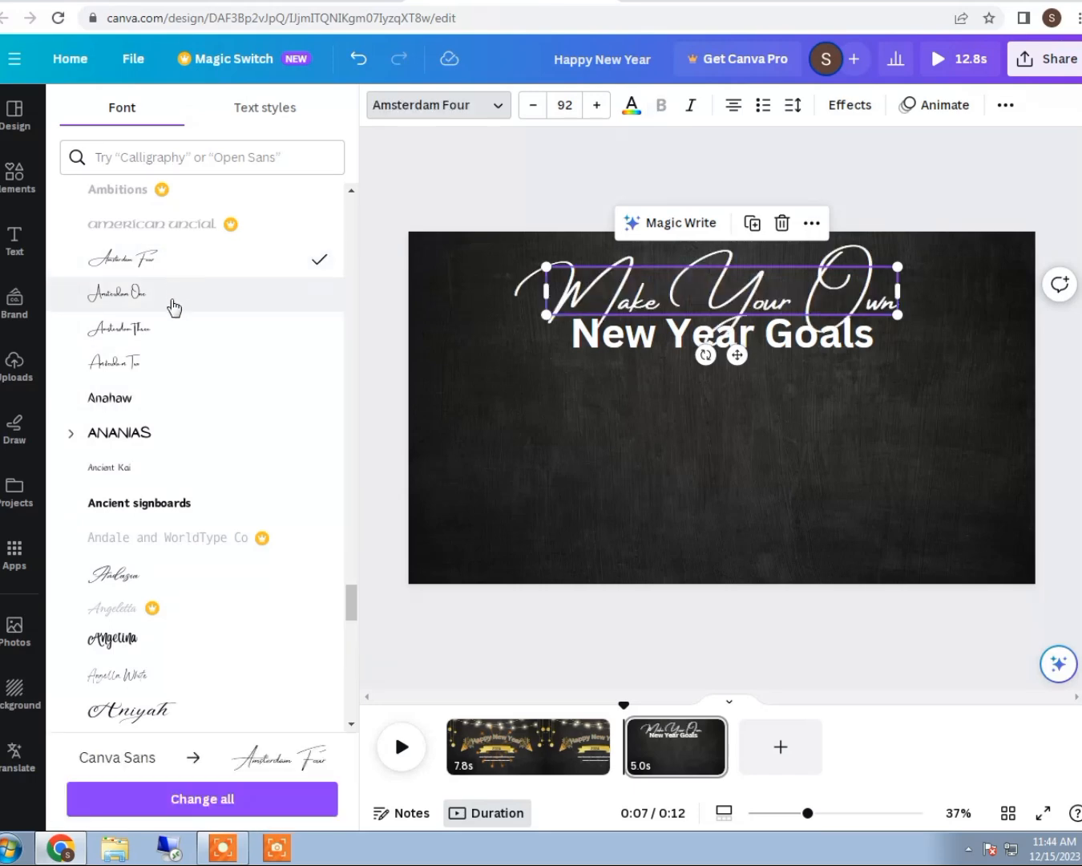
pyautogui.click(653, 438)
# - Scale down the "Make Your Own" text and centre it just above "New Year Goals"
pyautogui.click(875, 319)
pyautogui.moveTo(889, 324); pyautogui.dragTo(793, 302)
pyautogui.moveTo(697, 301); pyautogui.dragTo(747, 305)
# - Set the text colour of "New Year Goals" to the orange document colour #ff9022
pyautogui.click(781, 340)
pyautogui.click(633, 104)
pyautogui.click(129, 258)
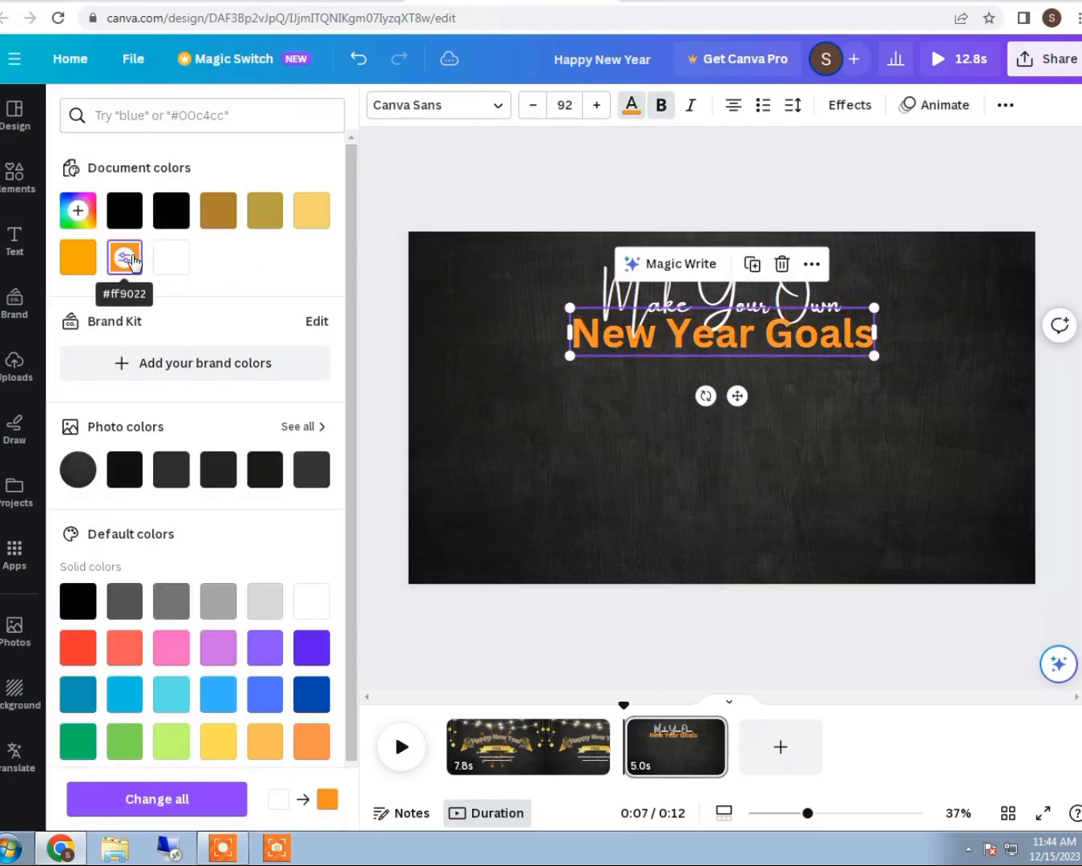
pyautogui.click(570, 458)
# - Select the "Make Your Own" and "New Year Goals" texts together and shift them slightly up the page
pyautogui.moveTo(798, 369); pyautogui.dragTo(679, 285)
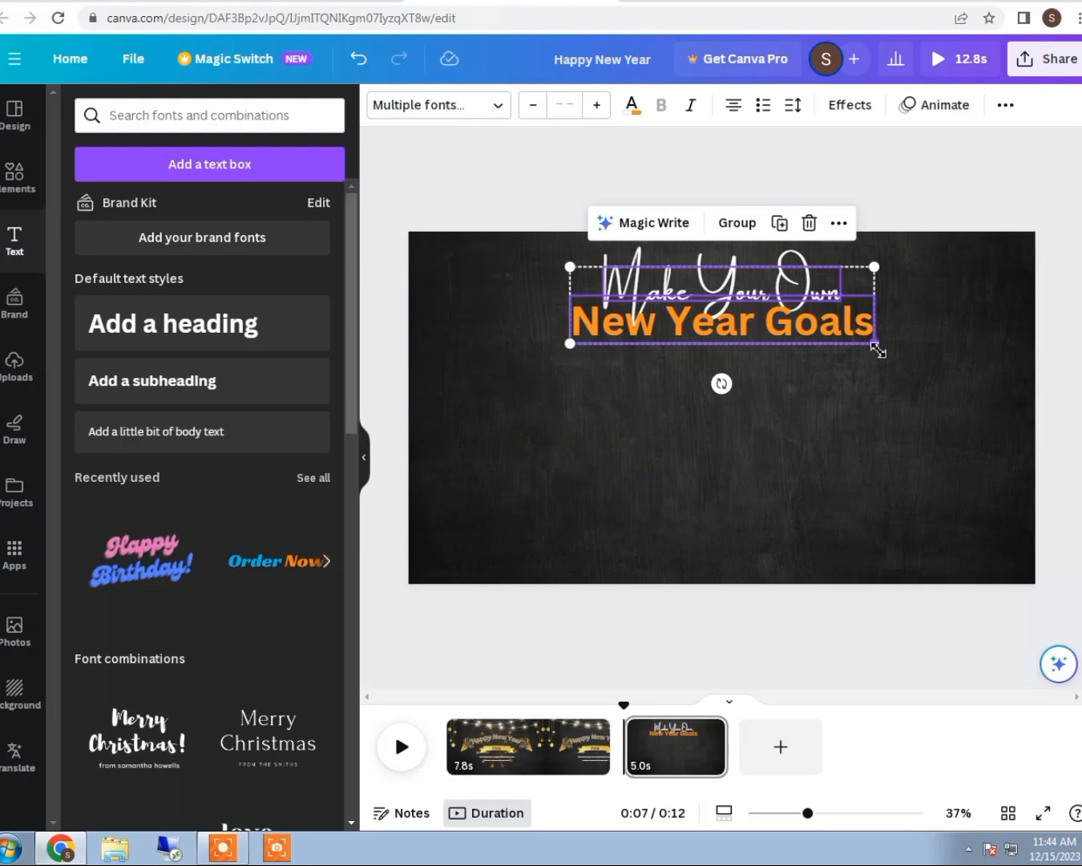
pyautogui.click(654, 435)
# - Search the elements for "lights" and limit the results to graphics
pyautogui.click(7, 185)
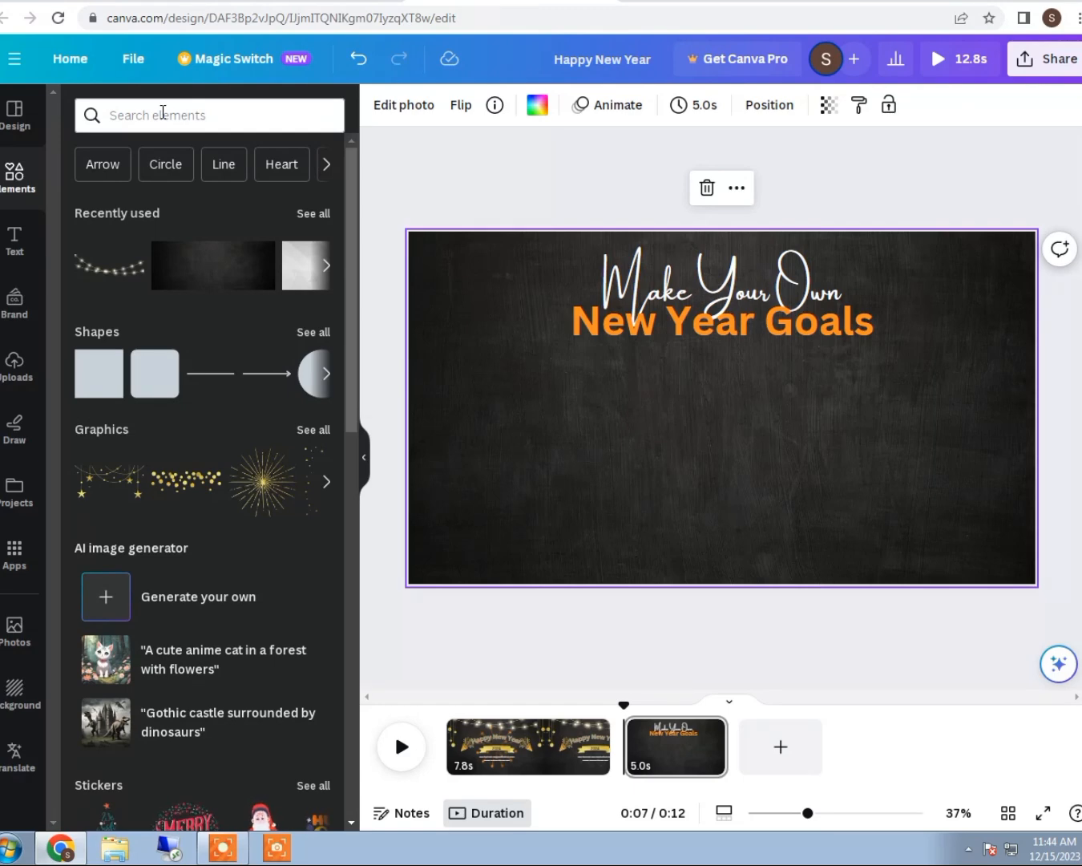
pyautogui.click(163, 113)
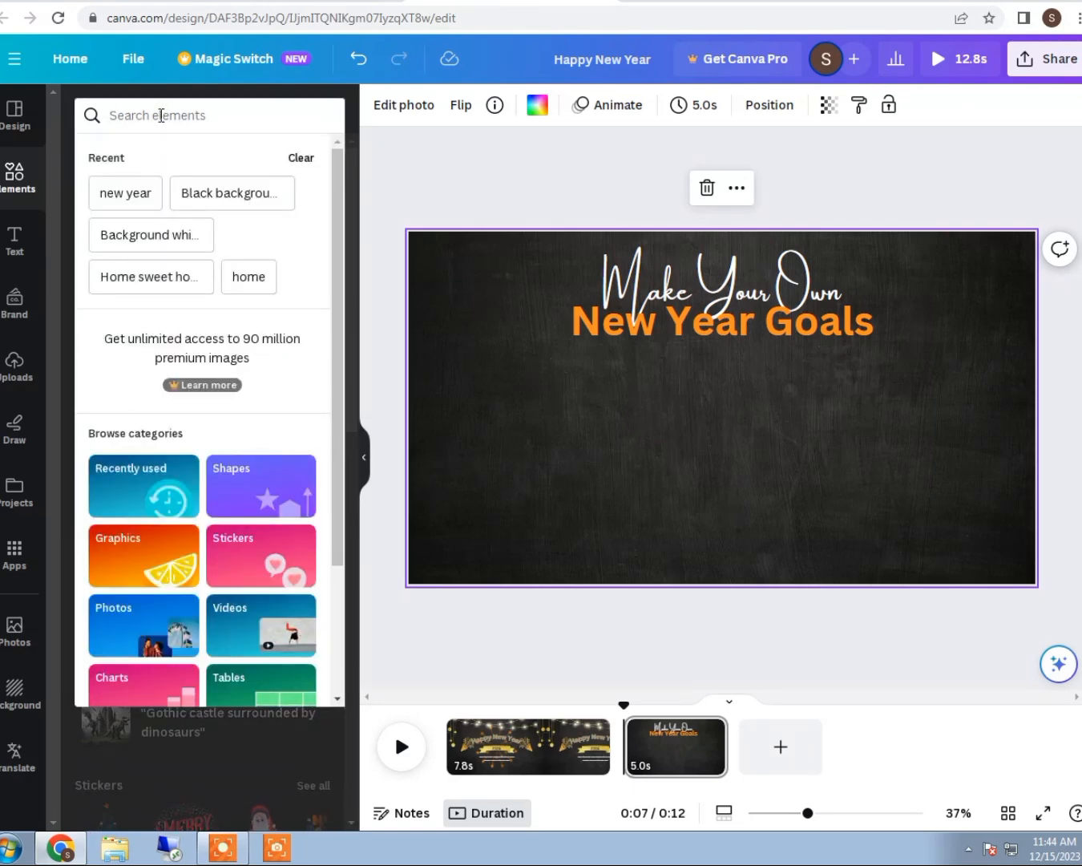
pyautogui.write('lights')
pyautogui.press('Return')
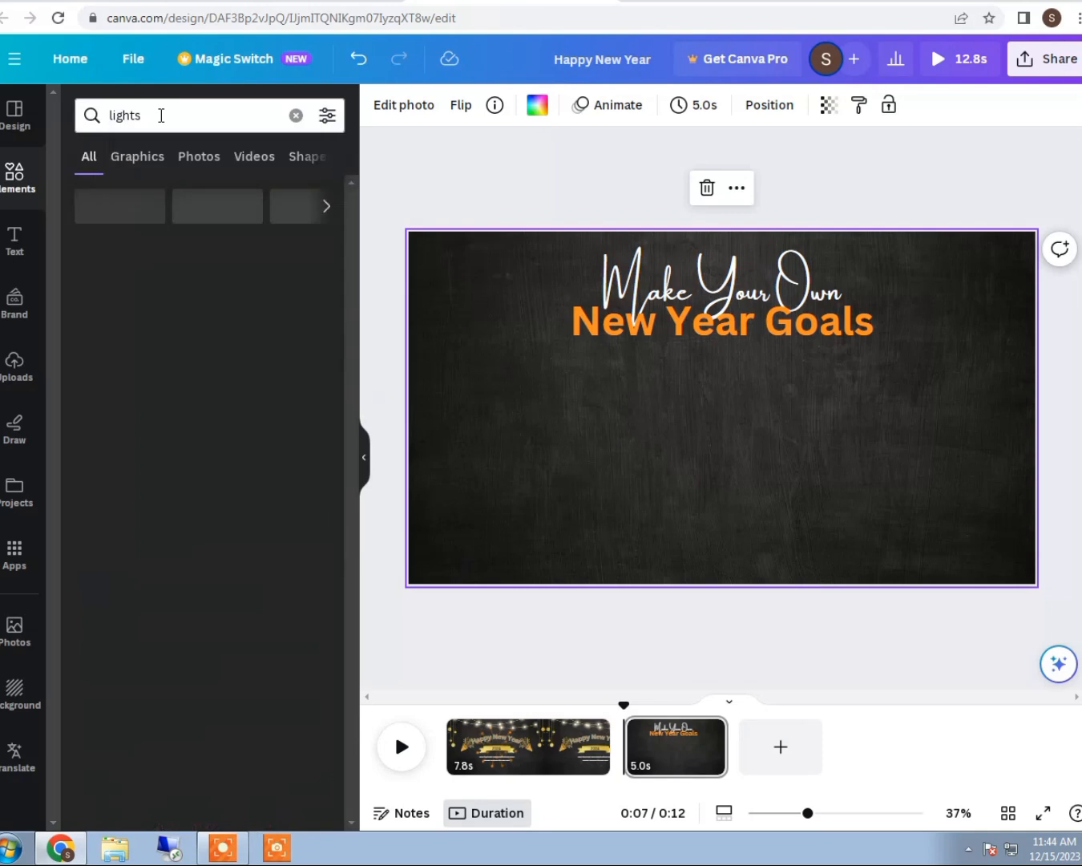
pyautogui.click(145, 169)
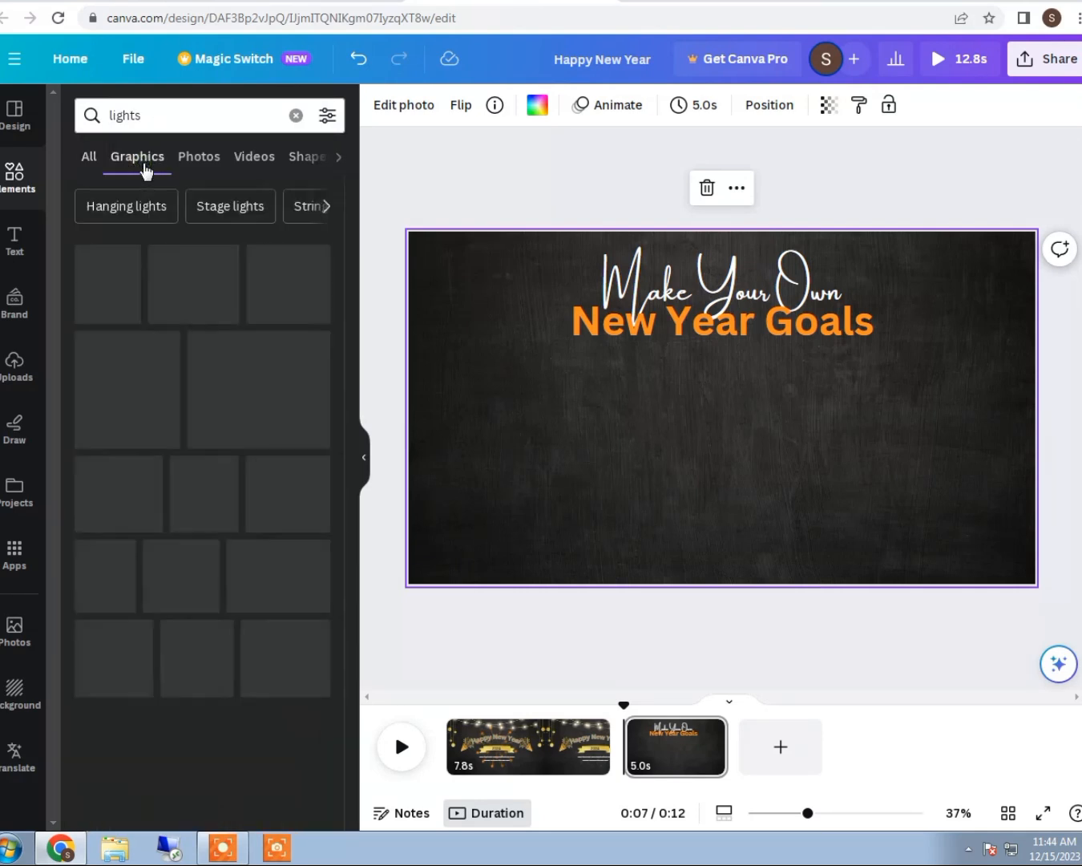
pyautogui.scroll(-1, 173, 545)
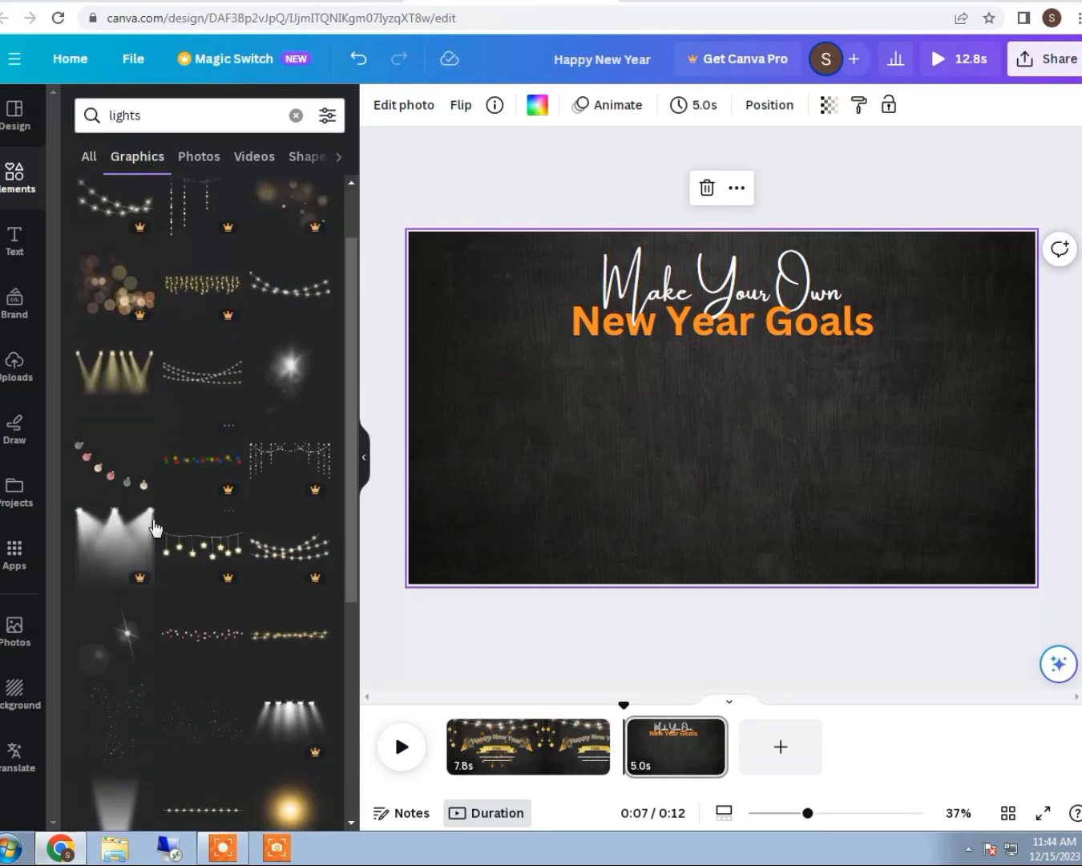
# - Add the diagonal string of coloured bulbs and scale it down into the page's upper-right corner
pyautogui.click(126, 488)
pyautogui.moveTo(677, 433); pyautogui.dragTo(900, 308)
pyautogui.moveTo(840, 366); pyautogui.dragTo(887, 332)
# - Duplicate the bulb string, place the copy in the page's upper-left corner, and flip it horizontally
pyautogui.click(933, 183)
pyautogui.moveTo(932, 283); pyautogui.dragTo(509, 288)
pyautogui.click(507, 104)
pyautogui.click(525, 154)
pyautogui.click(772, 542)
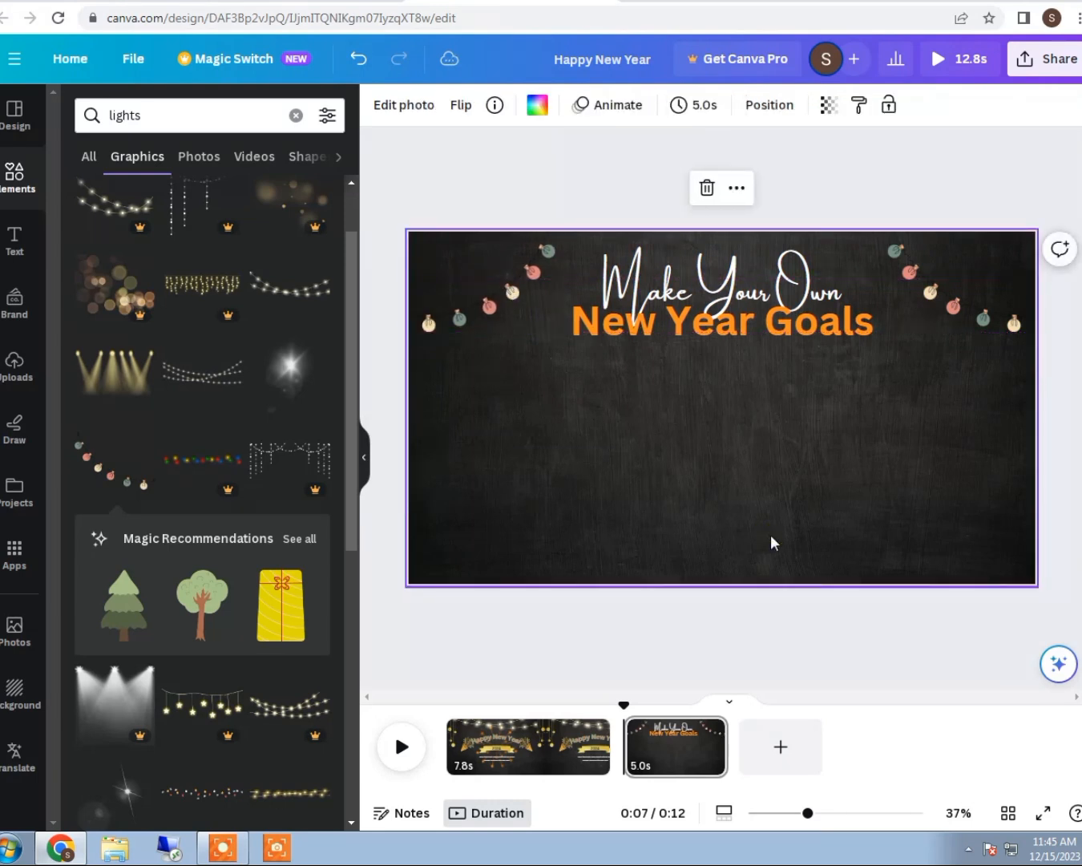
pyautogui.scroll(-3, 324, 443)
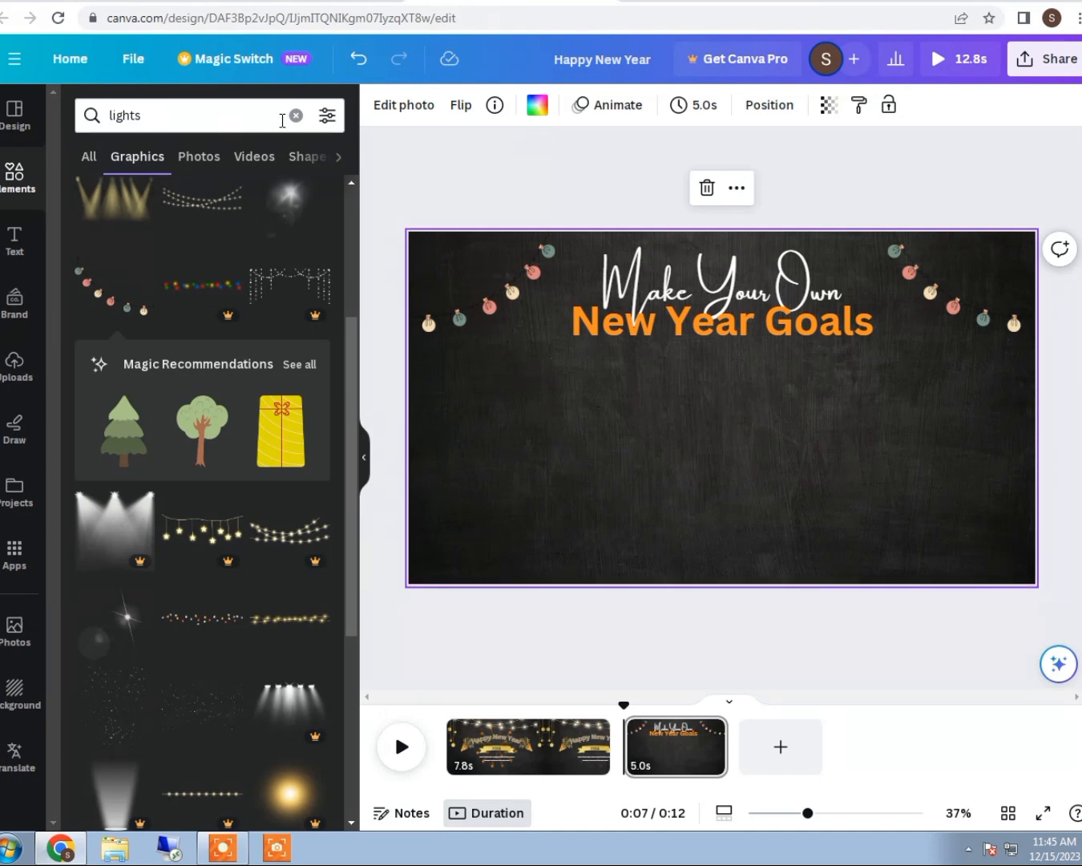
pyautogui.click(296, 115)
pyautogui.click(180, 109)
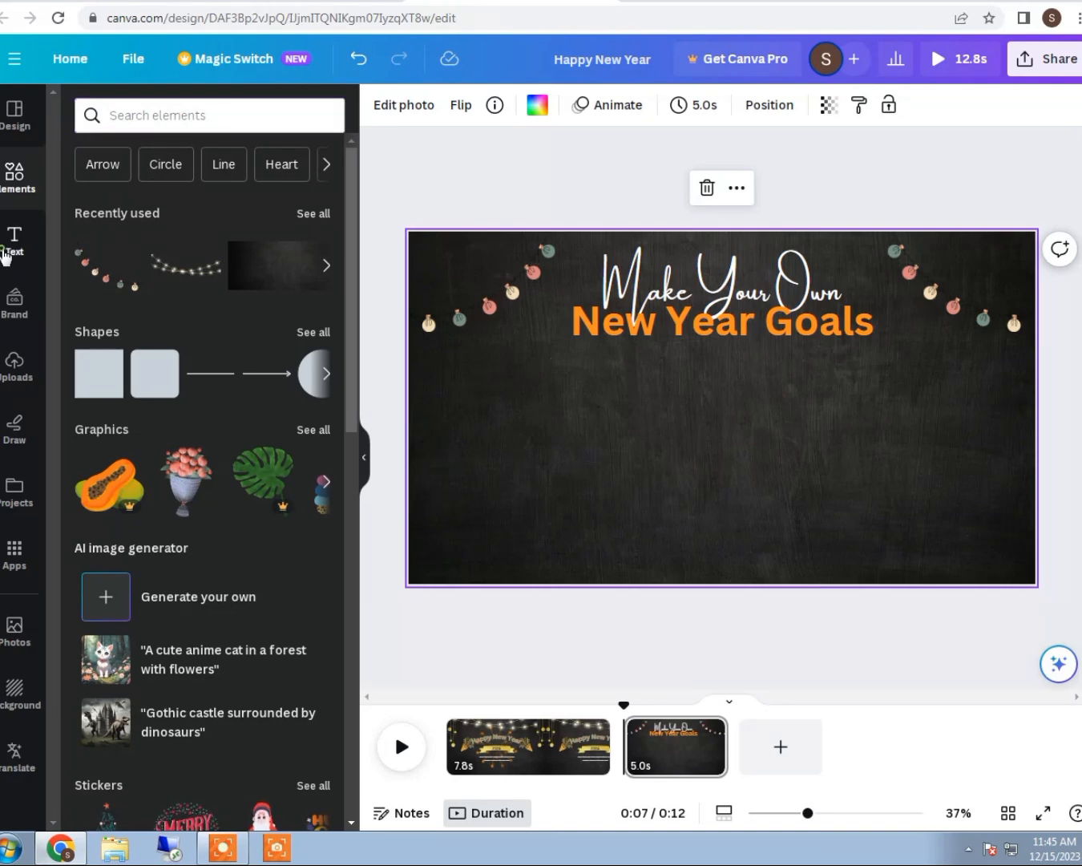
pyautogui.click(7, 253)
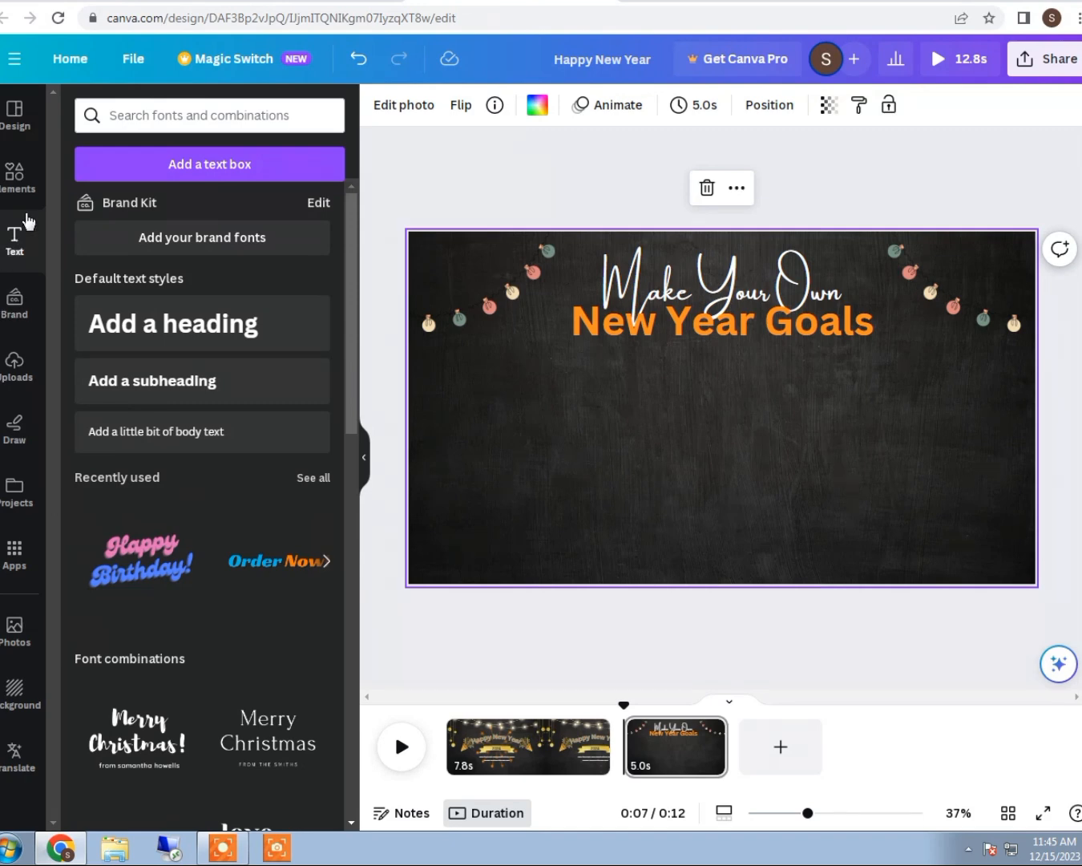
pyautogui.click(164, 121)
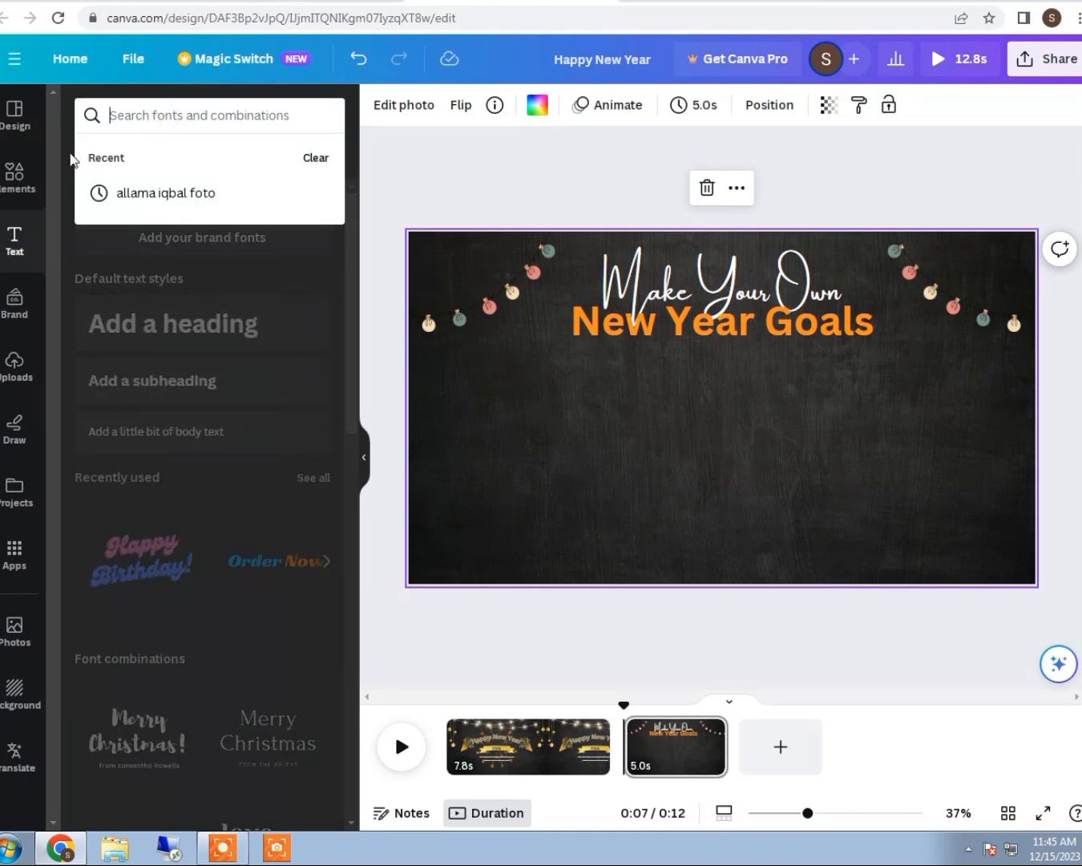
pyautogui.click(33, 189)
# - Add a subheading reading "Start Healthy Life" and place it centred below "New Year Goals"
pyautogui.click(7, 238)
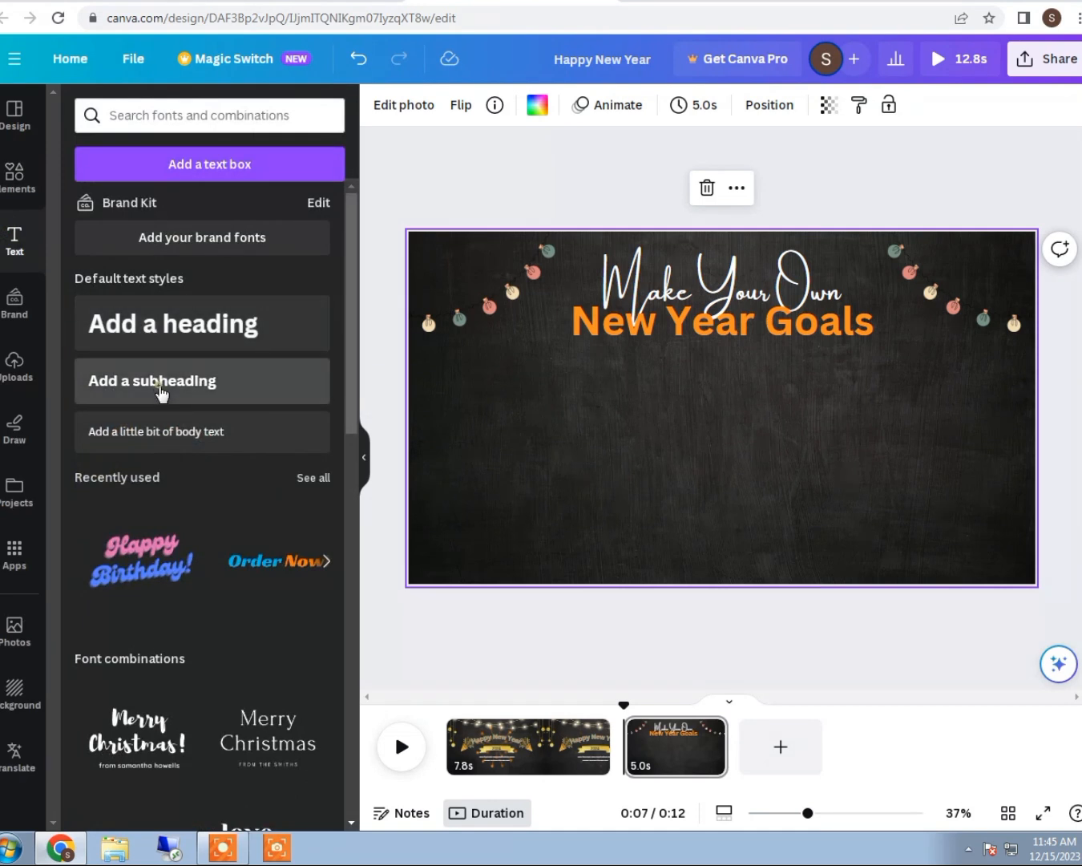
pyautogui.click(160, 391)
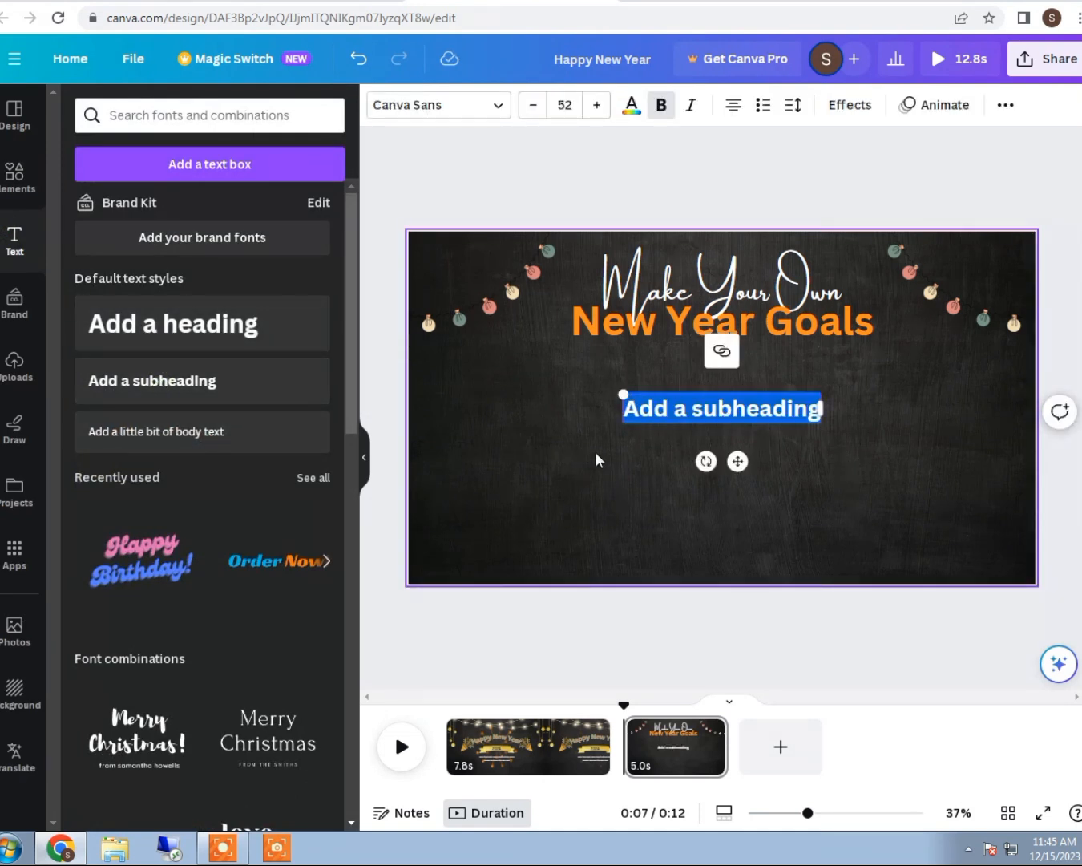
pyautogui.write('Star')
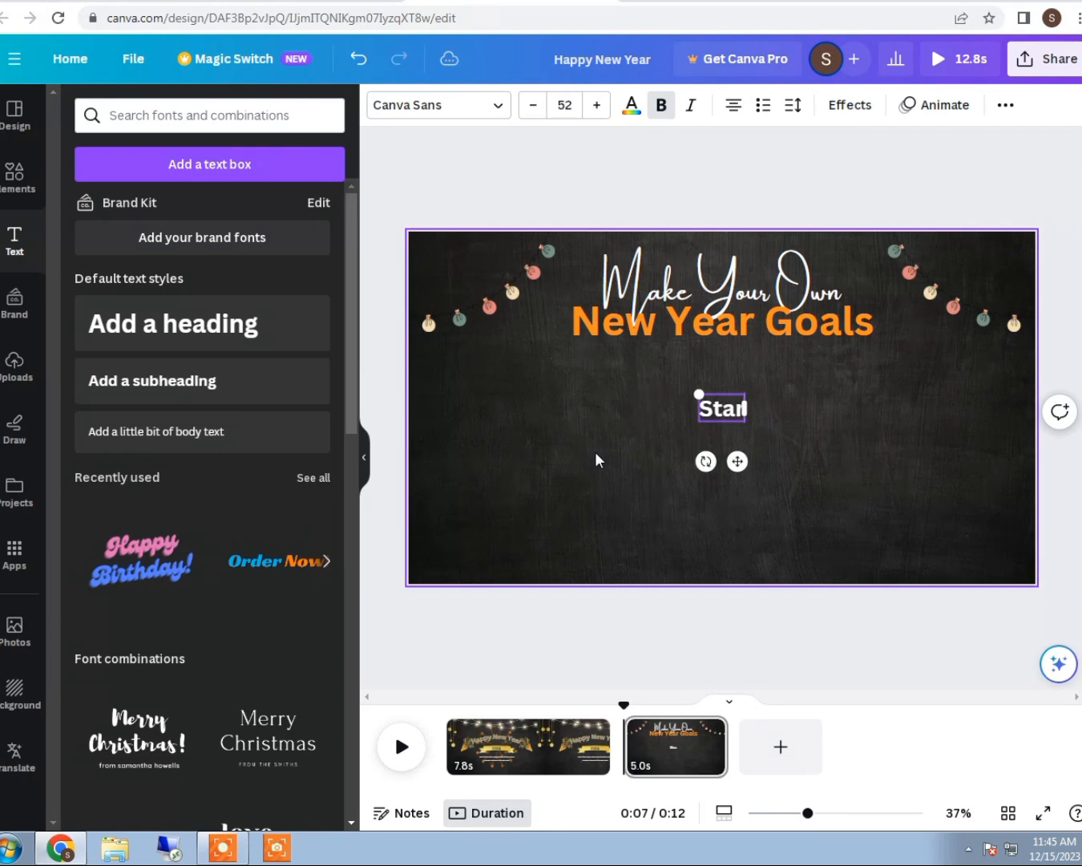
pyautogui.write('t')
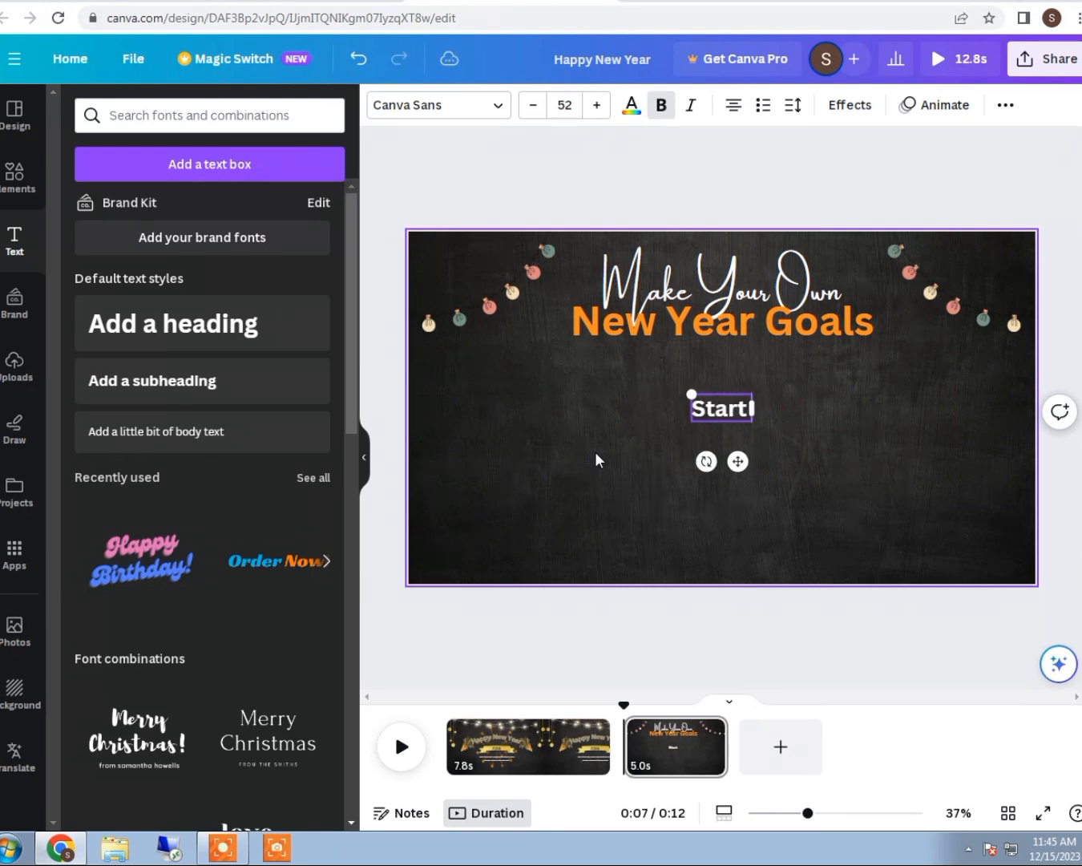
pyautogui.write(' H')
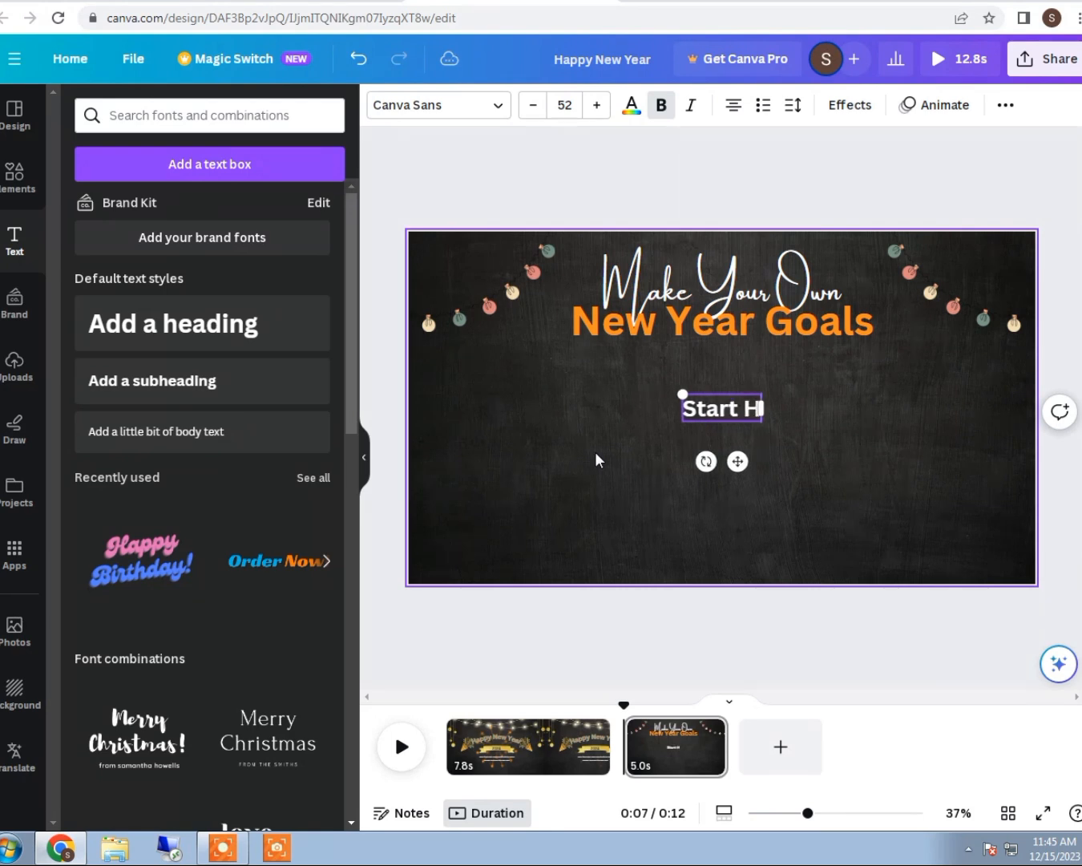
pyautogui.write('eal')
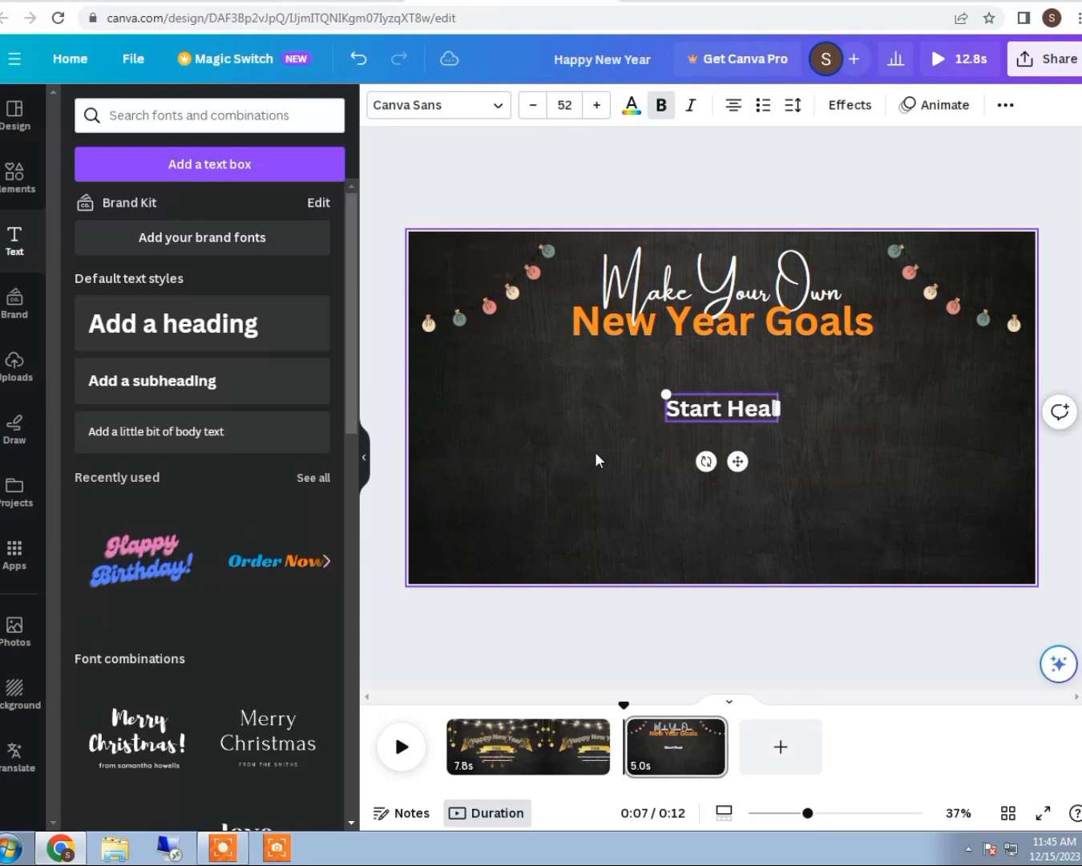
pyautogui.write('thy Li')
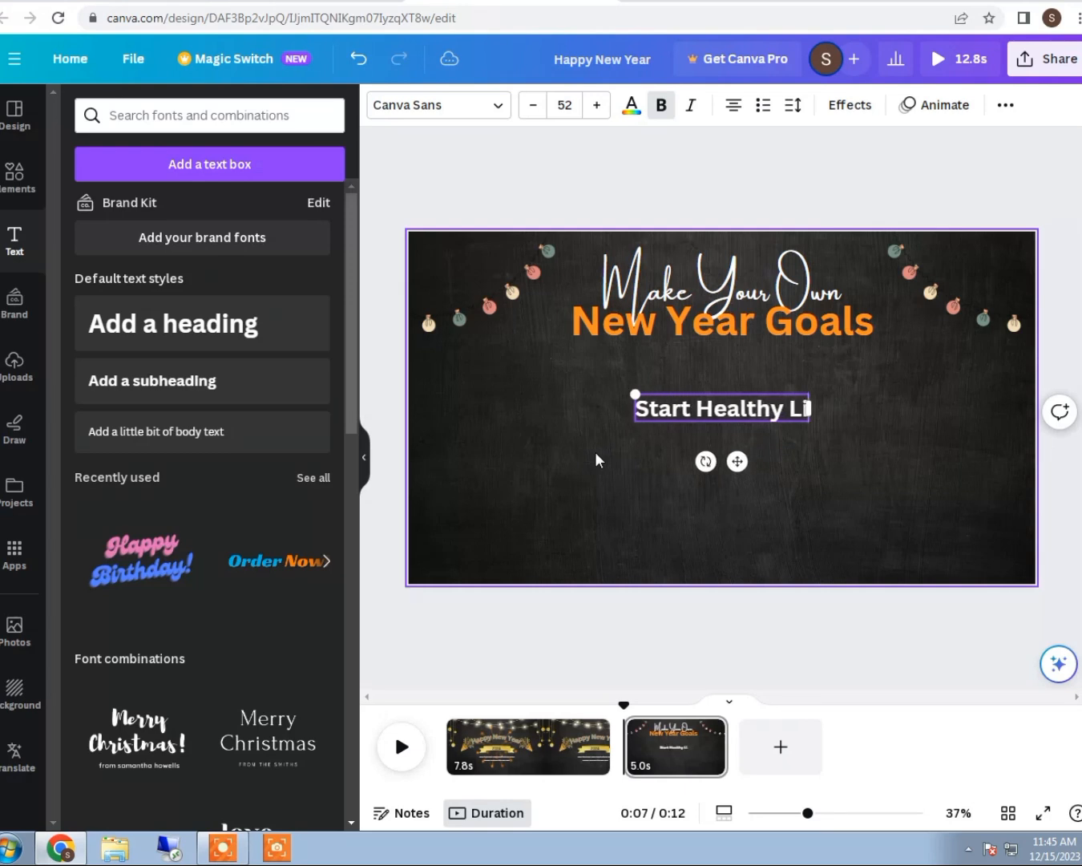
pyautogui.write('fe')
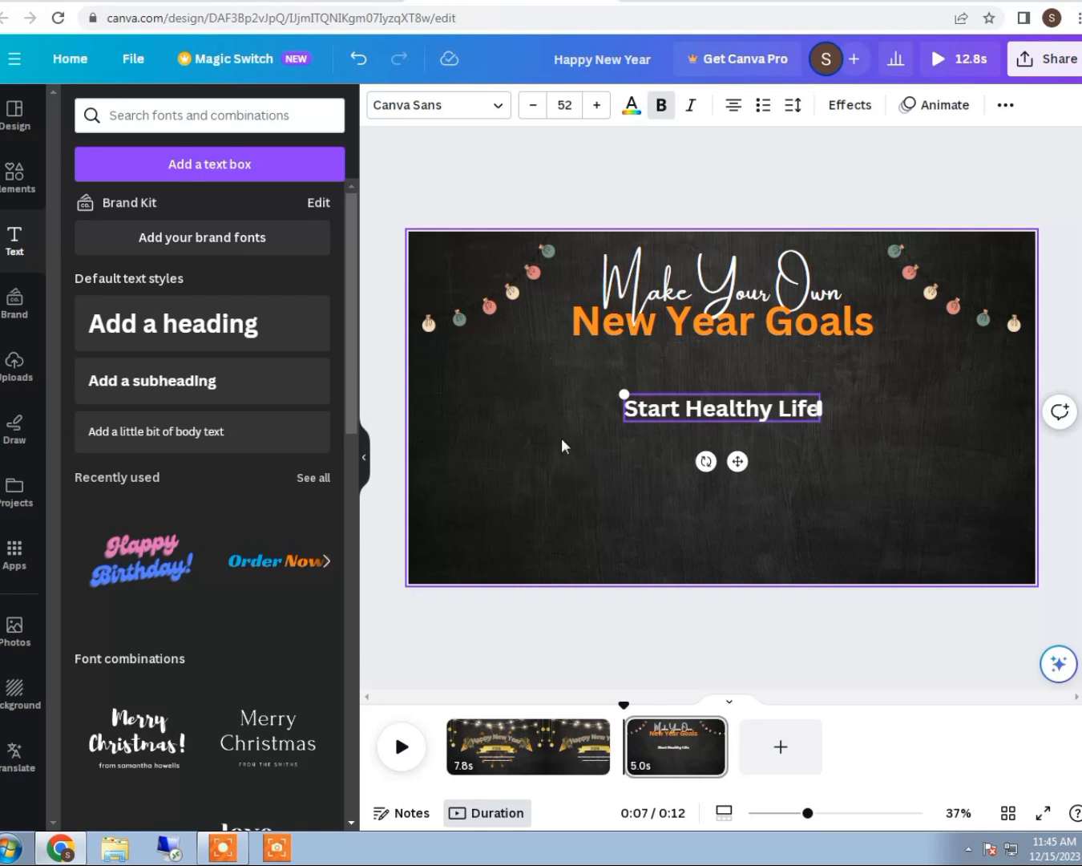
pyautogui.moveTo(732, 462); pyautogui.dragTo(735, 448)
pyautogui.click(736, 437)
# - Duplicate the "Start Healthy Life" line, change the copy to "Read More Book", and left-align it directly below the original
pyautogui.click(723, 408)
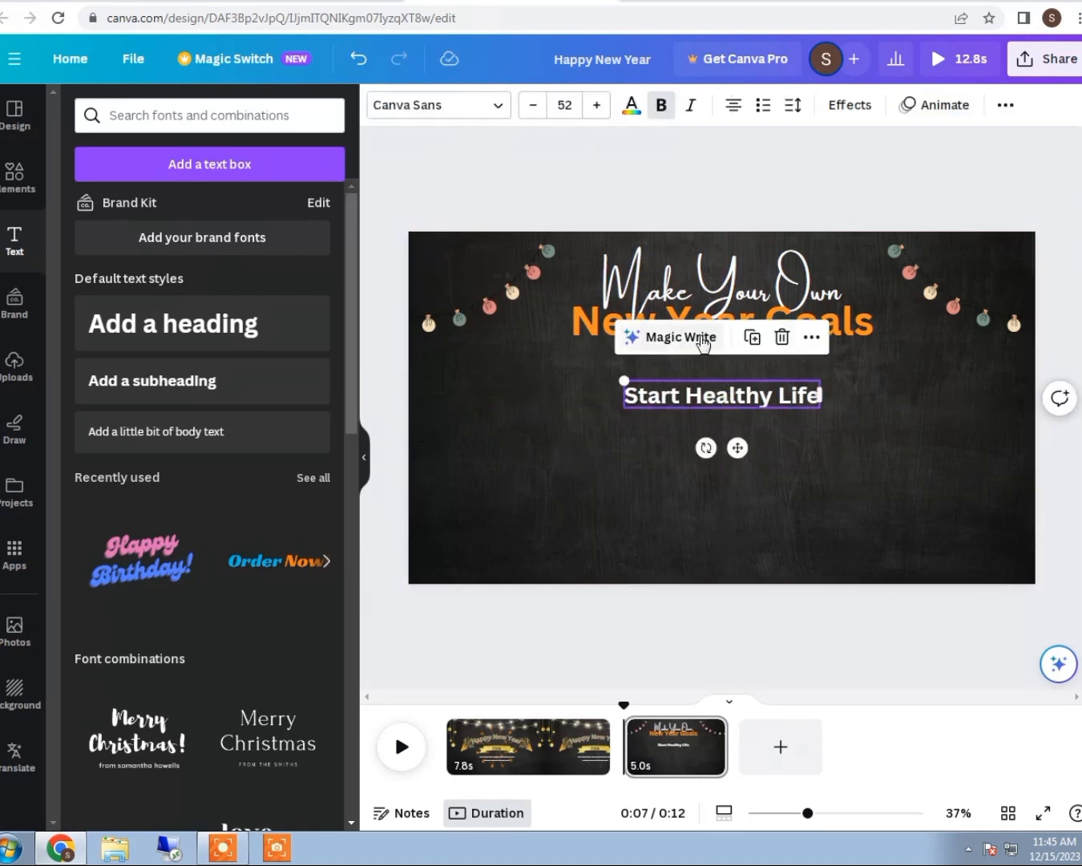
pyautogui.click(760, 344)
pyautogui.moveTo(737, 408); pyautogui.dragTo(731, 424)
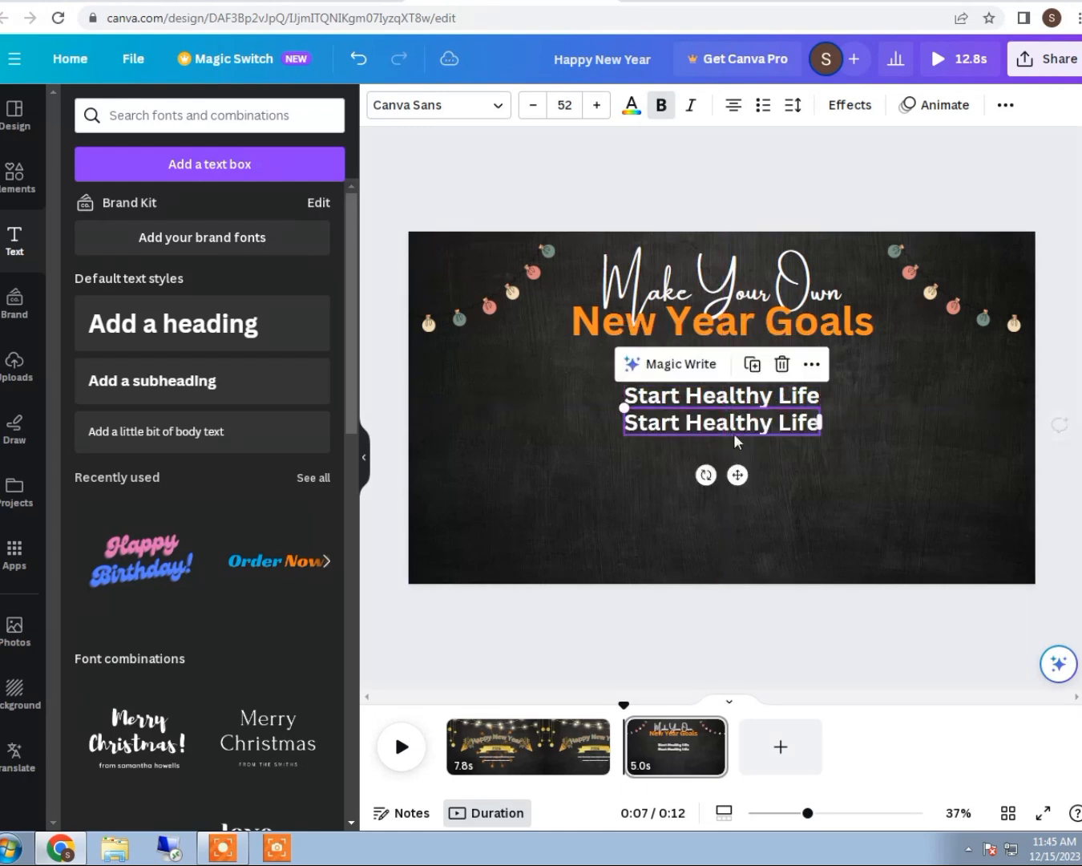
pyautogui.click(734, 433)
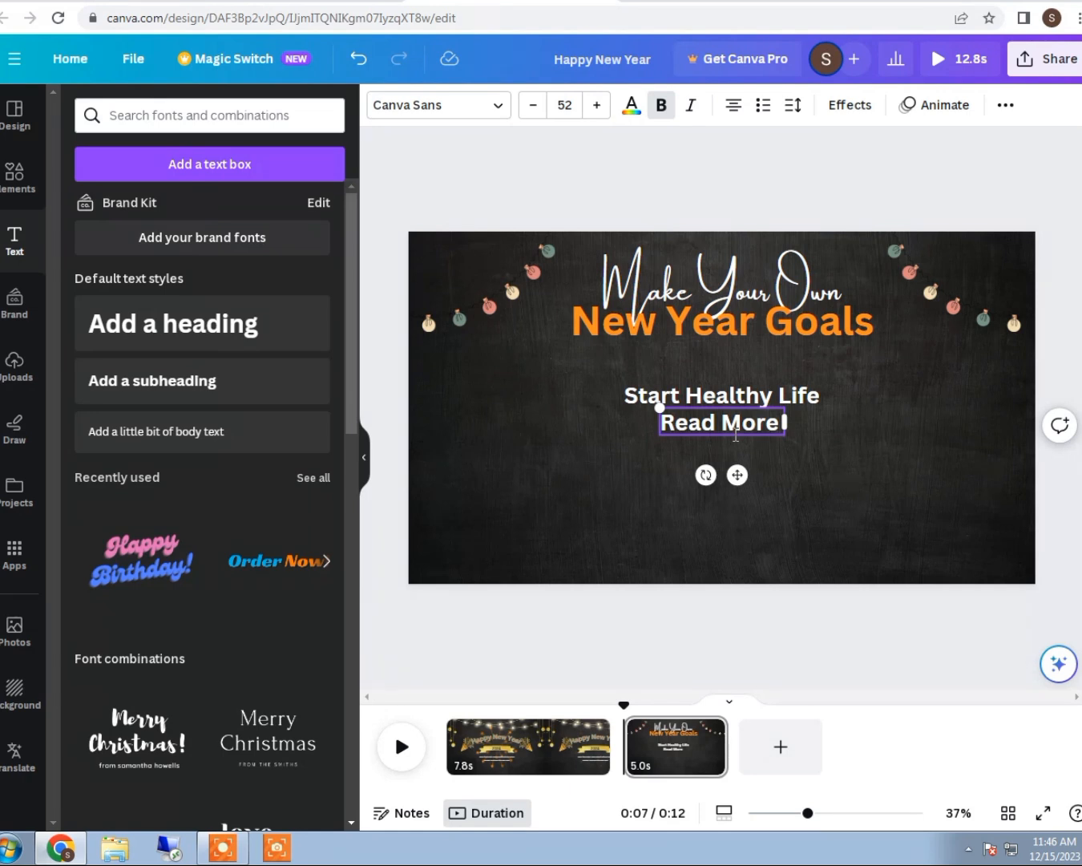
pyautogui.write('ook')
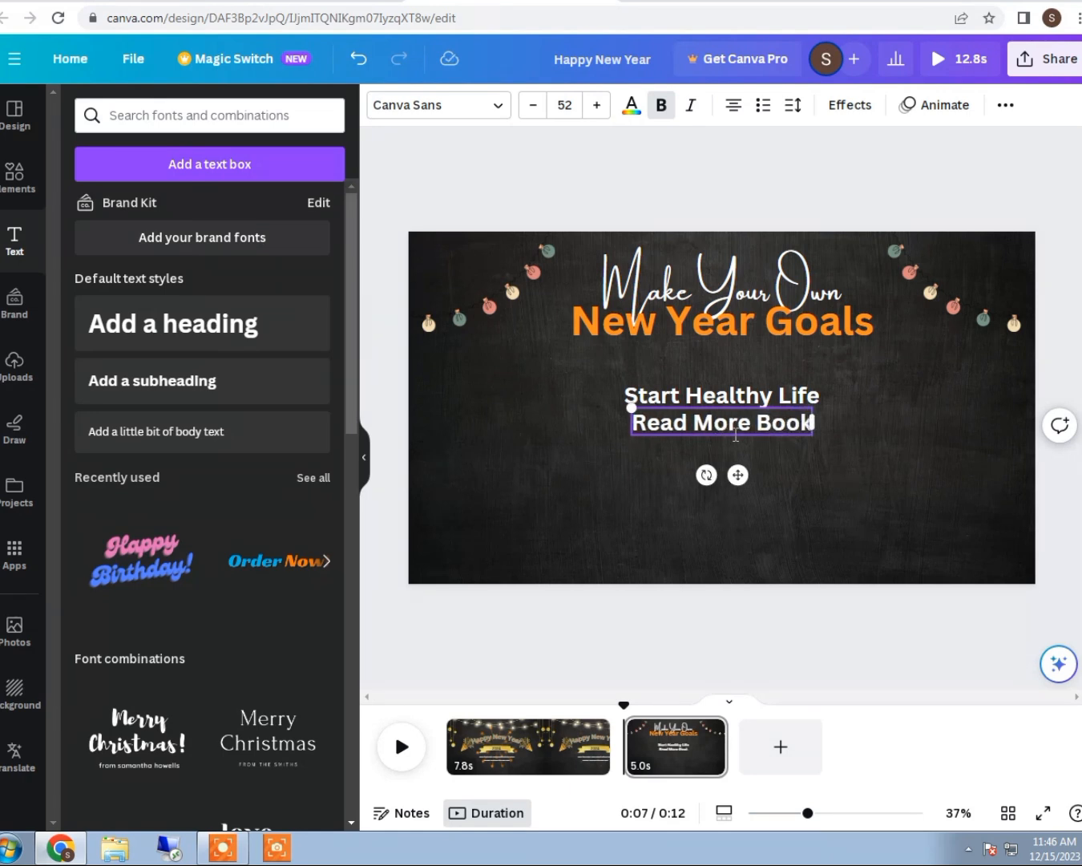
pyautogui.click(785, 488)
pyautogui.moveTo(747, 437)
pyautogui.mouseDown()
pyautogui.moveTo(727, 429)
pyautogui.moveTo(736, 435)
pyautogui.mouseUp()
pyautogui.click(772, 491)
# - Duplicate "Read More Book" below itself, change the copy to "Study Better", and left-align it with equal spacing
pyautogui.click(728, 433)
pyautogui.click(746, 371)
pyautogui.moveTo(721, 437); pyautogui.dragTo(721, 473)
pyautogui.doubleClick(721, 474)
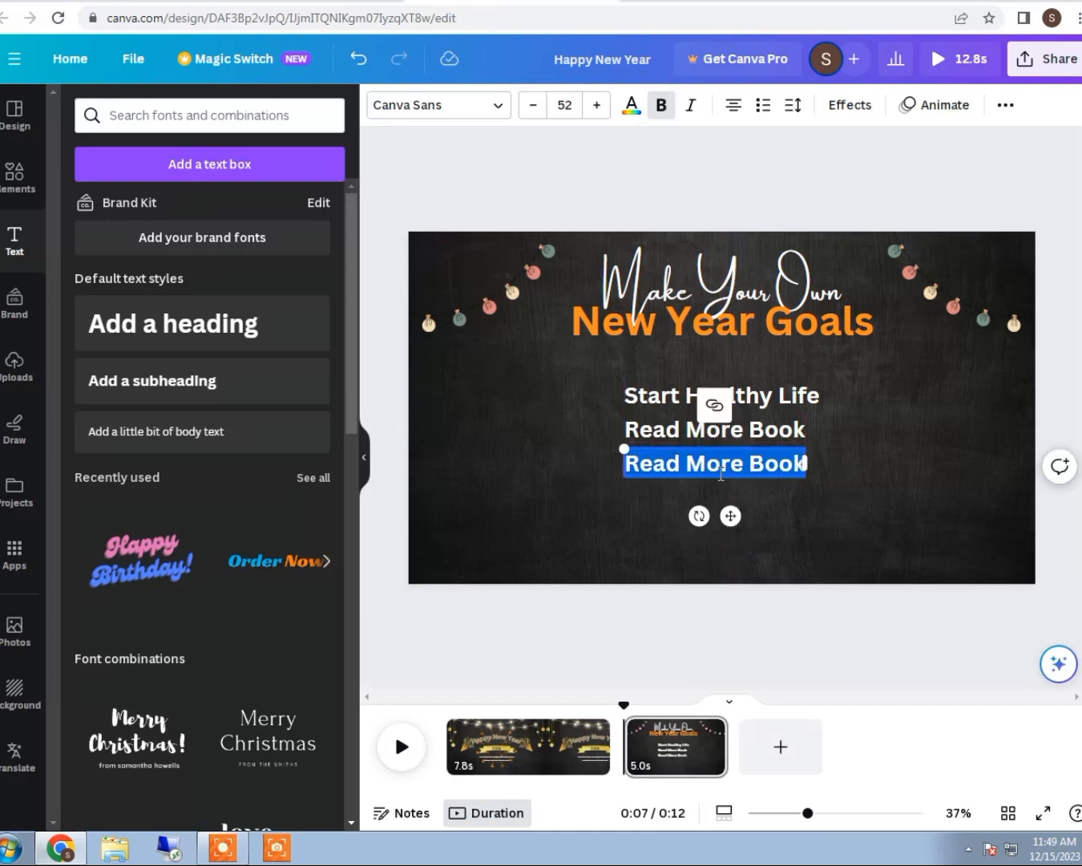
pyautogui.write('Le')
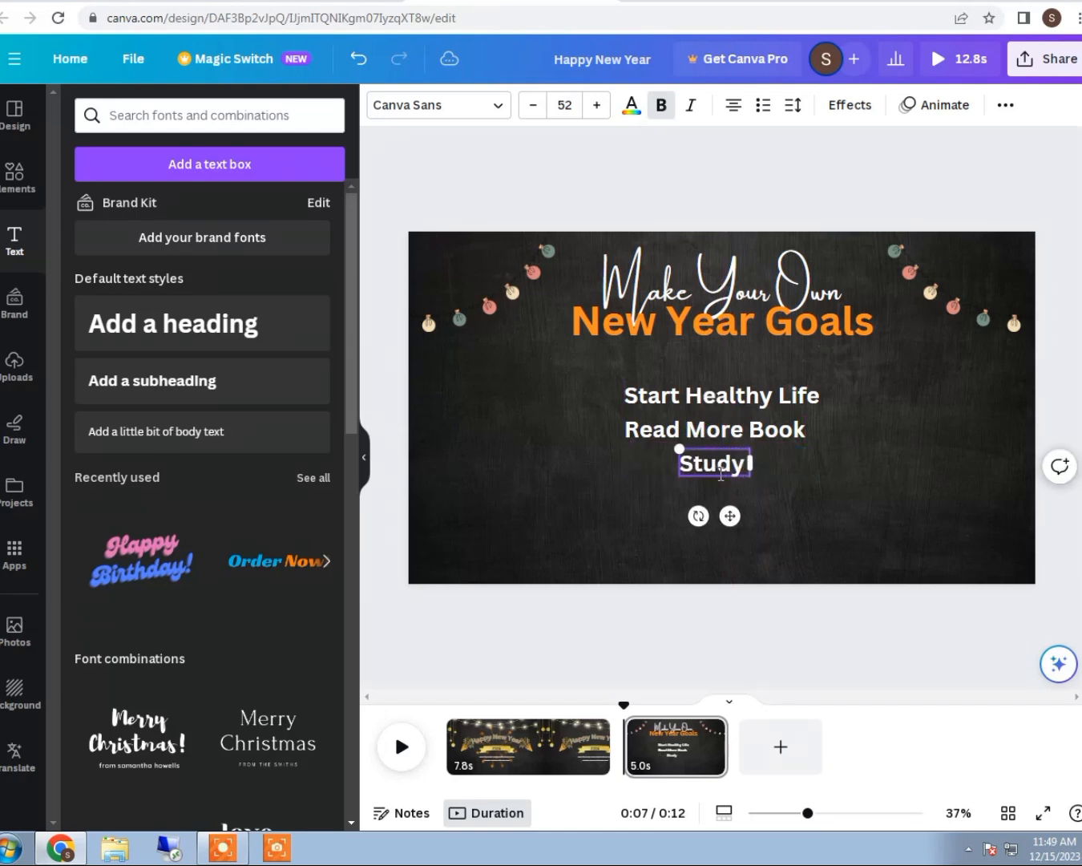
pyautogui.write('udy Better')
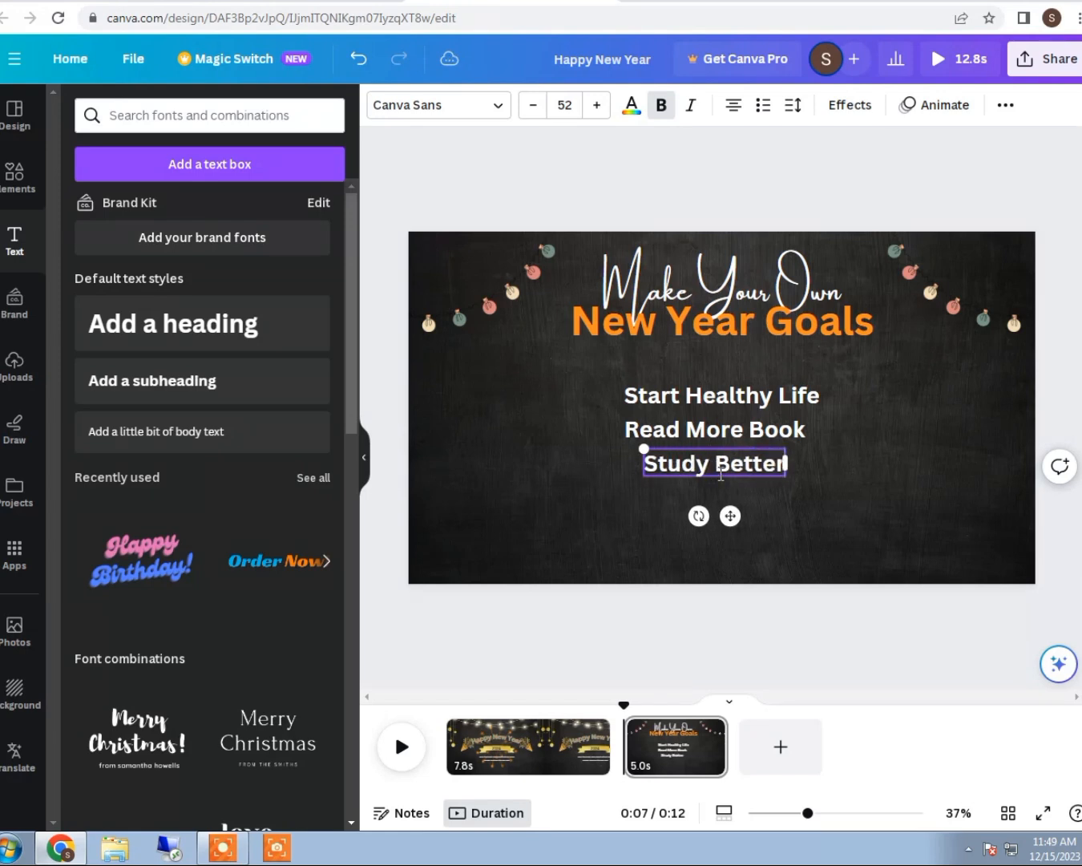
pyautogui.click(748, 505)
pyautogui.moveTo(704, 481); pyautogui.dragTo(685, 477)
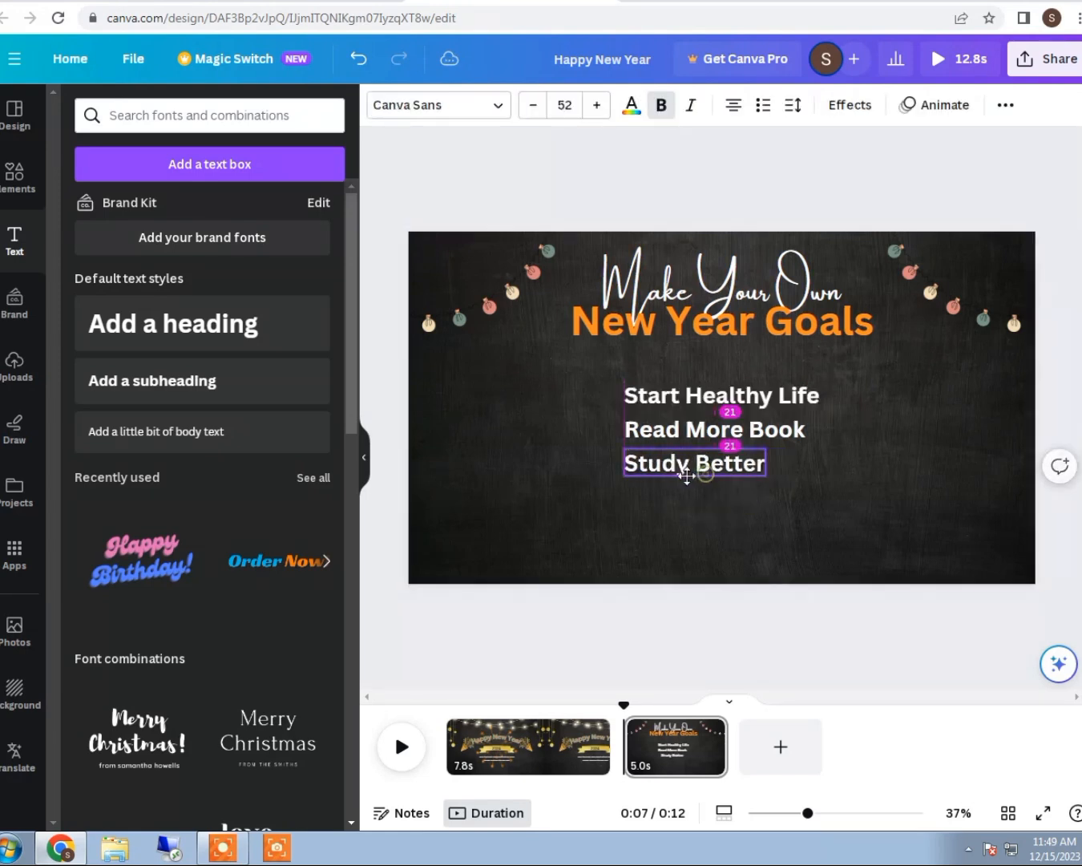
# - Duplicate "Study Better" below itself, change the copy to "Learn New Skill", and left-align it with the other goals
pyautogui.click(733, 406)
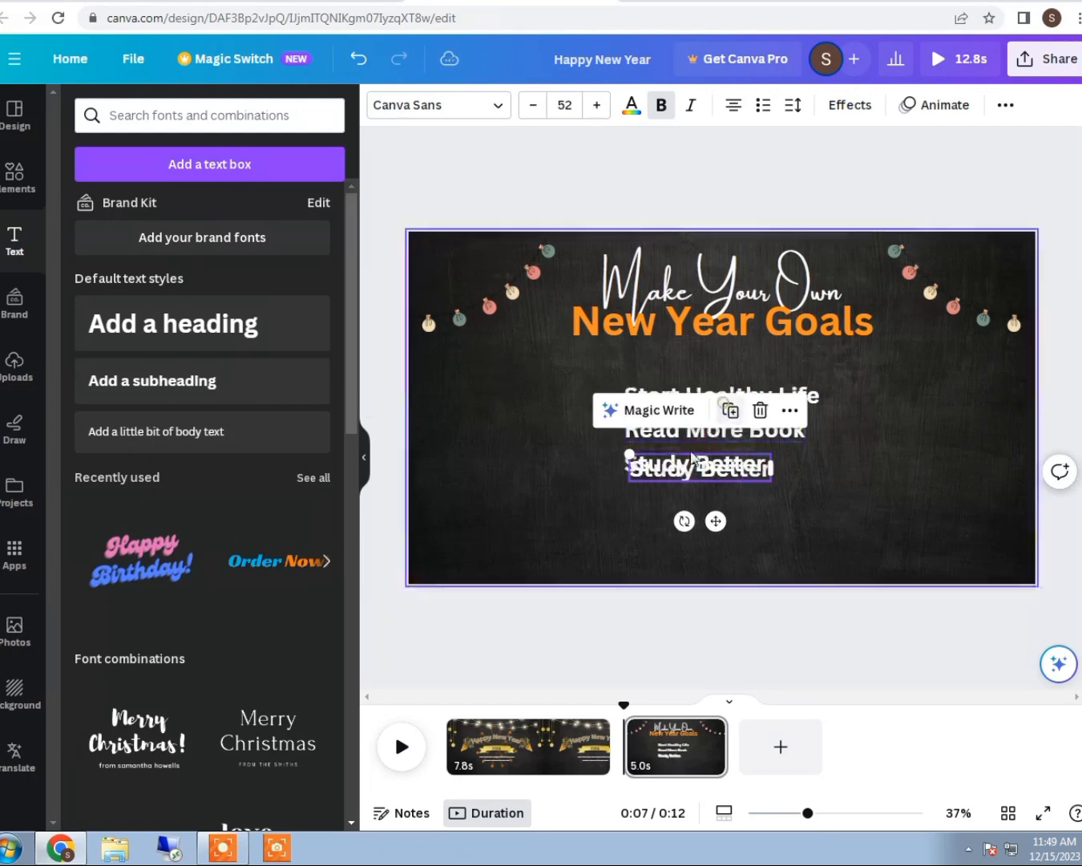
pyautogui.doubleClick(683, 499)
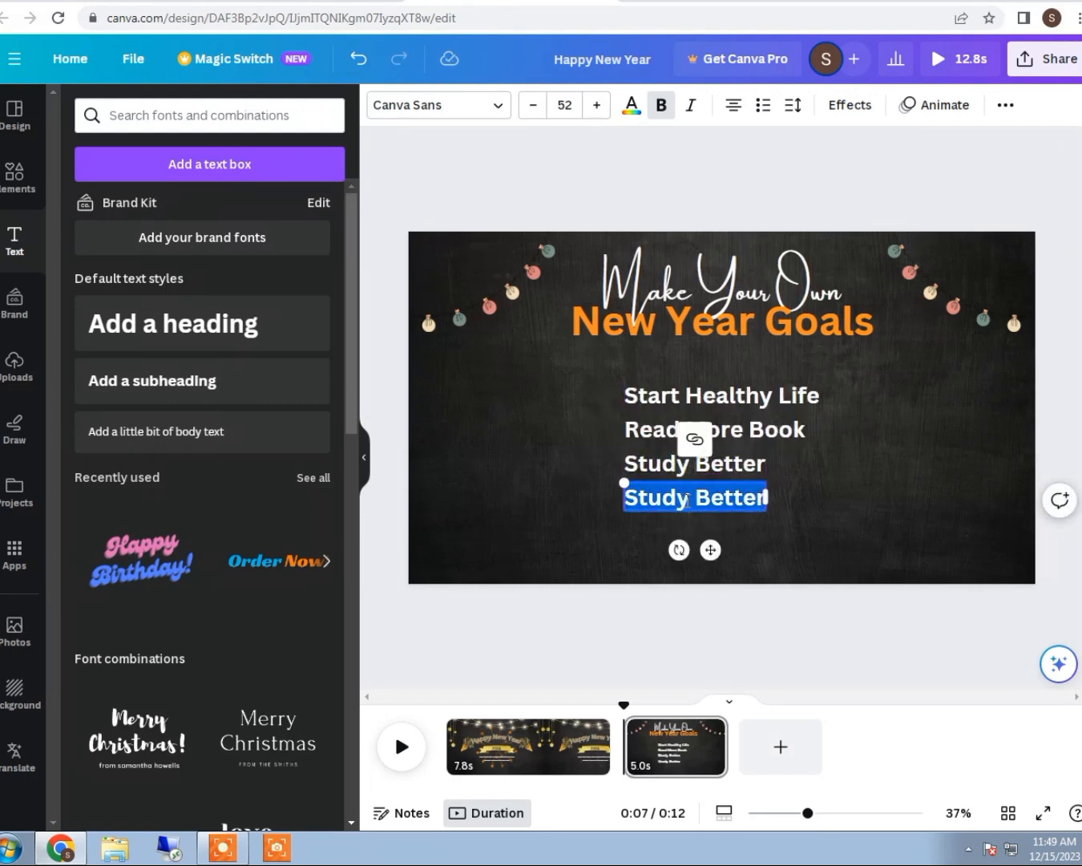
pyautogui.press('BackSpace')
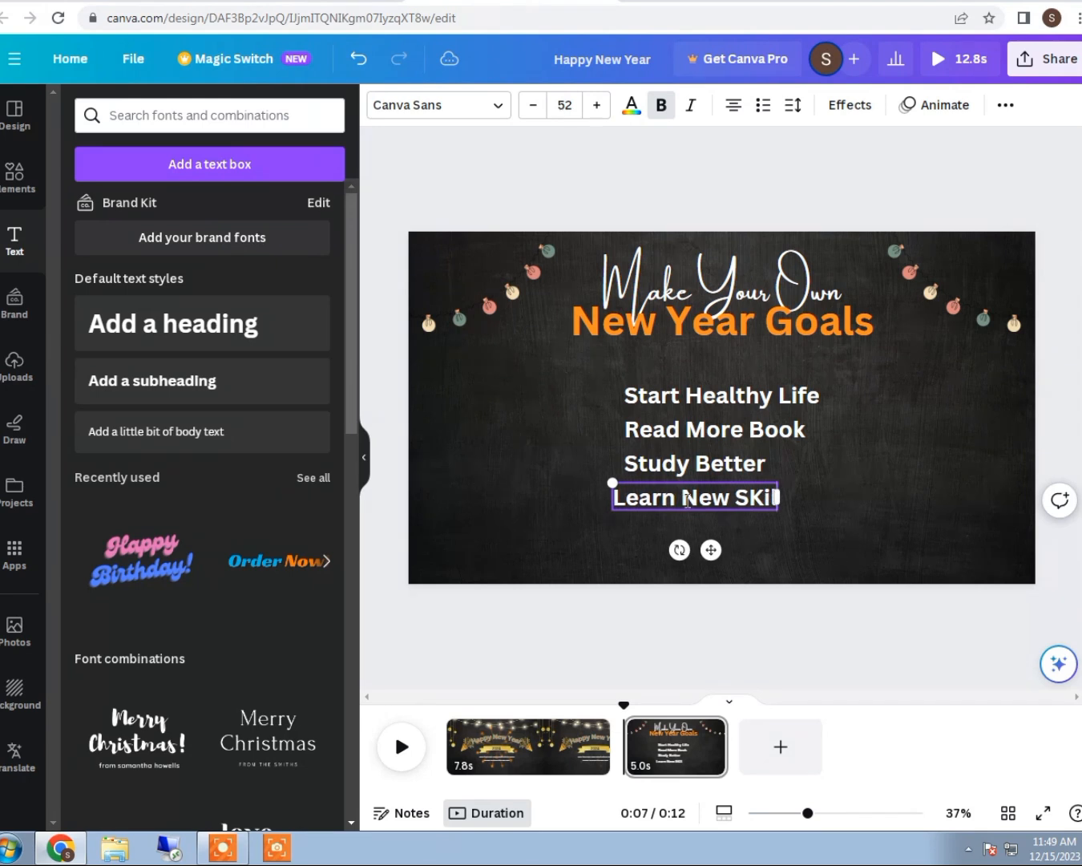
pyautogui.press('BackSpace')
pyautogui.press('BackSpace')
pyautogui.press('BackSpace')
pyautogui.write('kill')
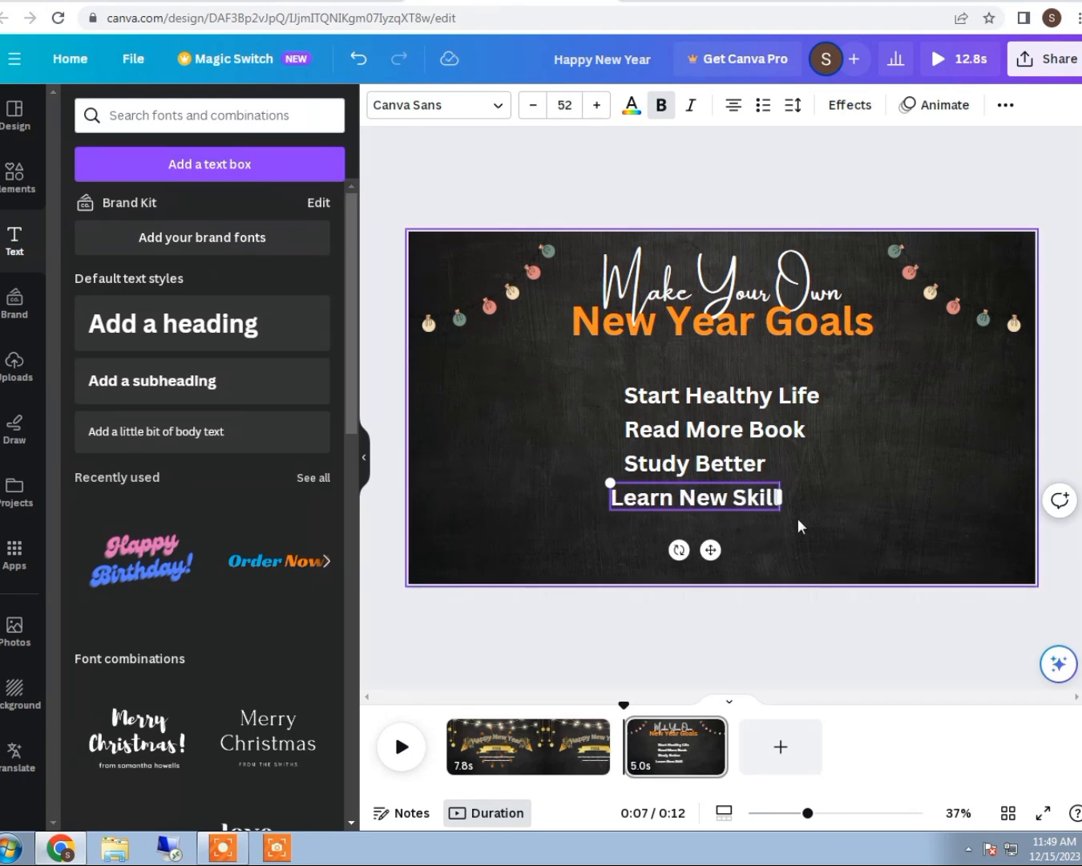
pyautogui.click(674, 543)
pyautogui.click(684, 508)
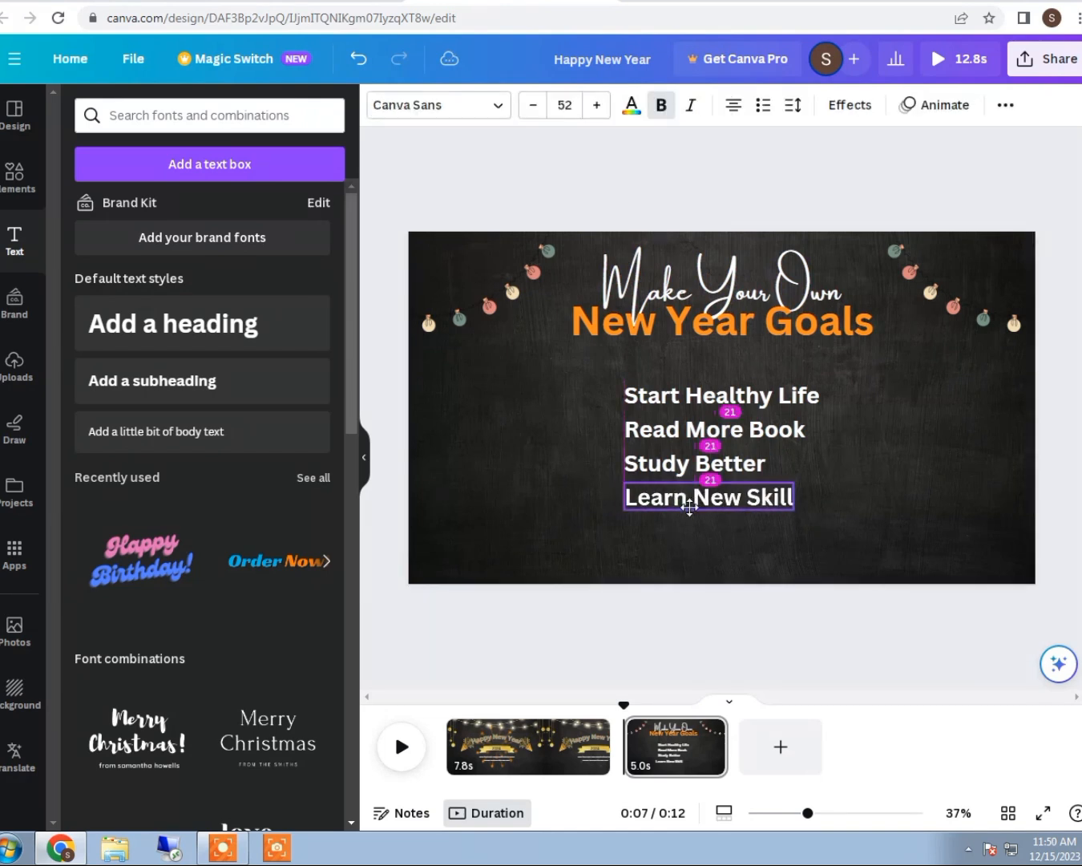
# - Enlarge all four goal lines together to size 57.5 and set their font to Ancient signboards
pyautogui.moveTo(815, 558); pyautogui.dragTo(677, 384)
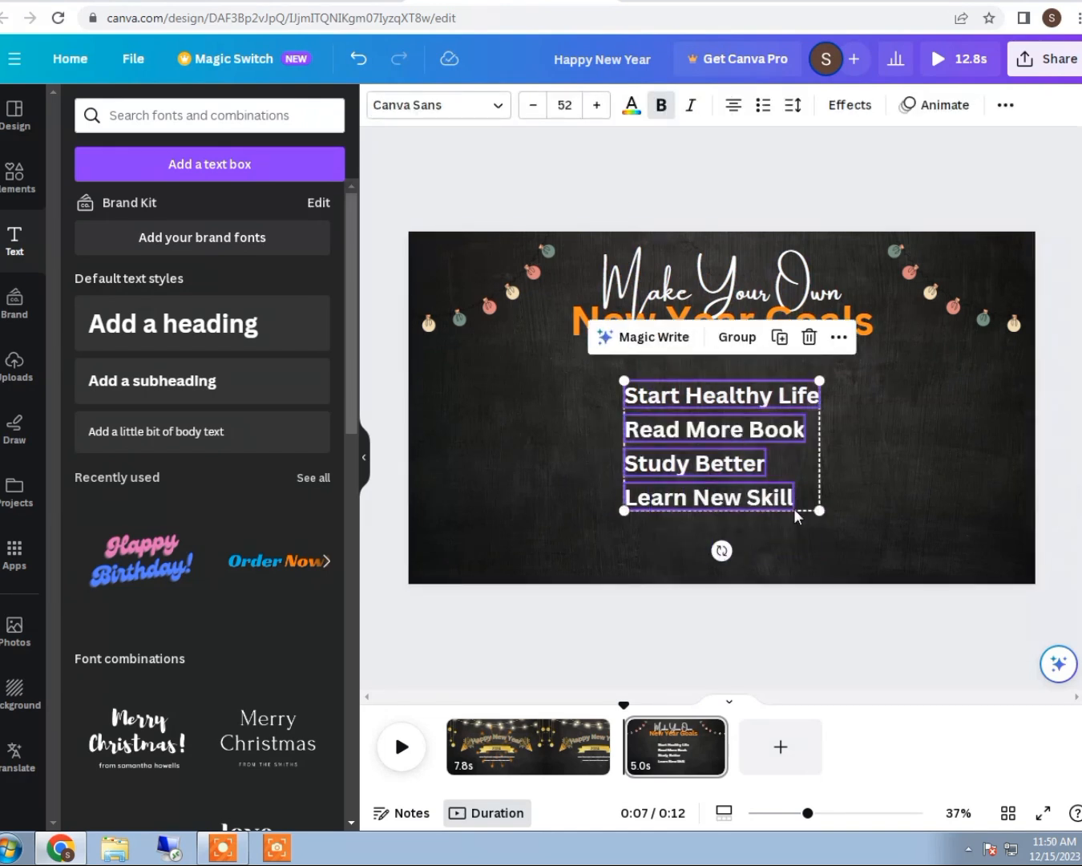
pyautogui.moveTo(819, 510); pyautogui.dragTo(840, 523)
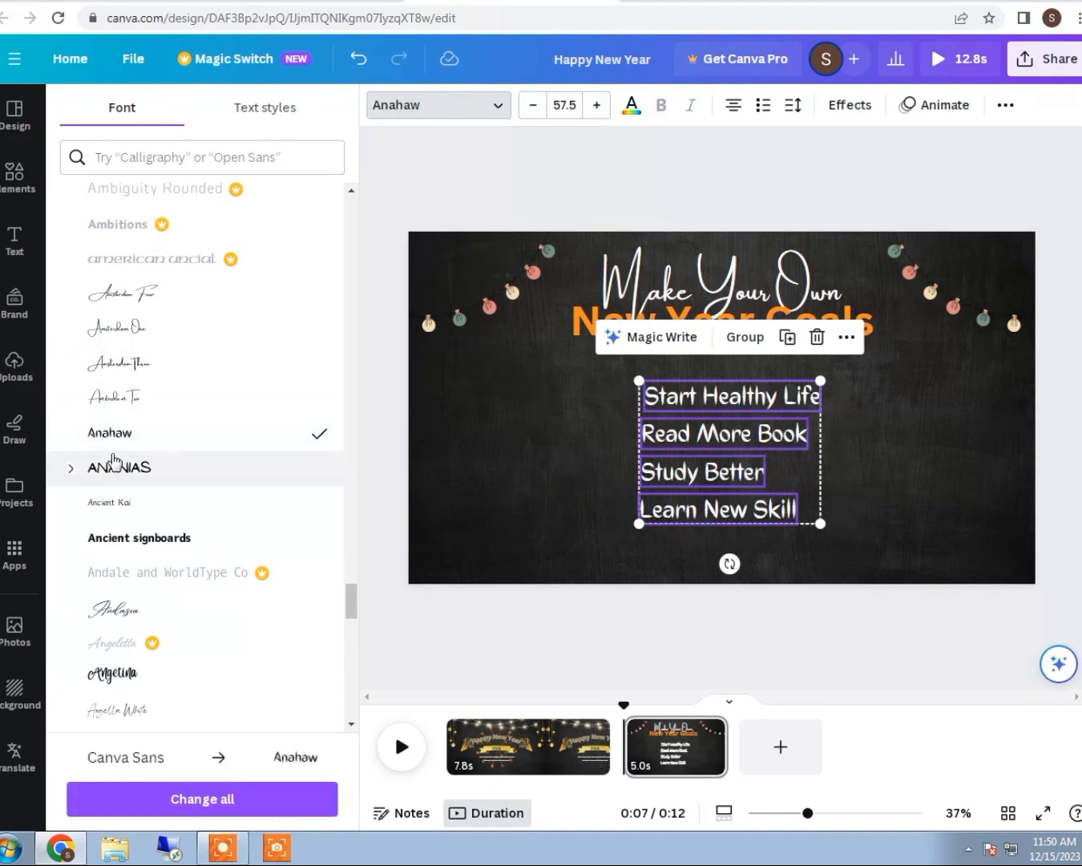
pyautogui.scroll(-3, 222, 458)
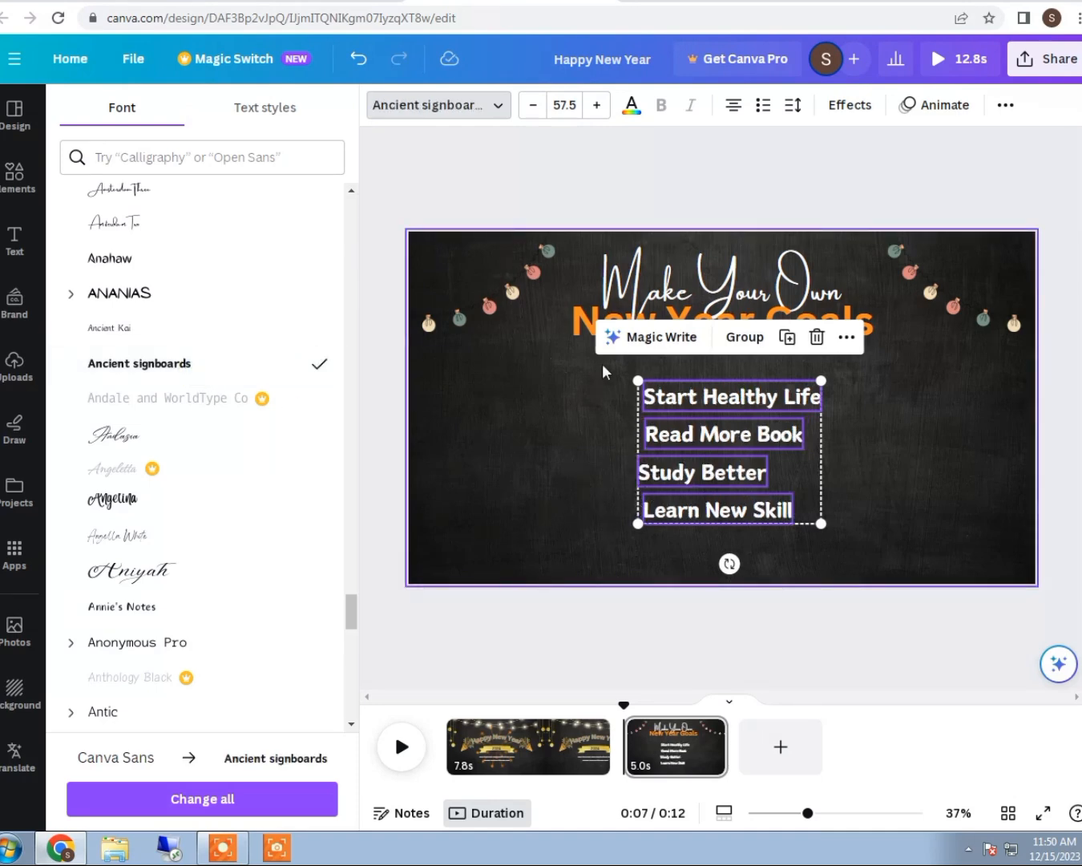
# - Left-align the text of the four goal lines, centre the list on the page, and recolour all four lines pale cream
pyautogui.click(637, 408)
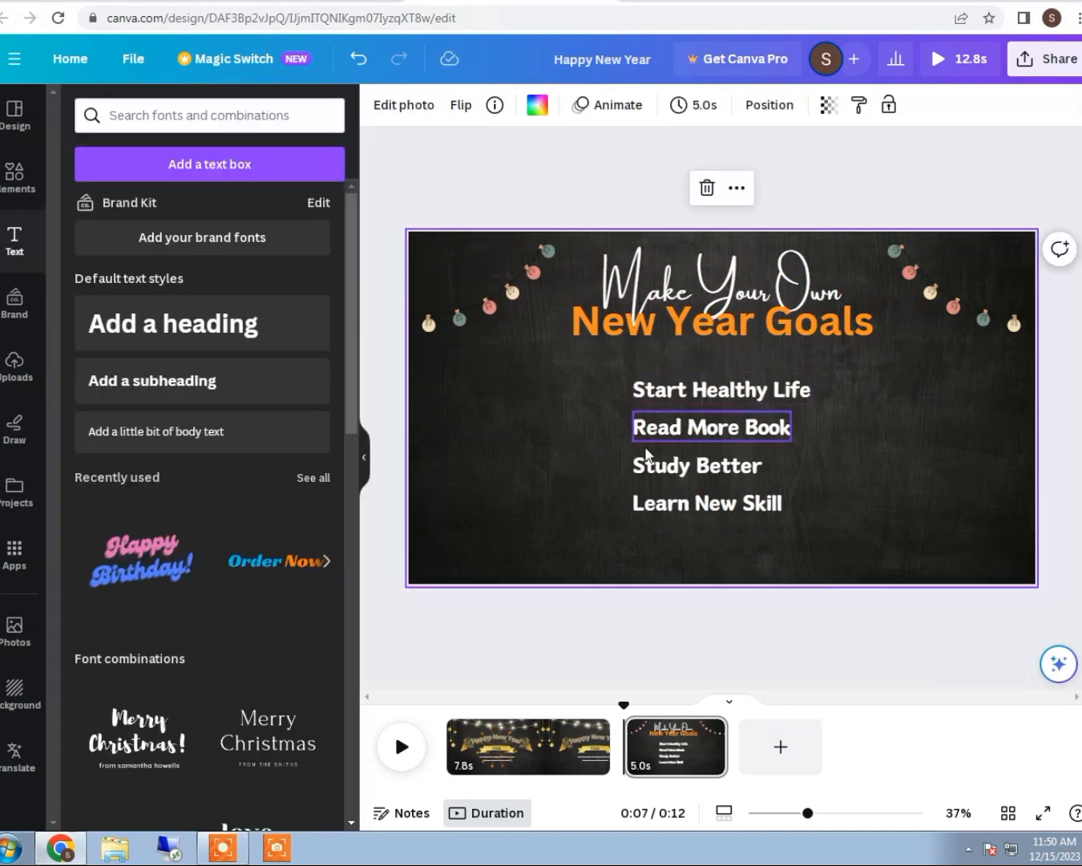
pyautogui.click(619, 393)
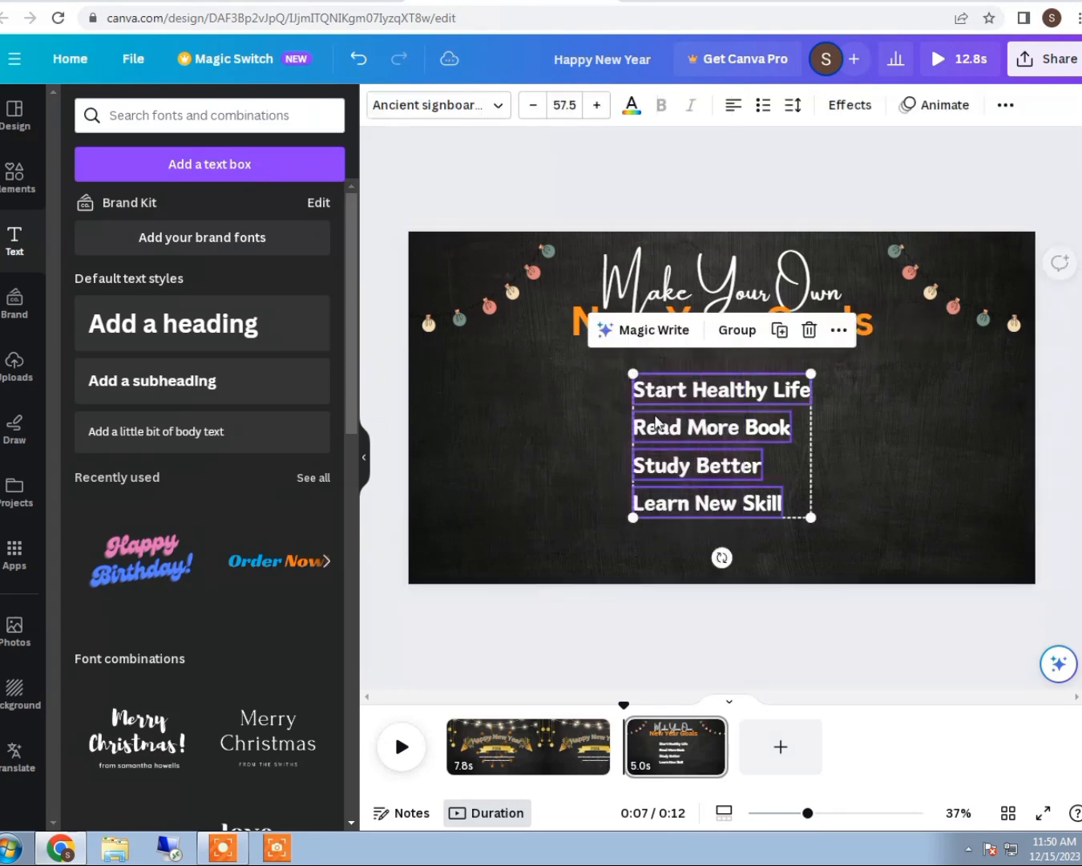
pyautogui.click(492, 109)
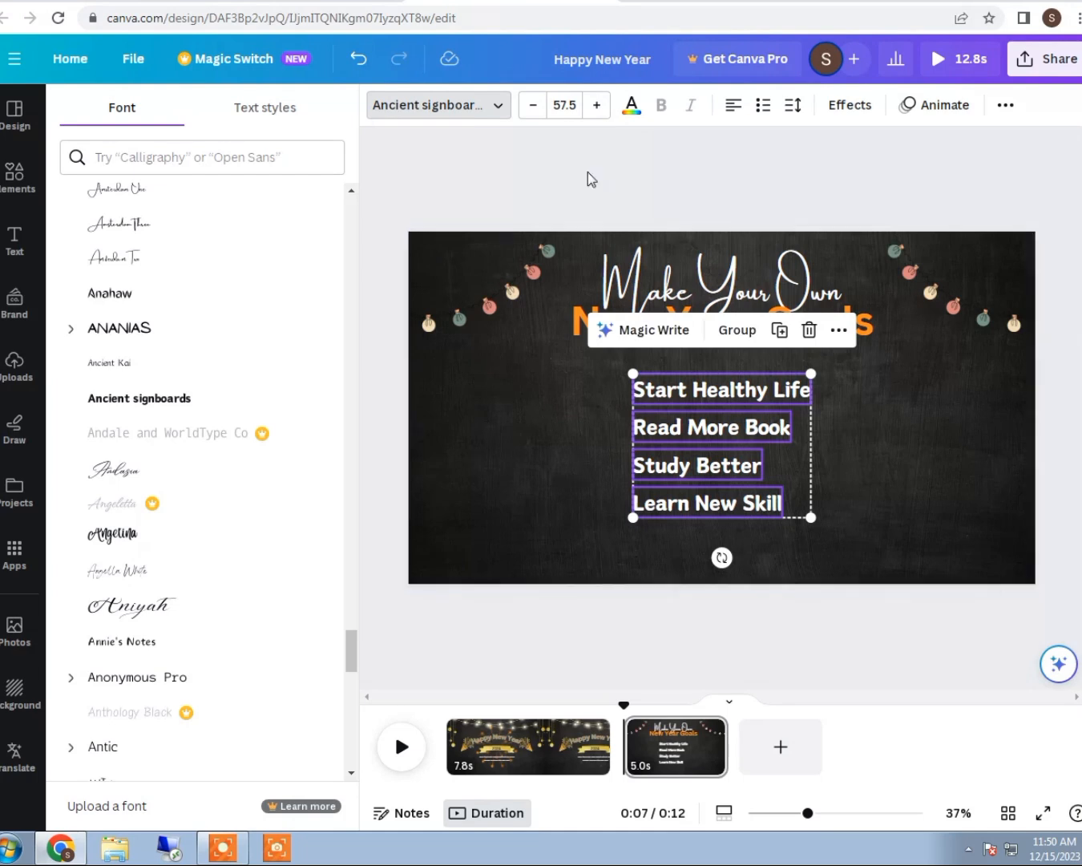
pyautogui.click(631, 106)
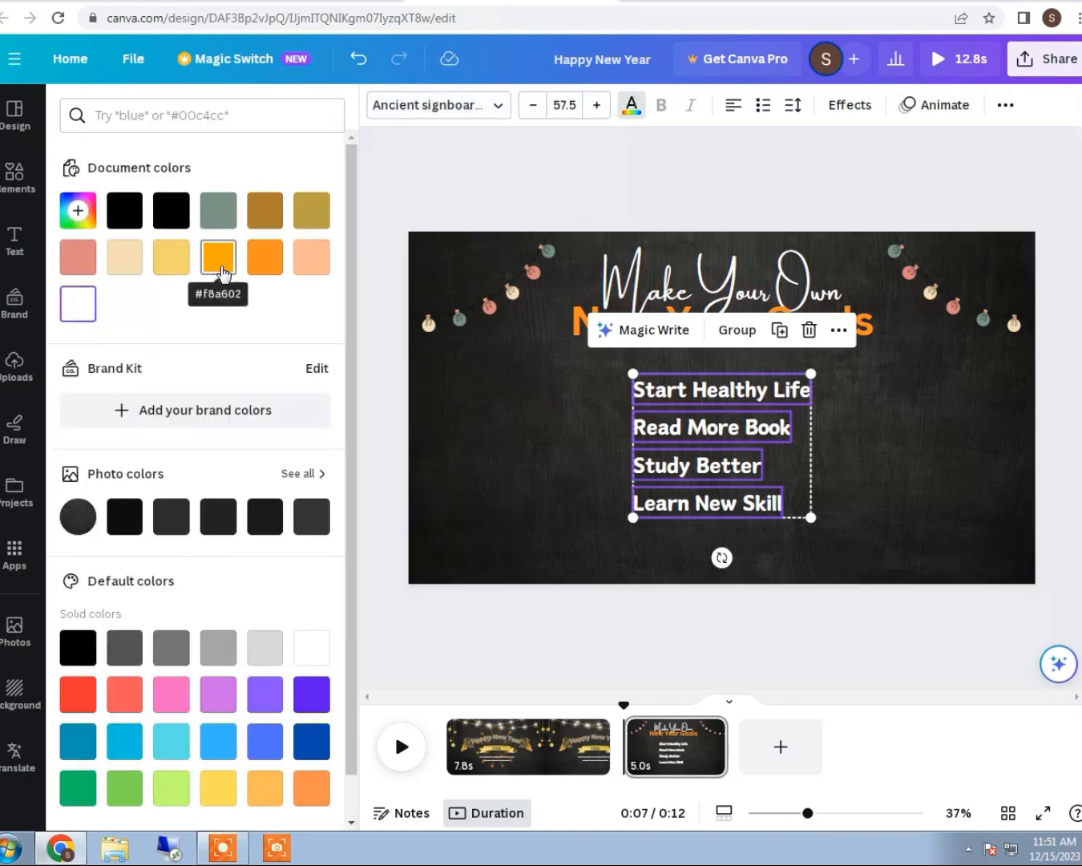
pyautogui.click(175, 271)
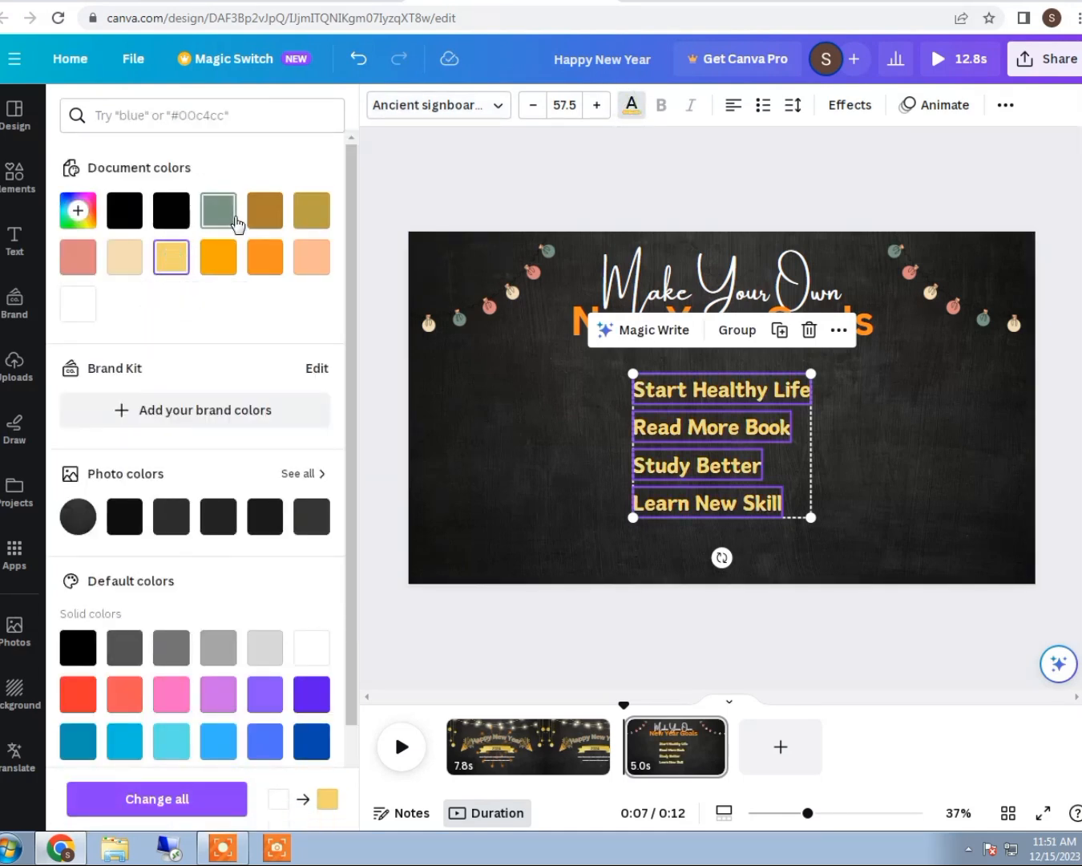
pyautogui.click(234, 221)
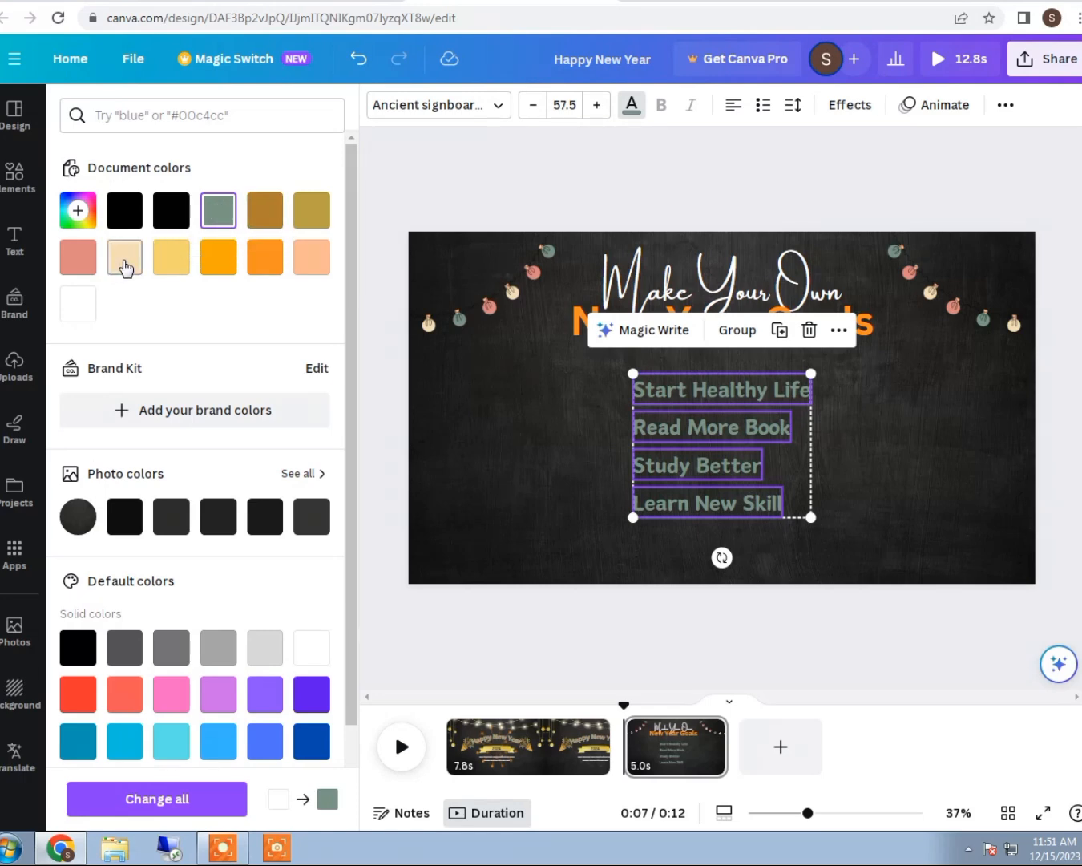
pyautogui.click(124, 264)
pyautogui.click(594, 491)
# - Search the graphics for "tick" and add the olive-green check mark to the goals page
pyautogui.click(26, 241)
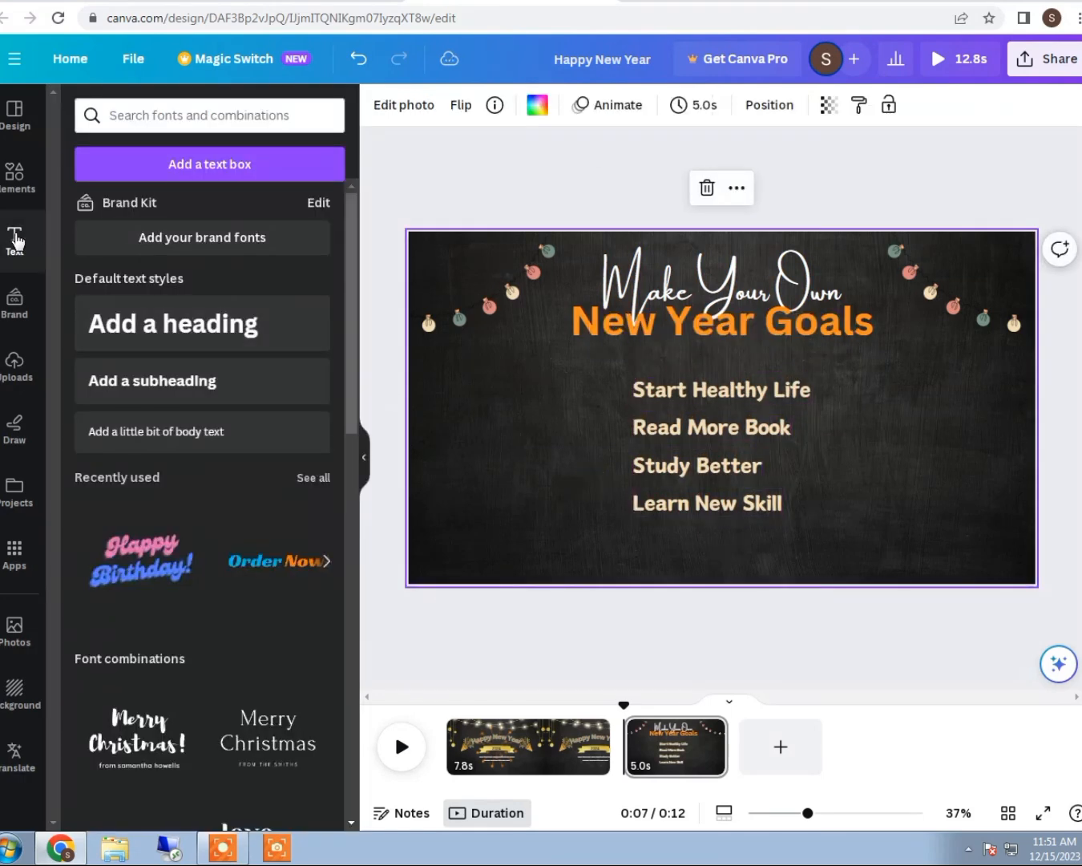
pyautogui.click(17, 187)
pyautogui.click(177, 120)
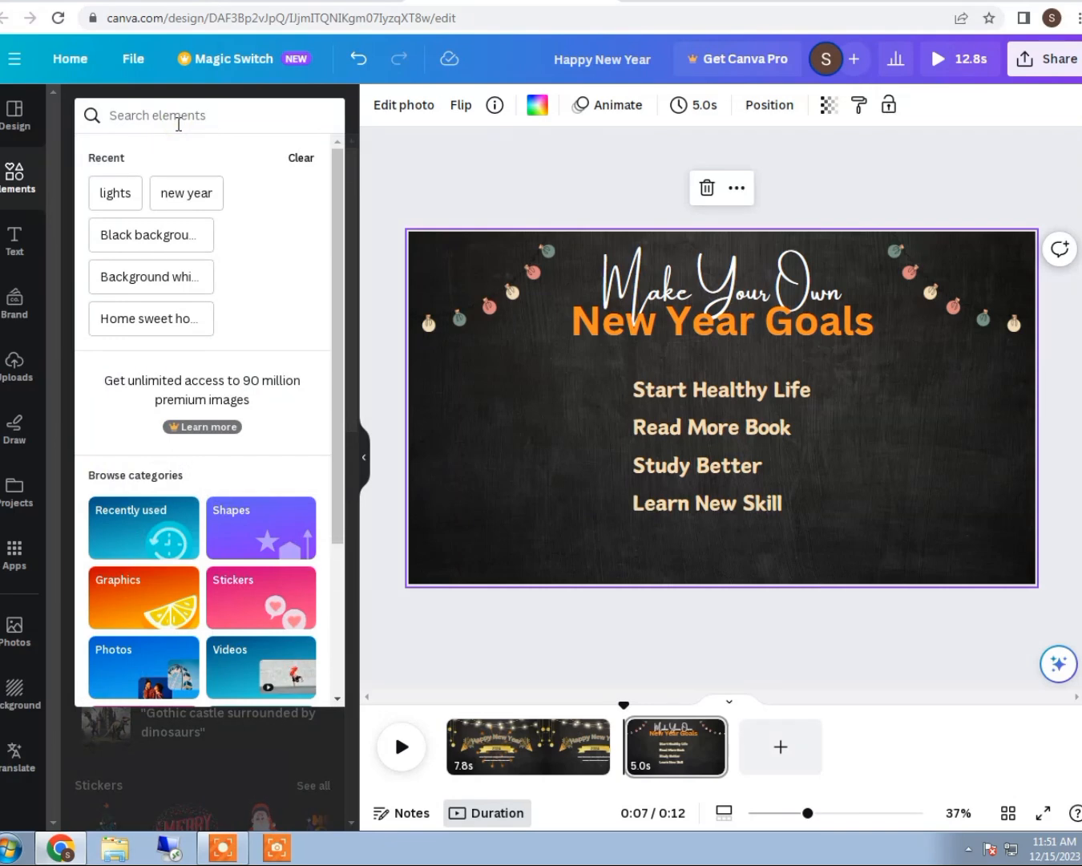
pyautogui.write('ti')
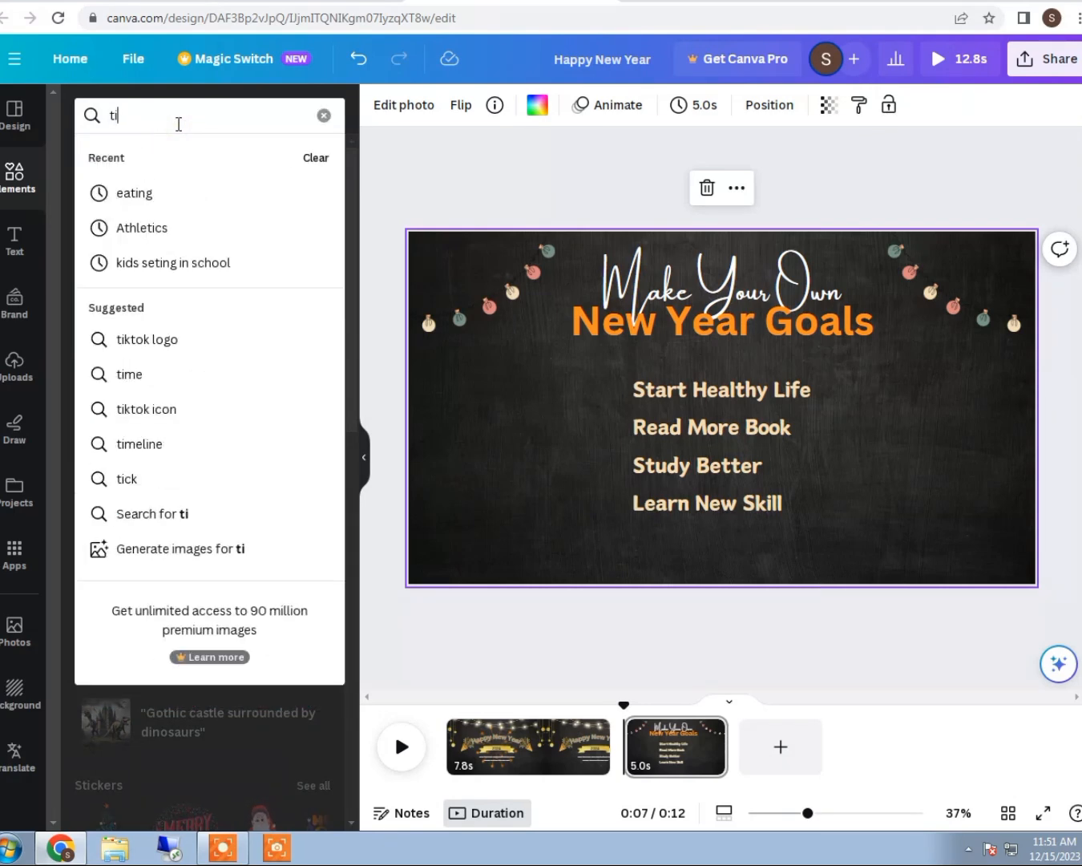
pyautogui.write('ck')
pyautogui.press('Return')
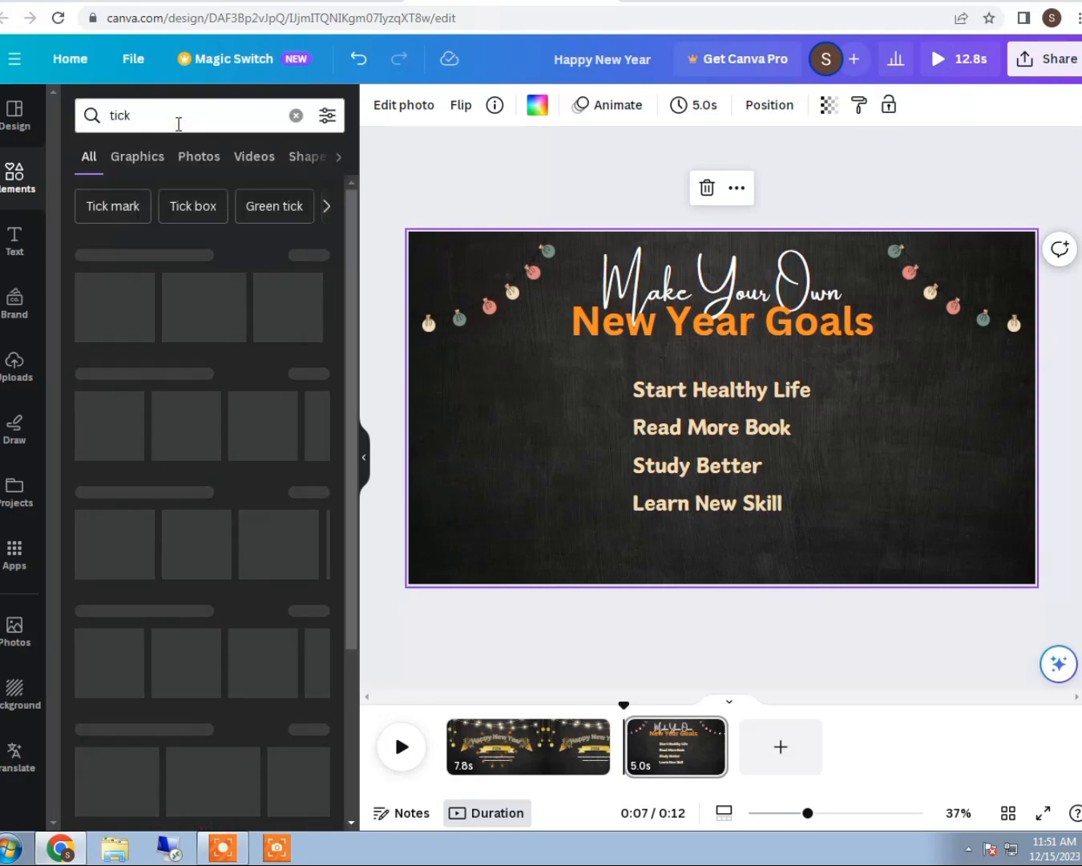
pyautogui.click(156, 156)
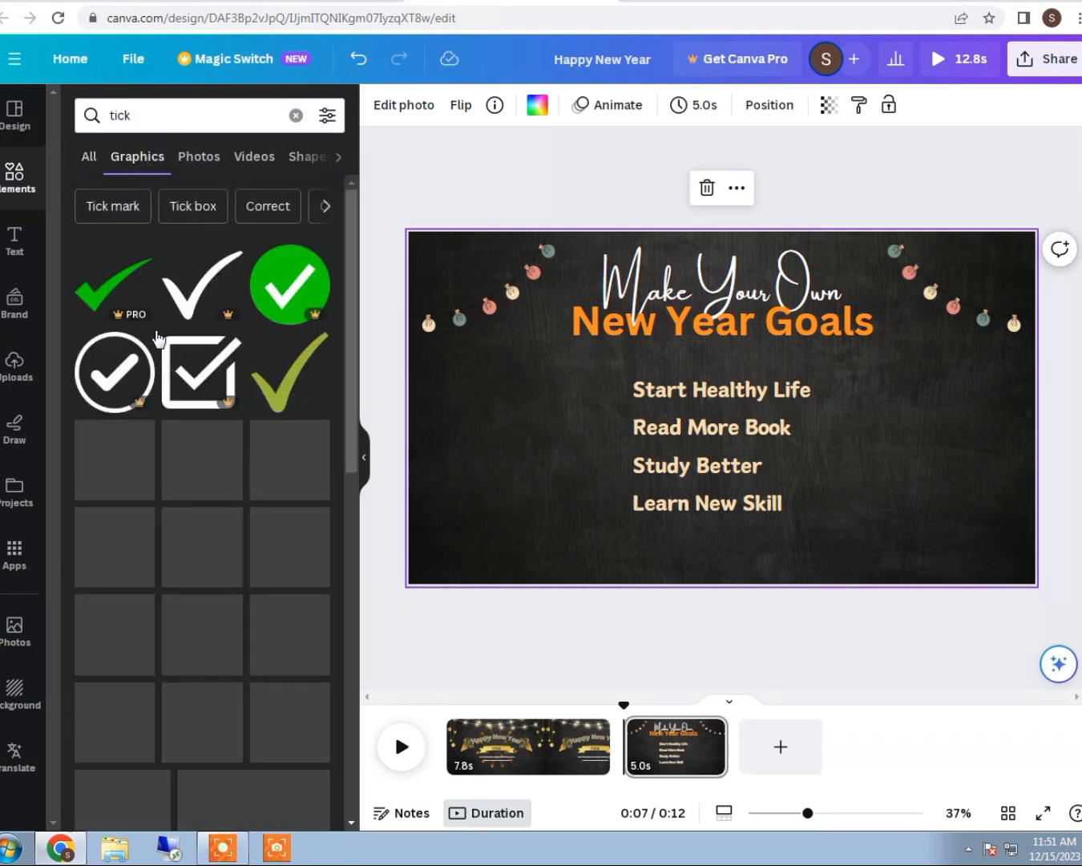
pyautogui.click(285, 367)
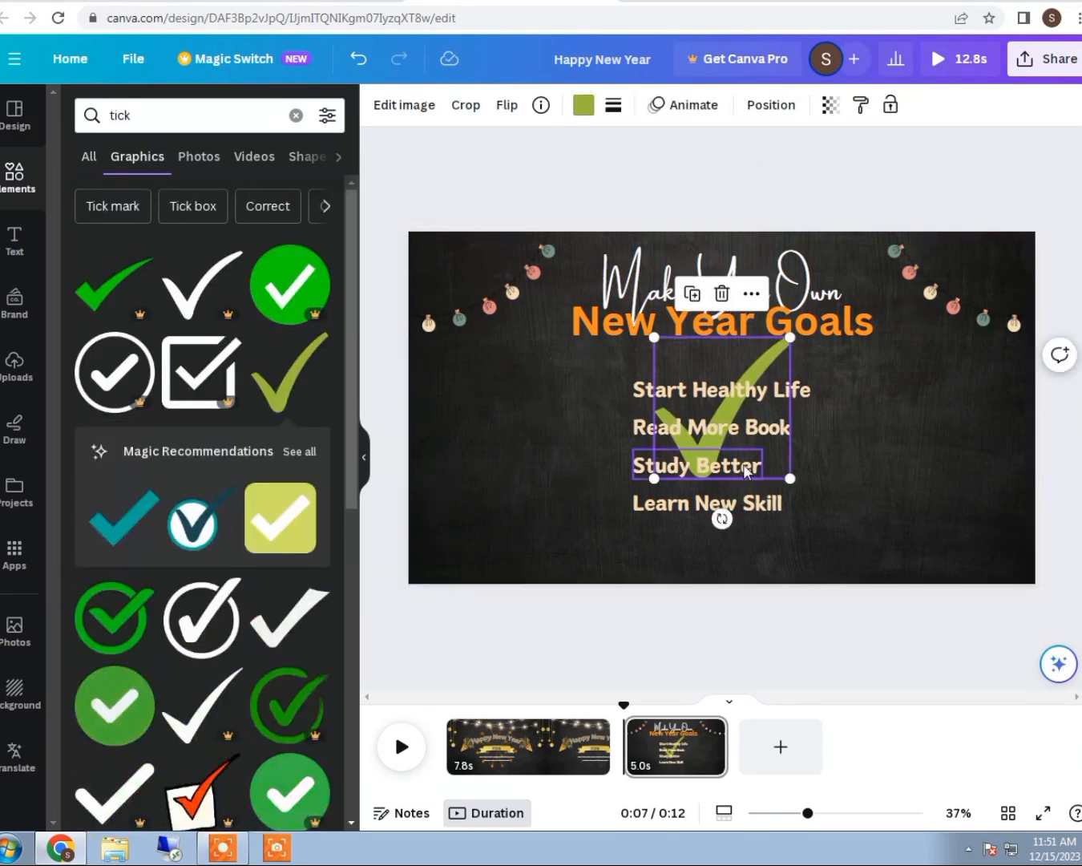
# - Shrink the check mark to text height beside "Start Healthy Life" and duplicate it in line beside the other three goals
pyautogui.moveTo(789, 479)
pyautogui.mouseDown()
pyautogui.moveTo(757, 461)
pyautogui.moveTo(683, 368)
pyautogui.moveTo(661, 373)
pyautogui.moveTo(629, 439)
pyautogui.moveTo(626, 475)
pyautogui.mouseUp()
pyautogui.click(582, 339)
pyautogui.click(582, 373)
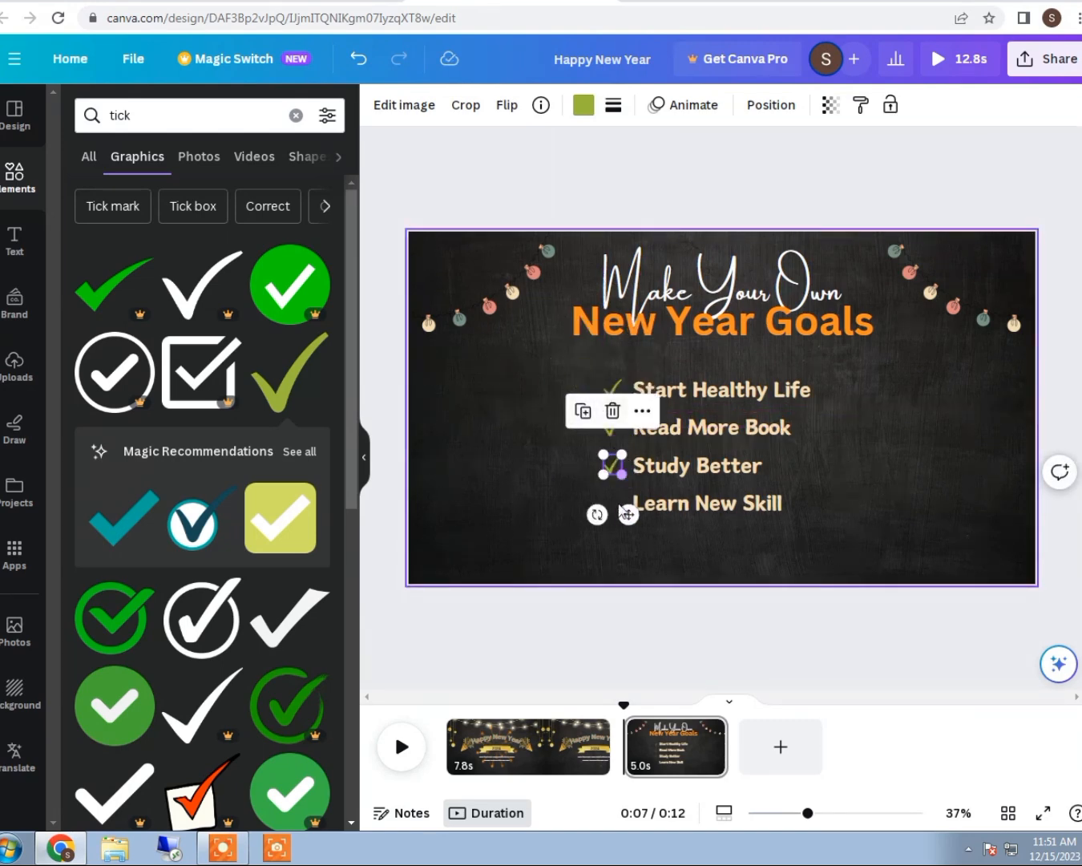
pyautogui.click(583, 410)
pyautogui.click(839, 494)
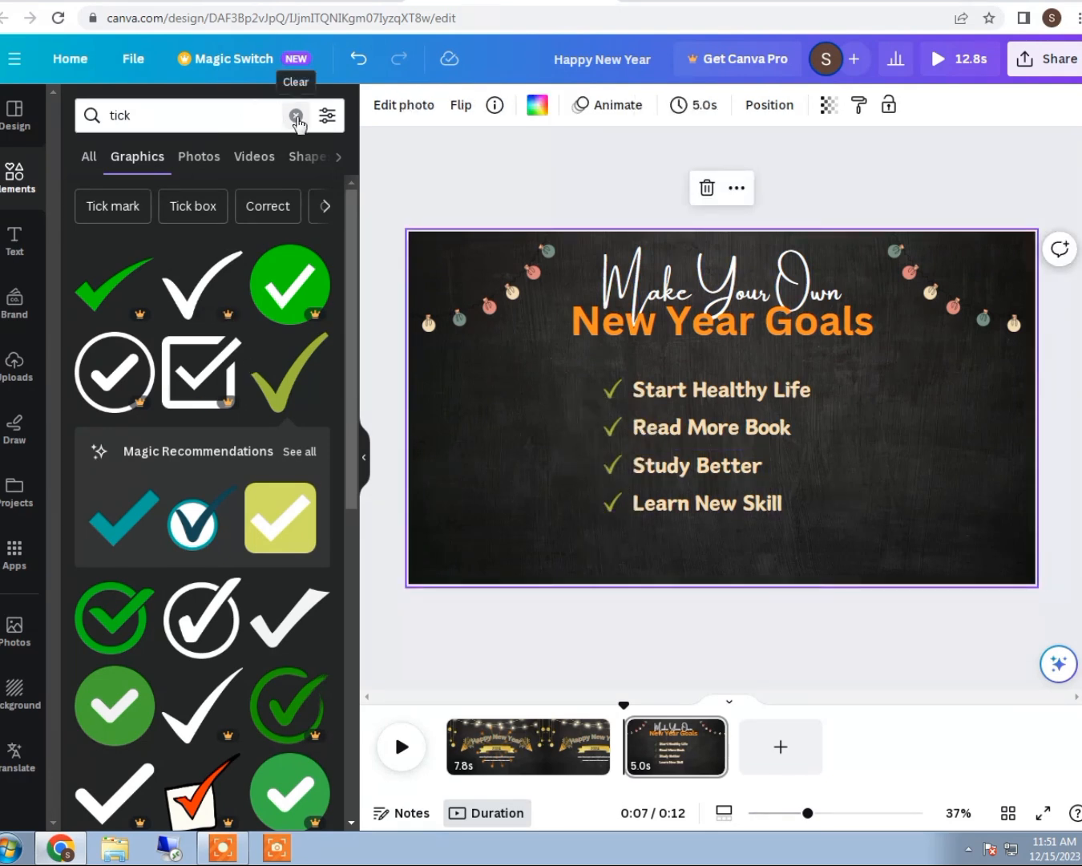
# - Search the graphics for "gift box" and place a small green polka-dot gift with a red ribbon in the page's bottom-left corner
pyautogui.click(296, 117)
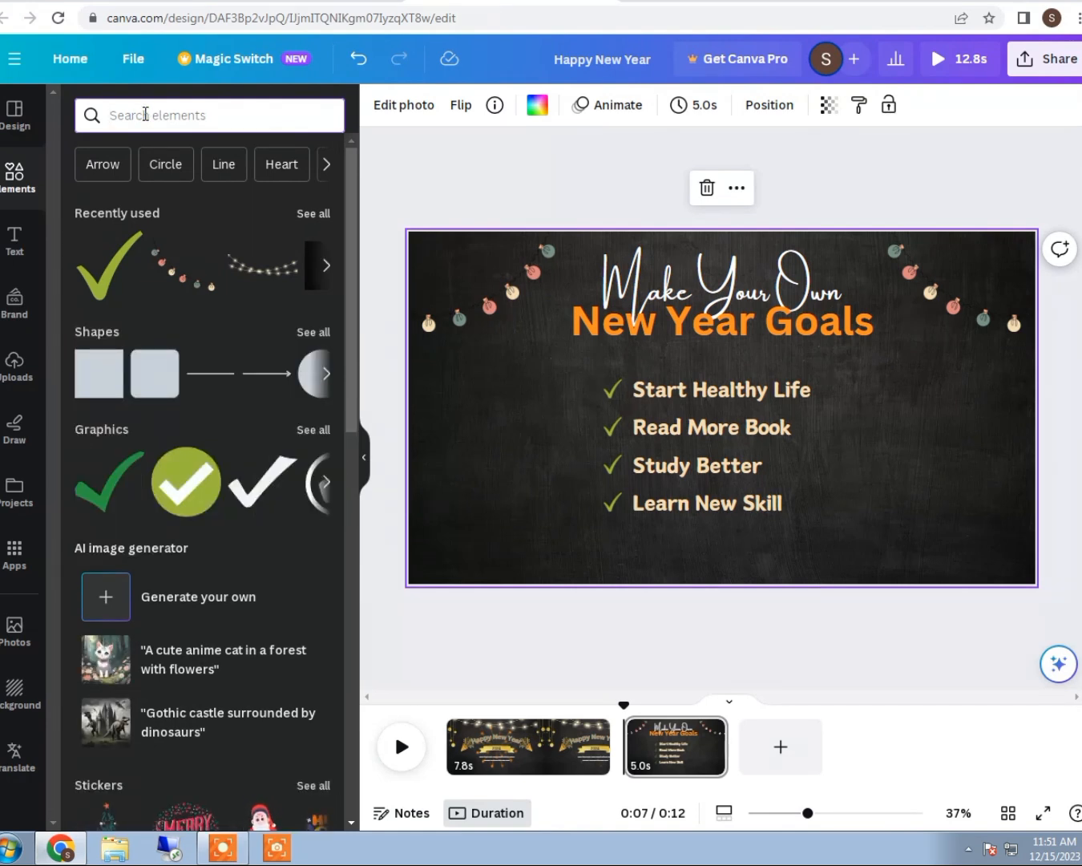
pyautogui.click(146, 114)
pyautogui.write('gi')
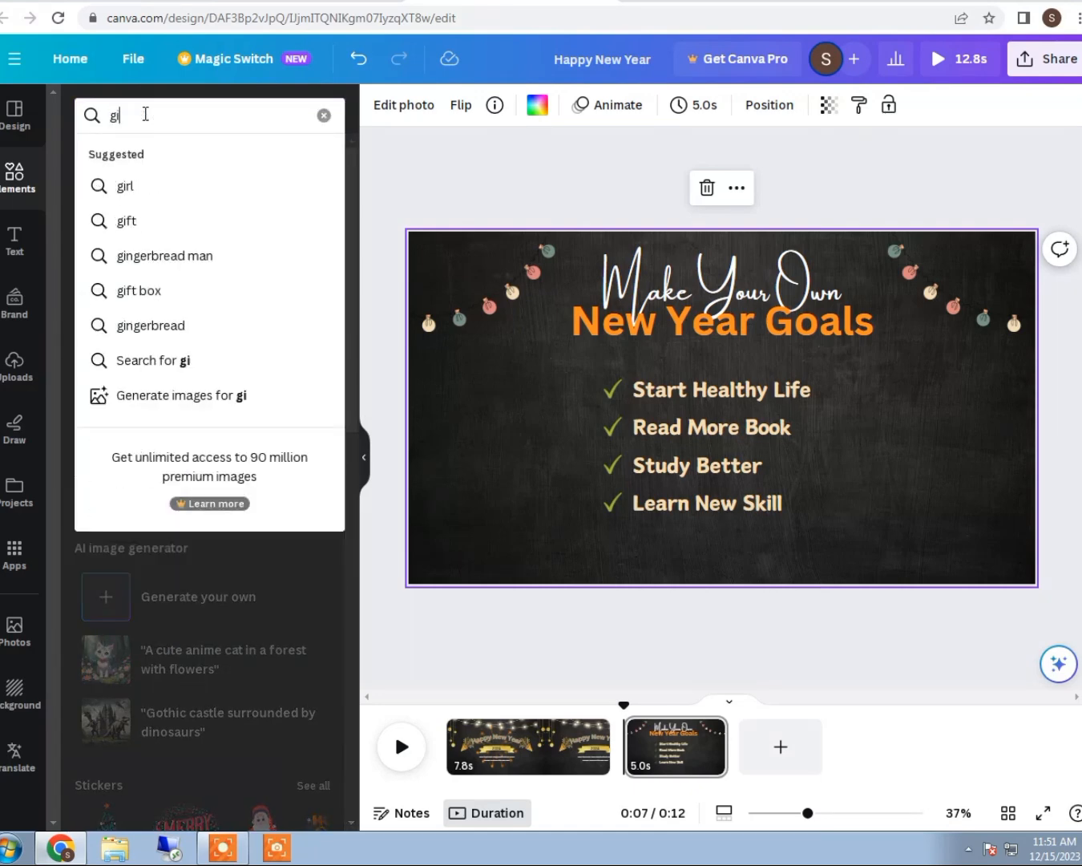
pyautogui.write('ft bo')
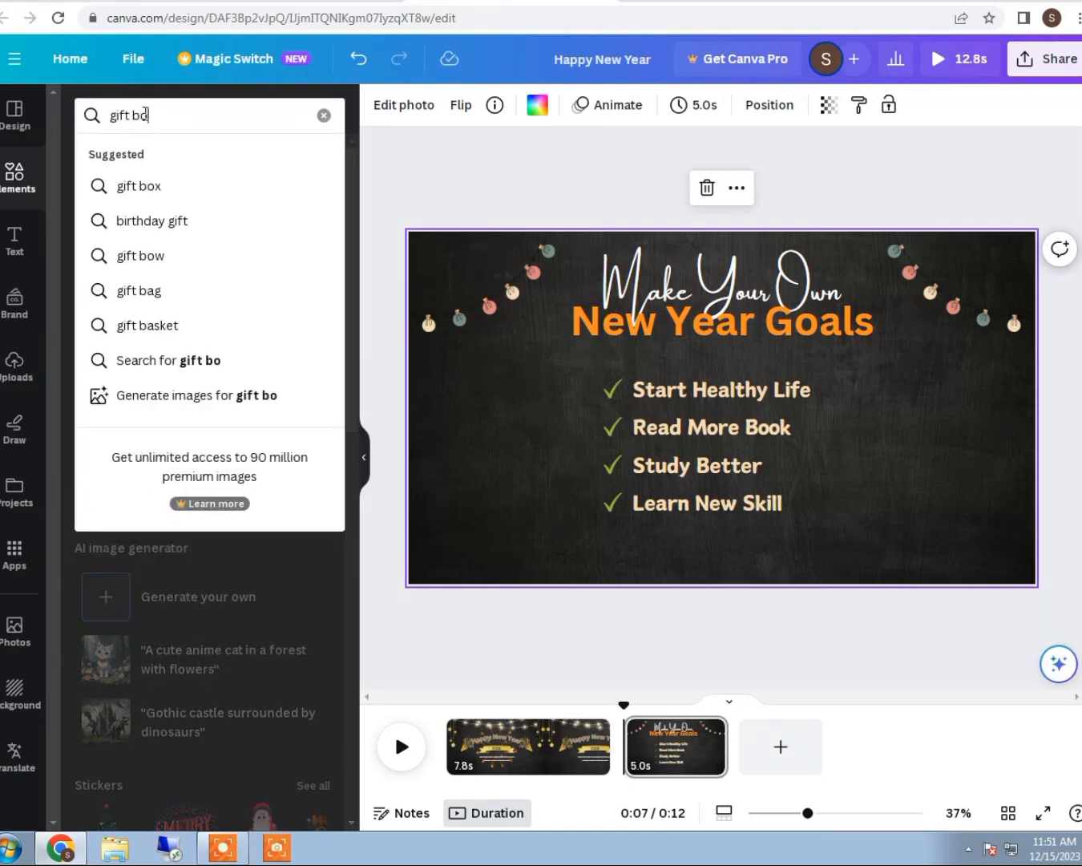
pyautogui.write('x')
pyautogui.press('Return')
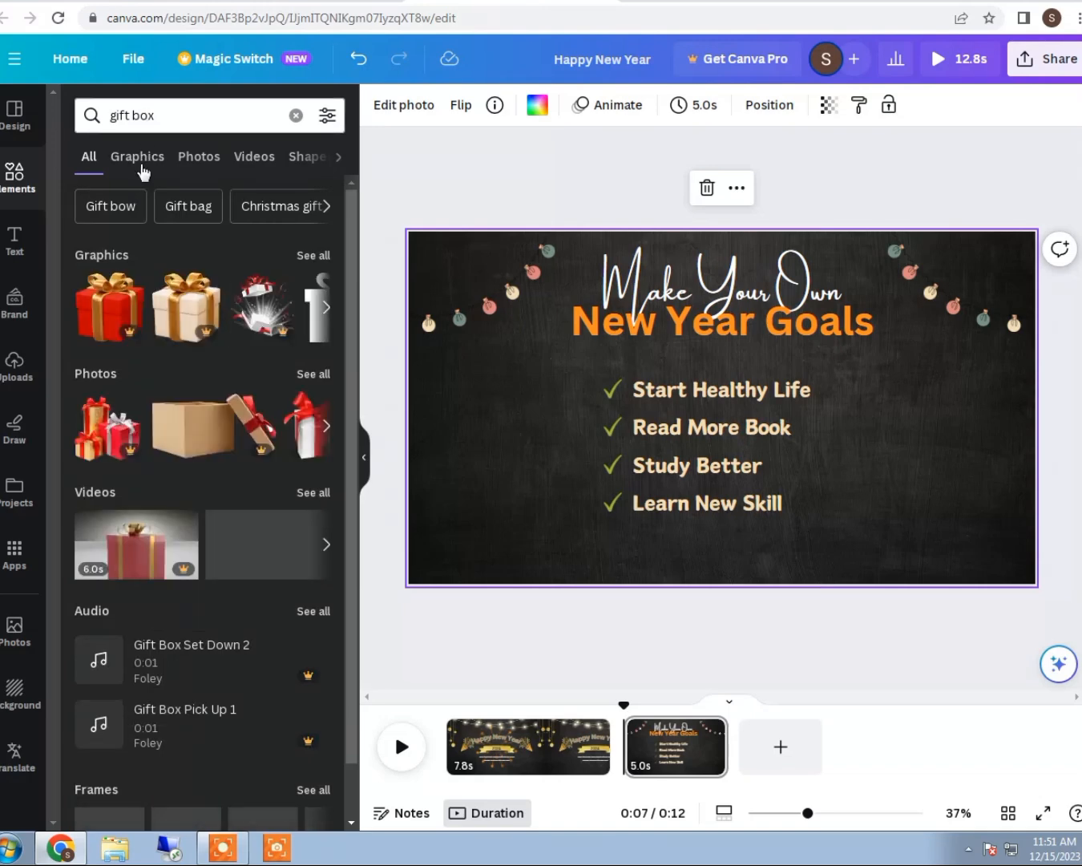
pyautogui.click(141, 161)
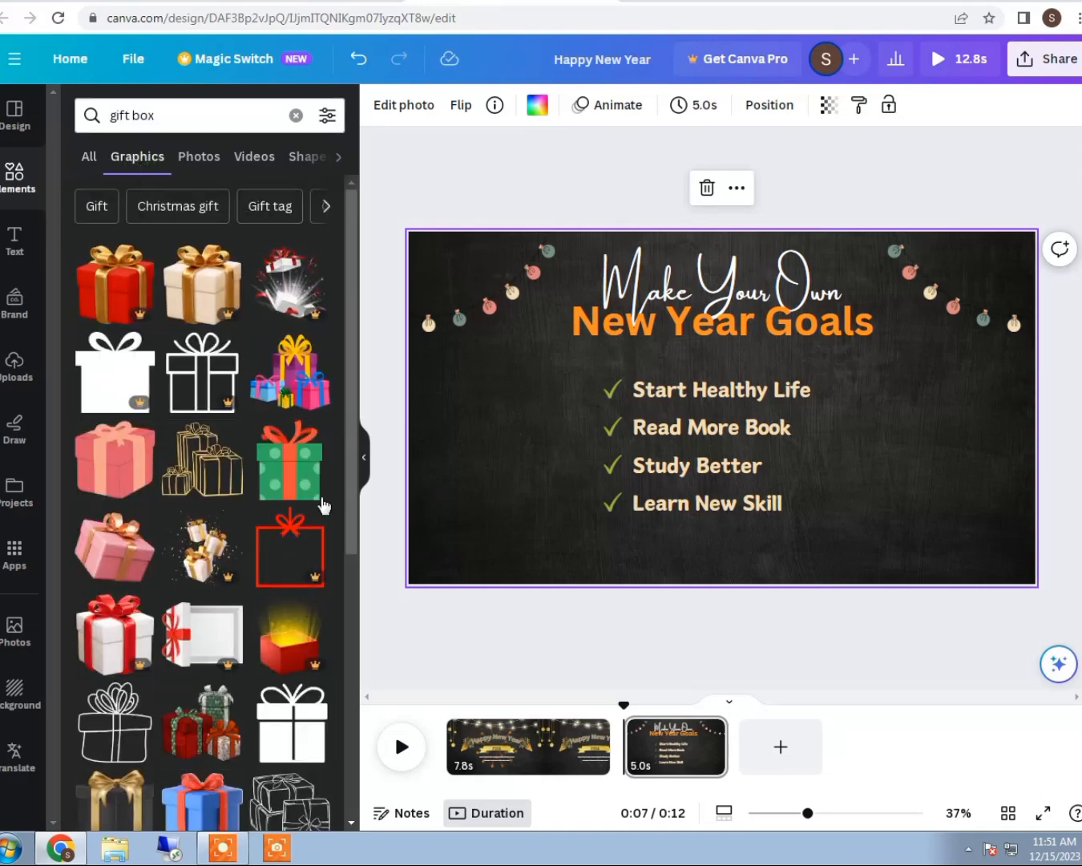
pyautogui.click(289, 487)
pyautogui.moveTo(704, 365); pyautogui.dragTo(457, 530)
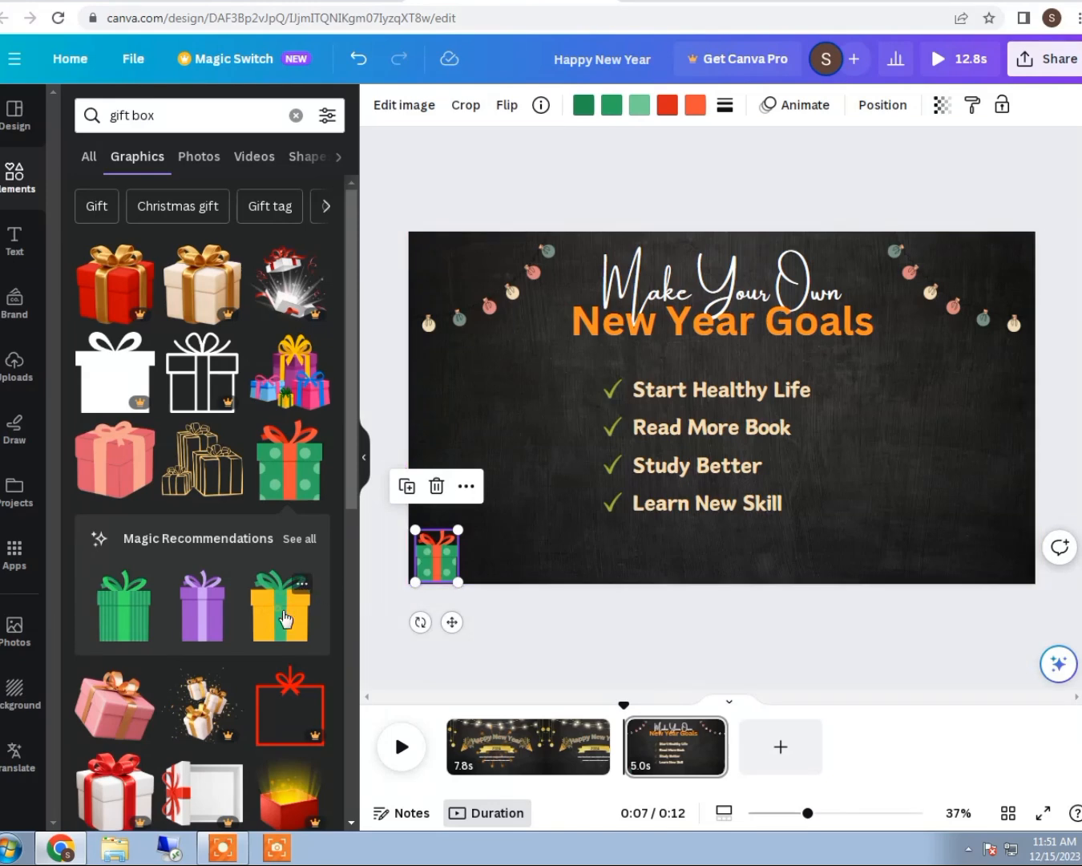
# - Add the yellow gift box with the green ribbon and size it slightly larger than the green gift, directly to its right
pyautogui.click(280, 615)
pyautogui.moveTo(687, 374); pyautogui.dragTo(481, 478)
pyautogui.moveTo(579, 441); pyautogui.dragTo(526, 501)
pyautogui.click(564, 430)
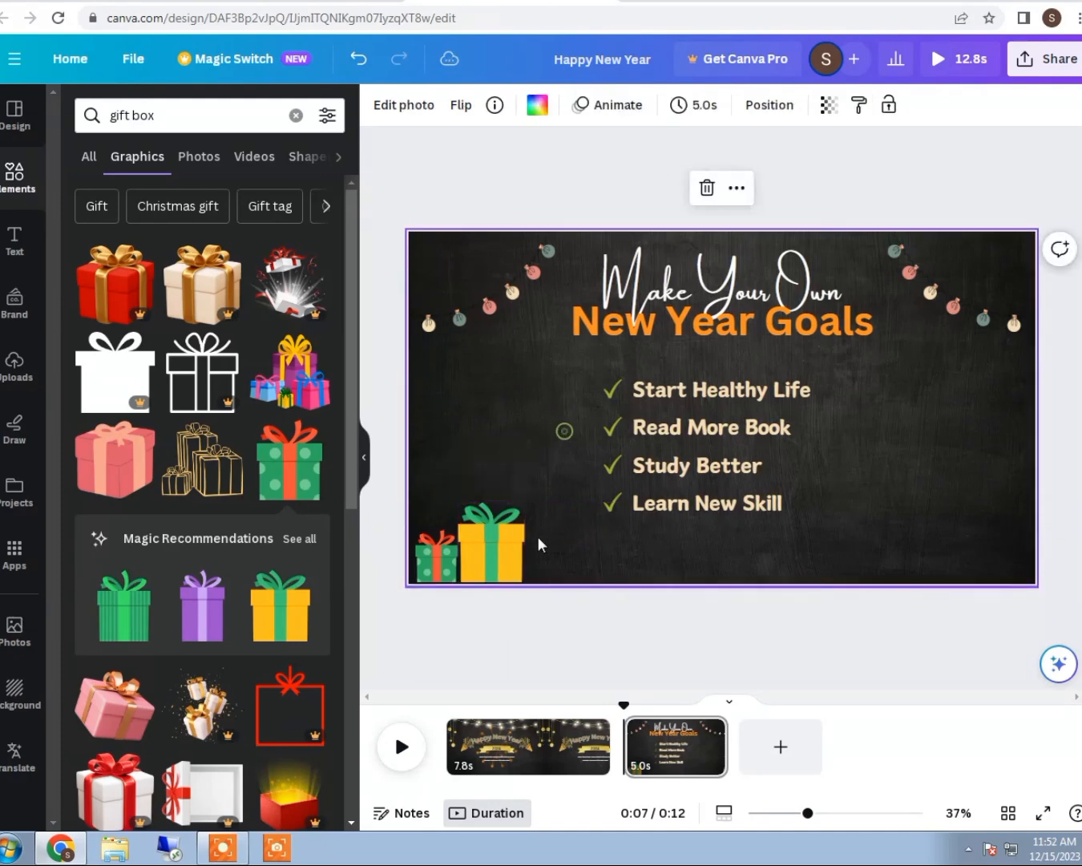
pyautogui.click(500, 561)
pyautogui.moveTo(526, 503); pyautogui.dragTo(516, 511)
# - Add the purple gift box and shrink it to stand against the right side of the yellow gift
pyautogui.click(217, 625)
pyautogui.moveTo(710, 387); pyautogui.dragTo(539, 473)
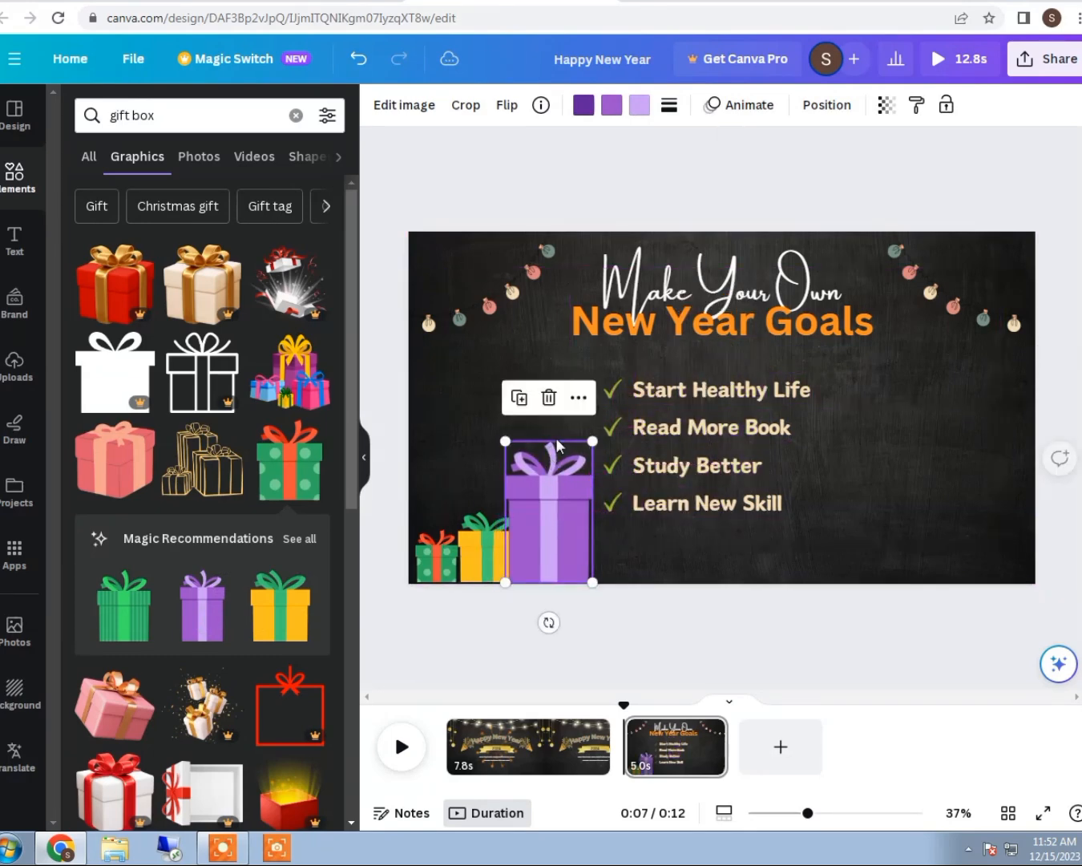
pyautogui.moveTo(595, 441); pyautogui.dragTo(535, 538)
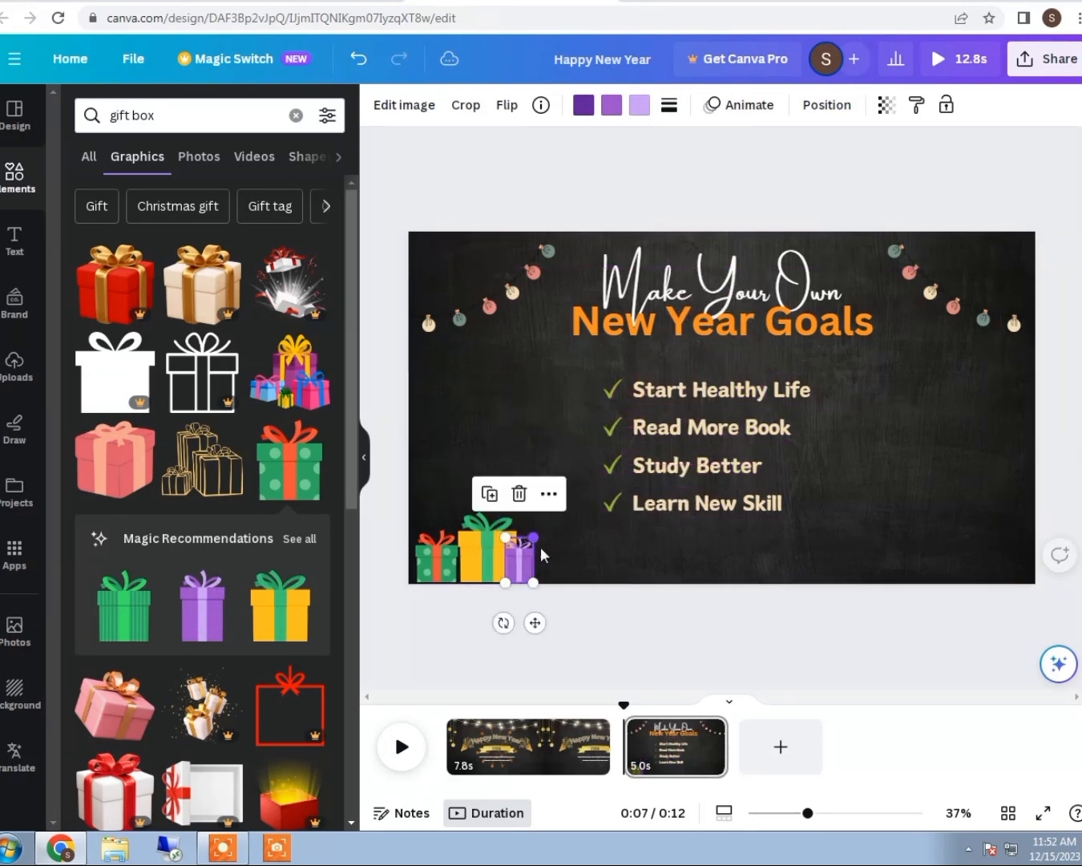
pyautogui.click(572, 559)
# - Duplicate the three gift boxes together and place the copy in the page's bottom-right corner
pyautogui.moveTo(426, 492); pyautogui.dragTo(525, 580)
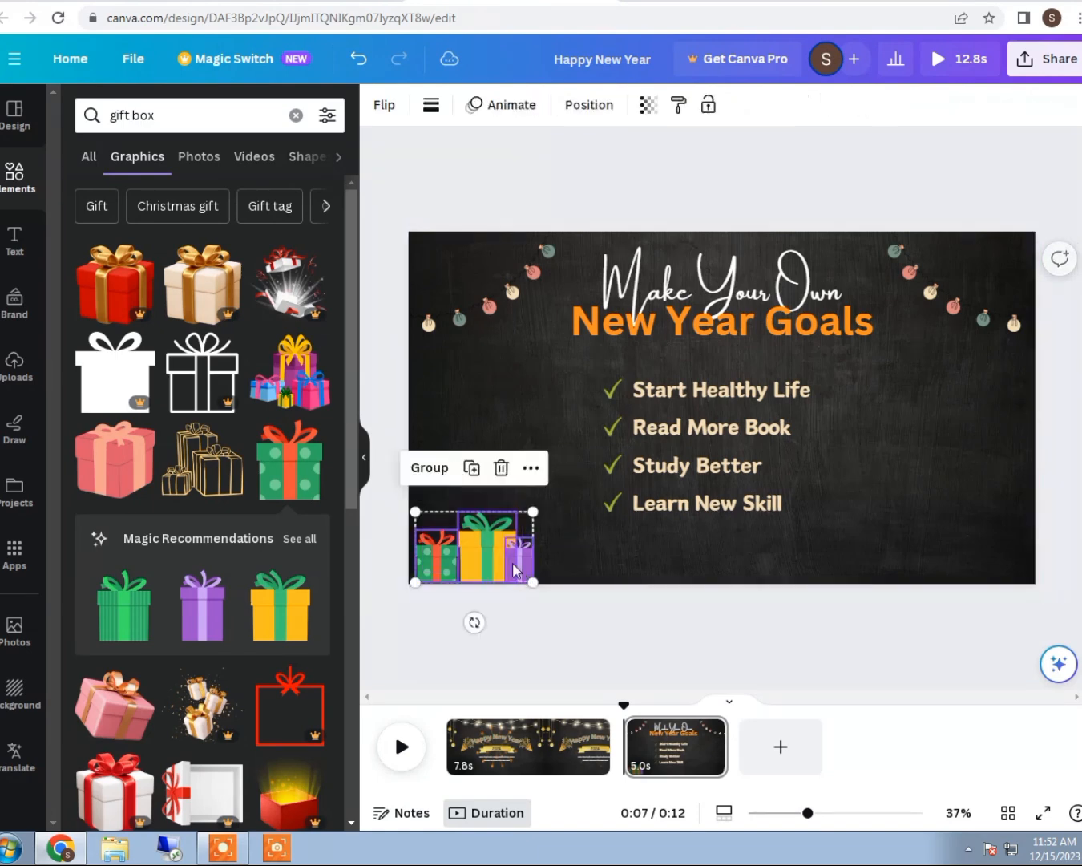
pyautogui.click(469, 468)
pyautogui.moveTo(465, 551); pyautogui.dragTo(956, 551)
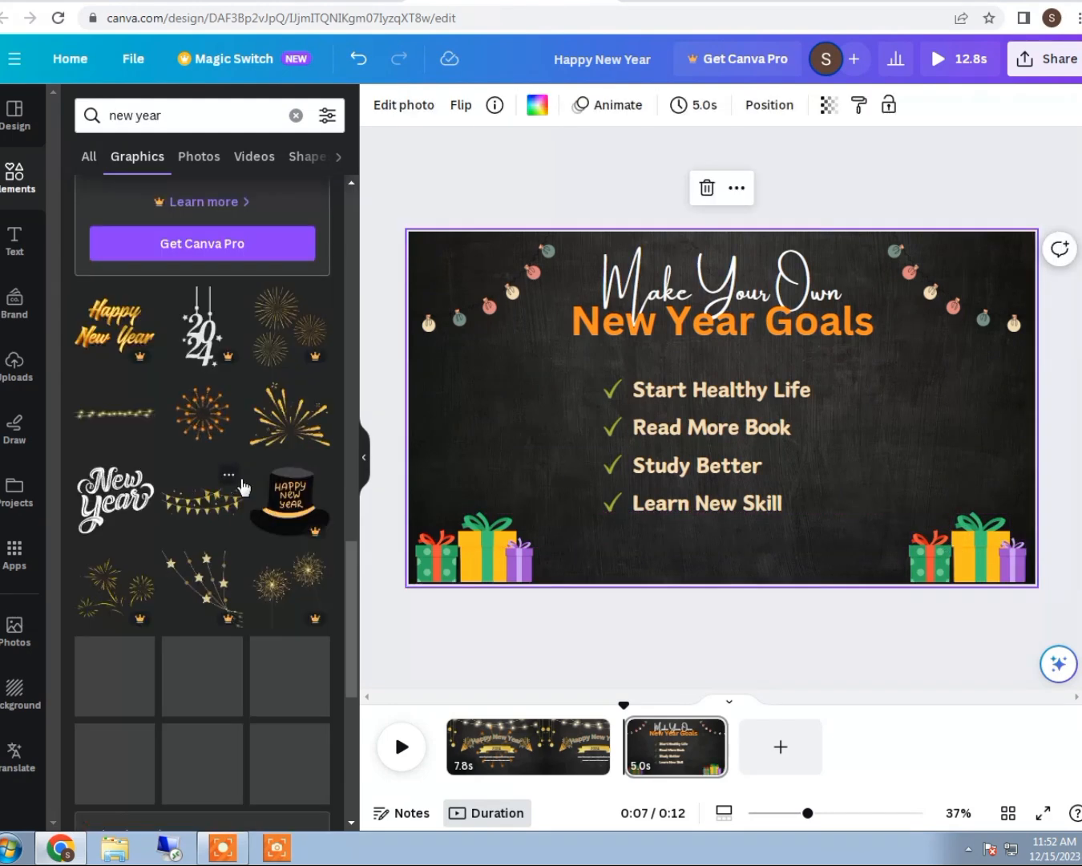
pyautogui.scroll(-2, 241, 485)
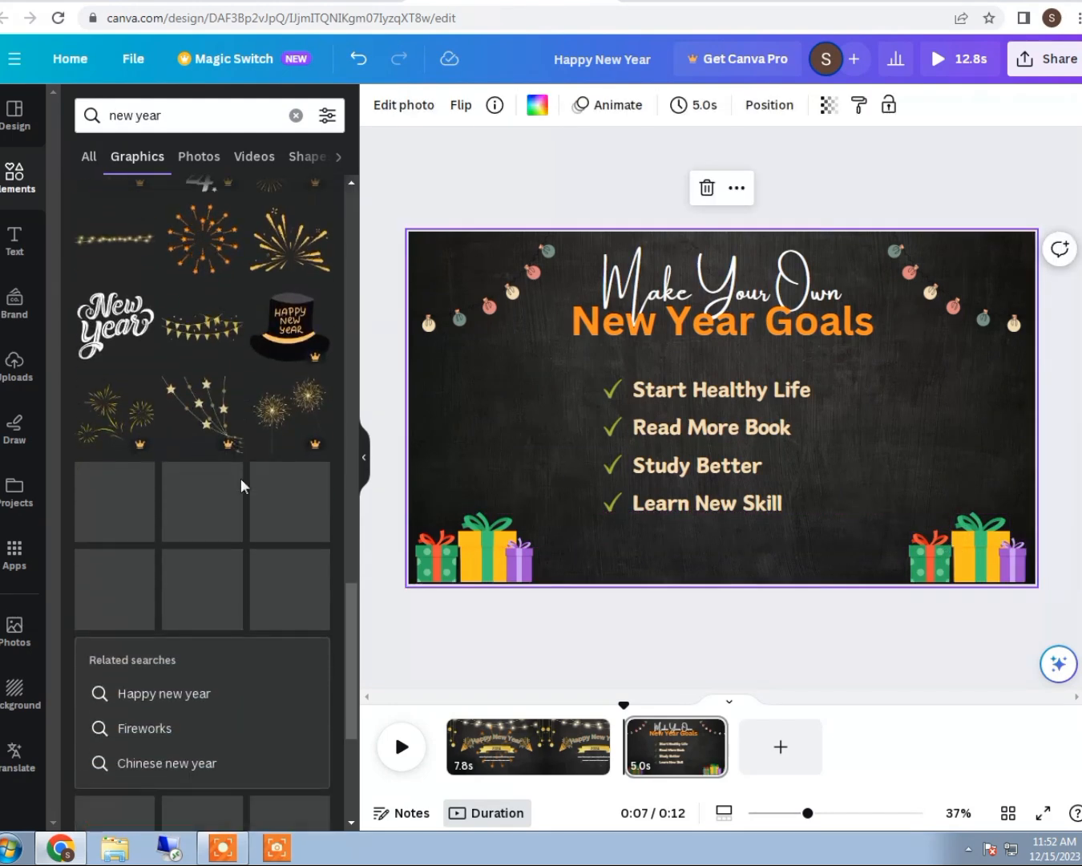
pyautogui.scroll(-2, 241, 484)
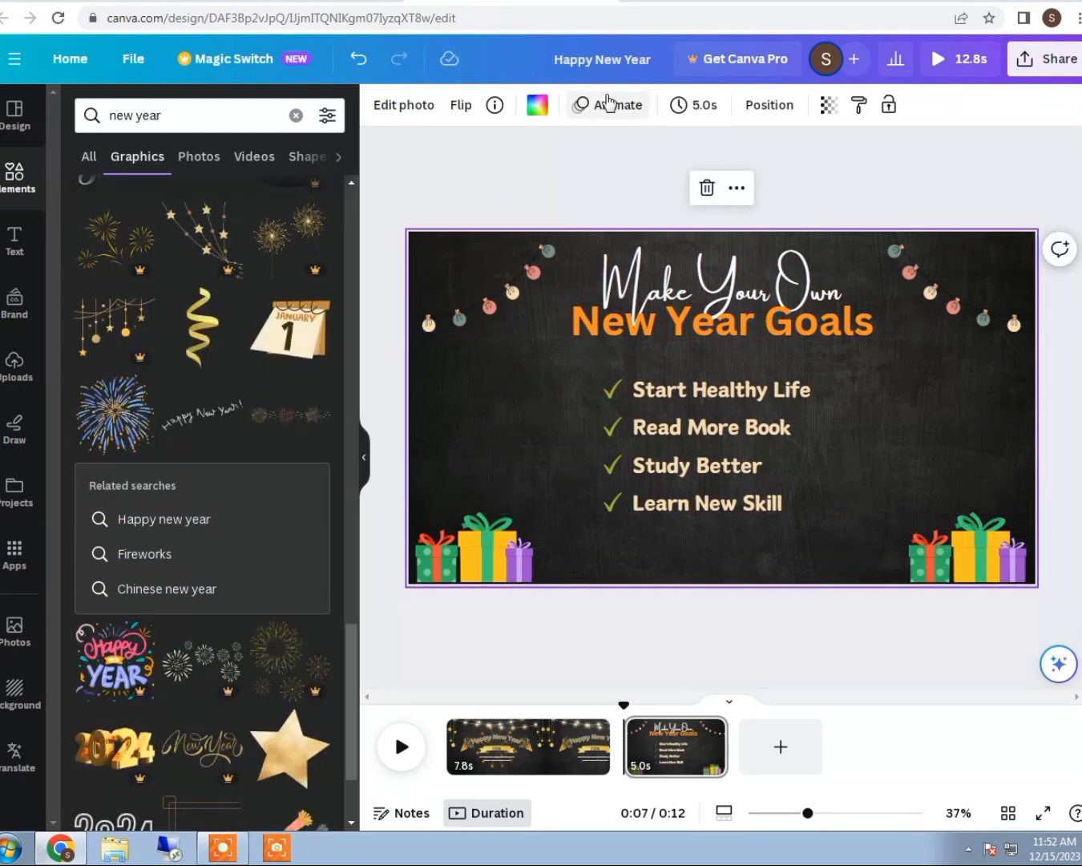
# - Apply the Party page animation, set to play on enter, to the New Year Goals page
pyautogui.click(608, 102)
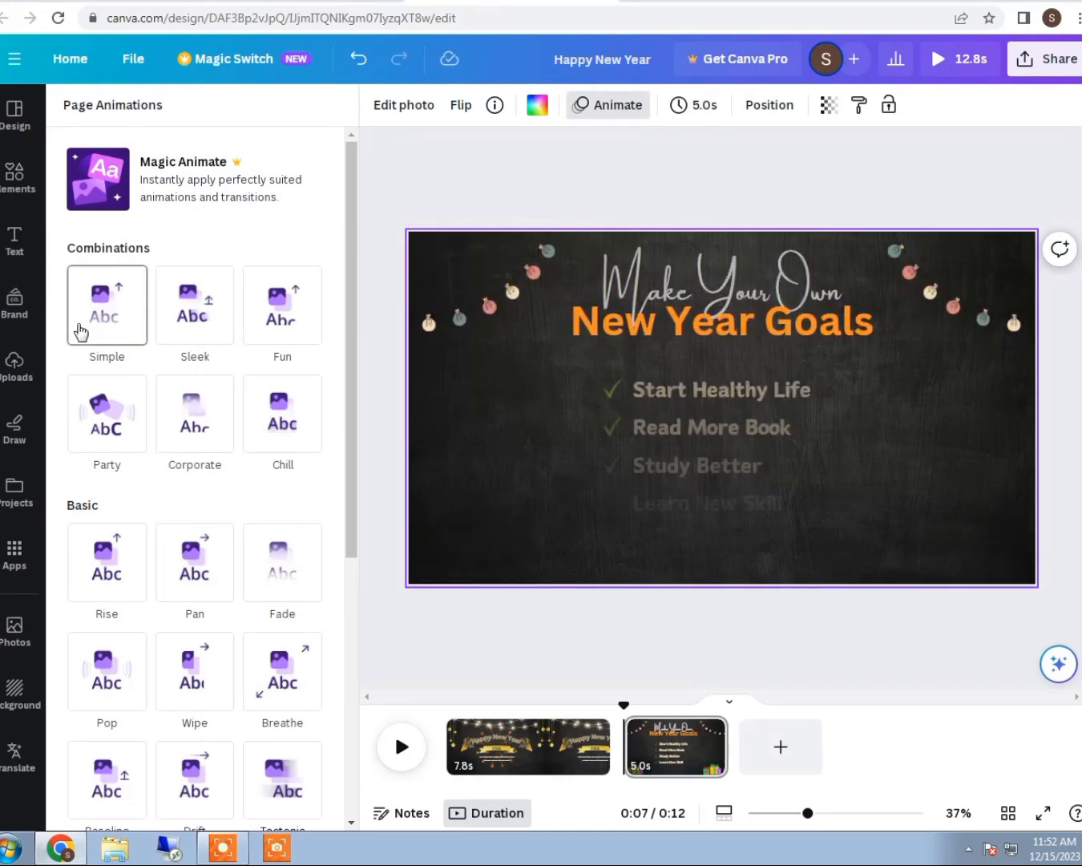
pyautogui.click(93, 425)
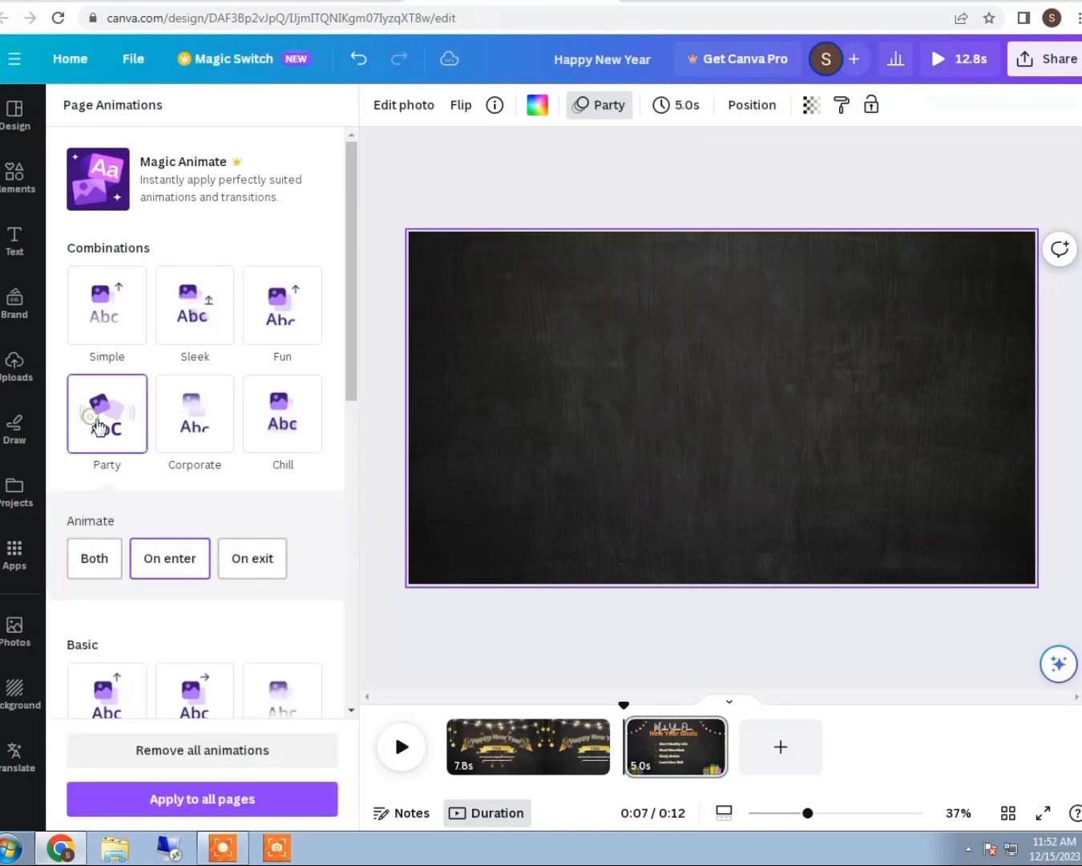
# - Try the Party and Corporate page animations on the "Happy New Year" page and settle on Pop for both enter and exit
pyautogui.click(491, 769)
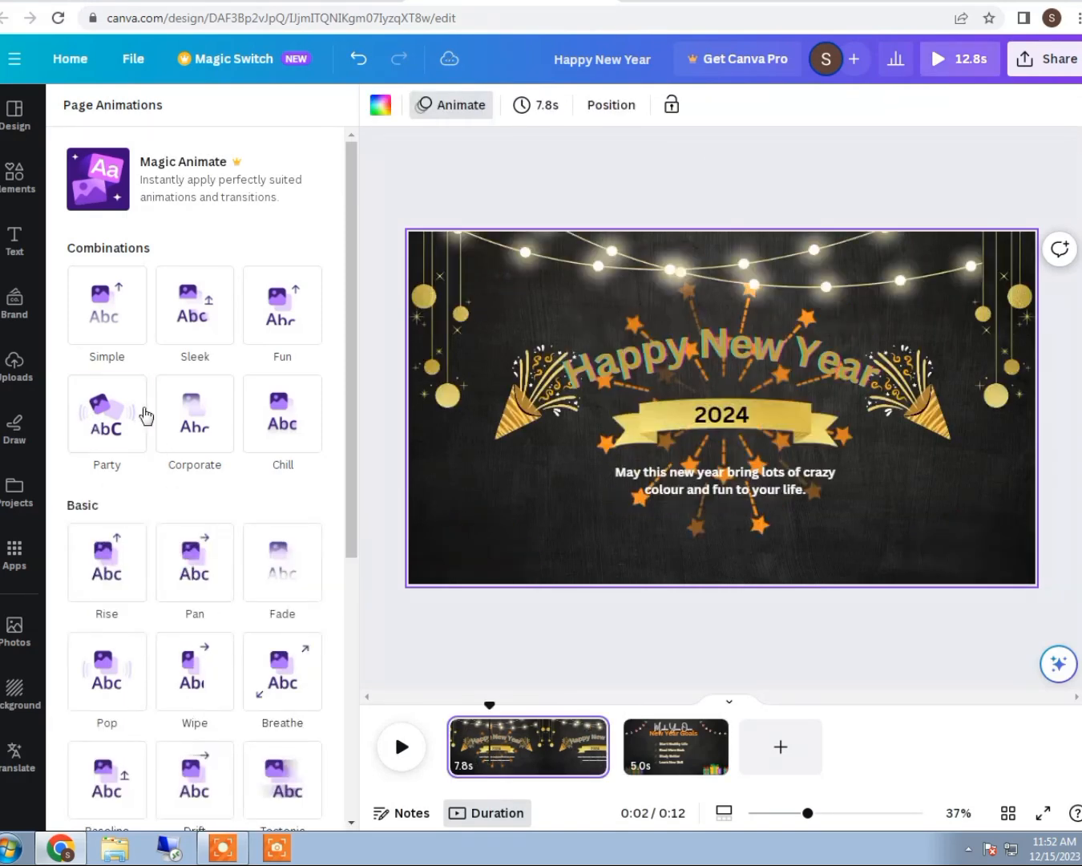
pyautogui.click(107, 436)
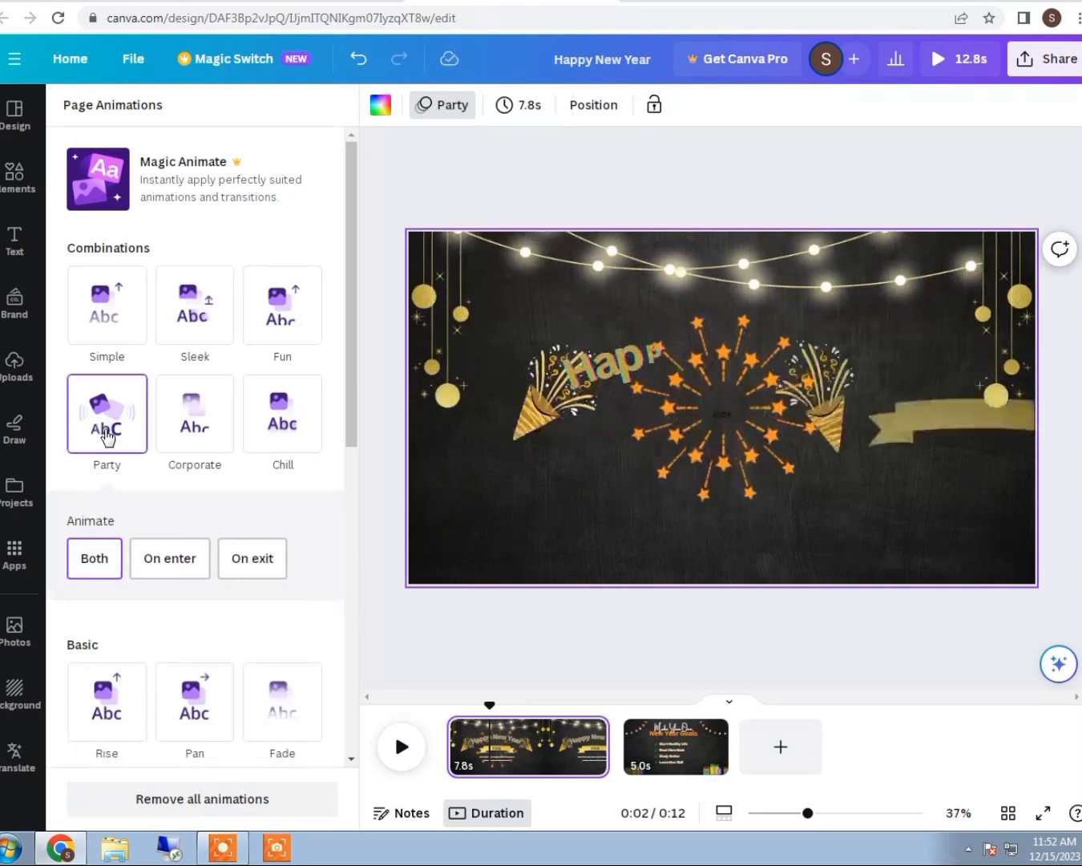
pyautogui.click(197, 428)
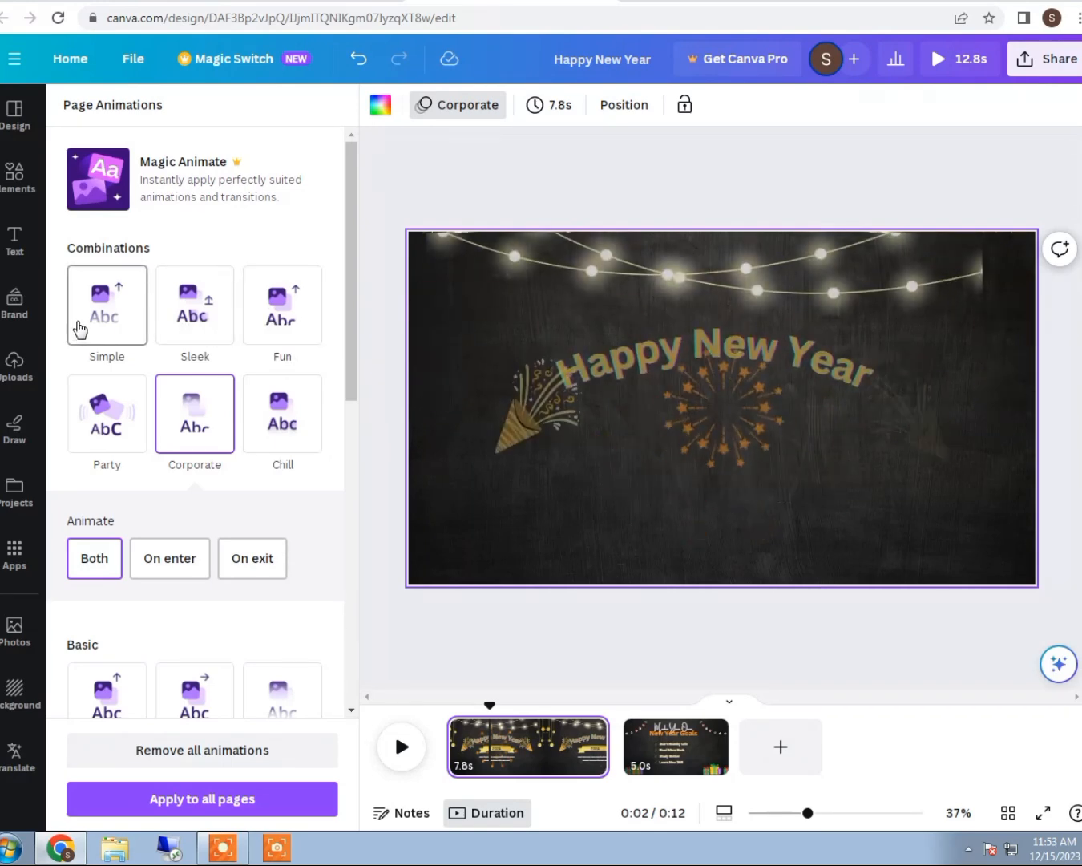
pyautogui.scroll(-3, 121, 456)
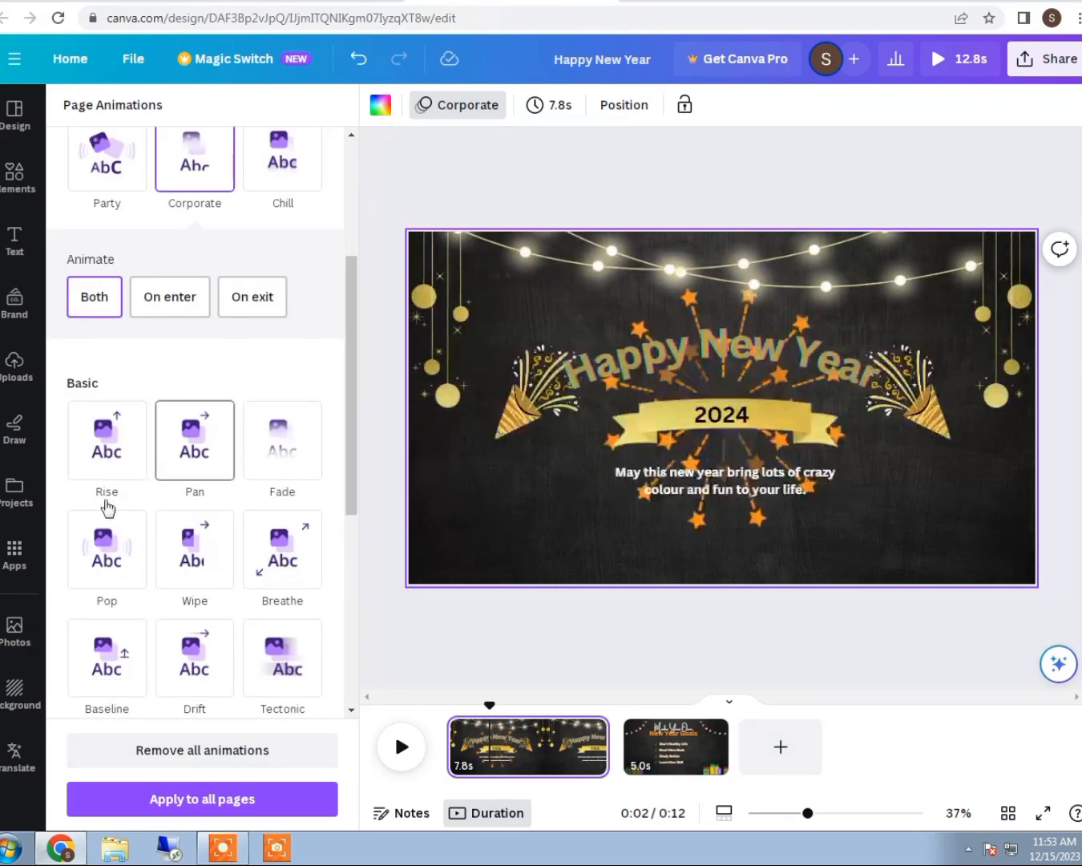
pyautogui.click(103, 552)
# - Move the playhead to the start of the video and play the full preview
pyautogui.click(696, 545)
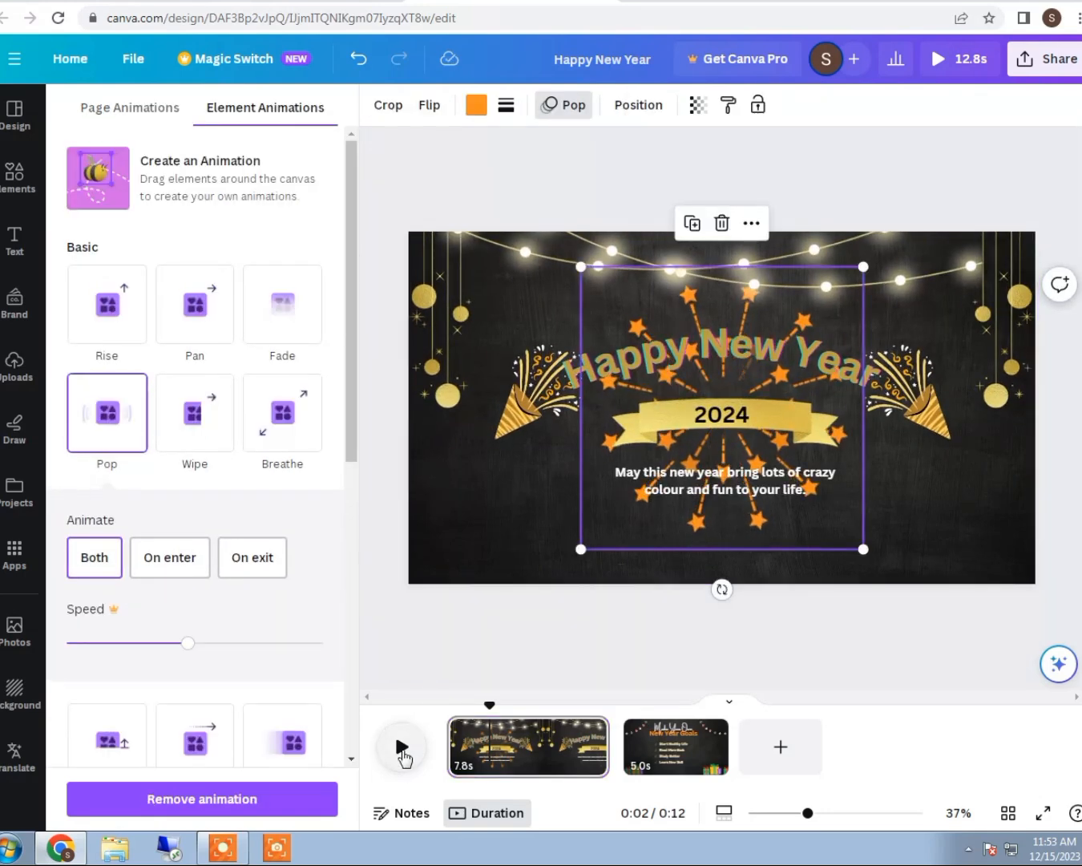
pyautogui.moveTo(488, 710); pyautogui.dragTo(396, 733)
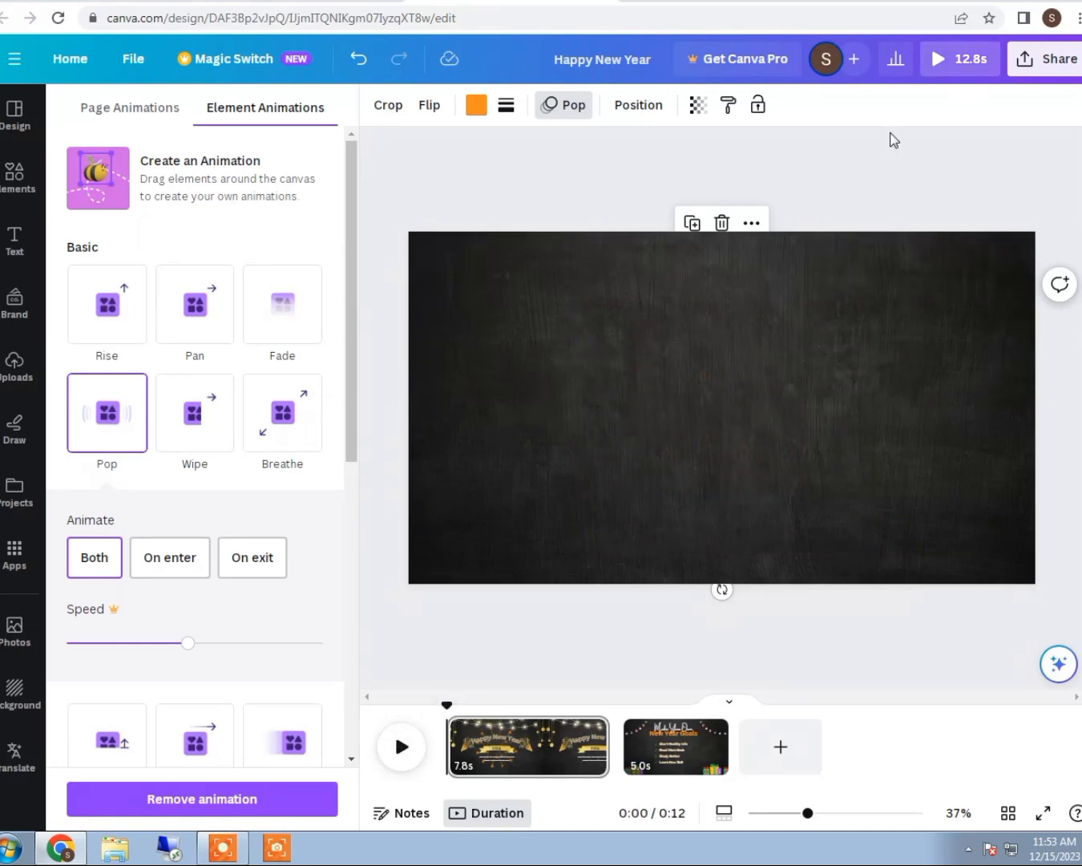
pyautogui.click(956, 59)
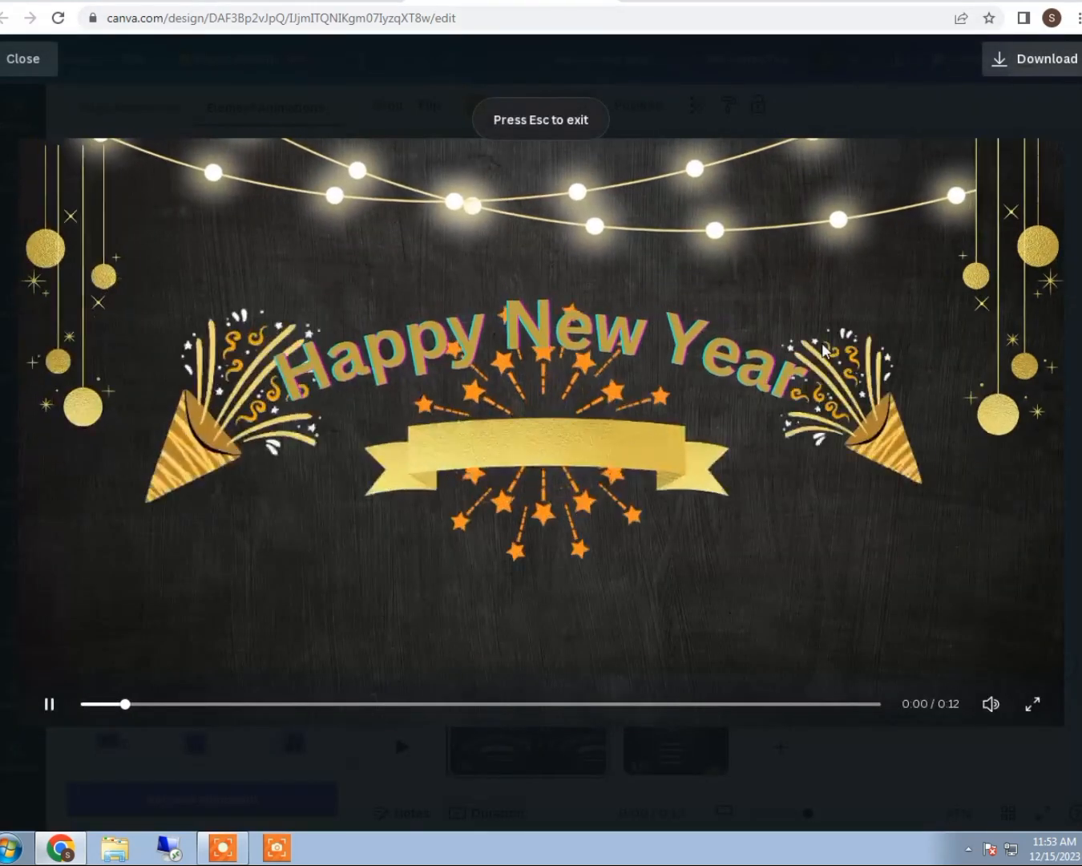